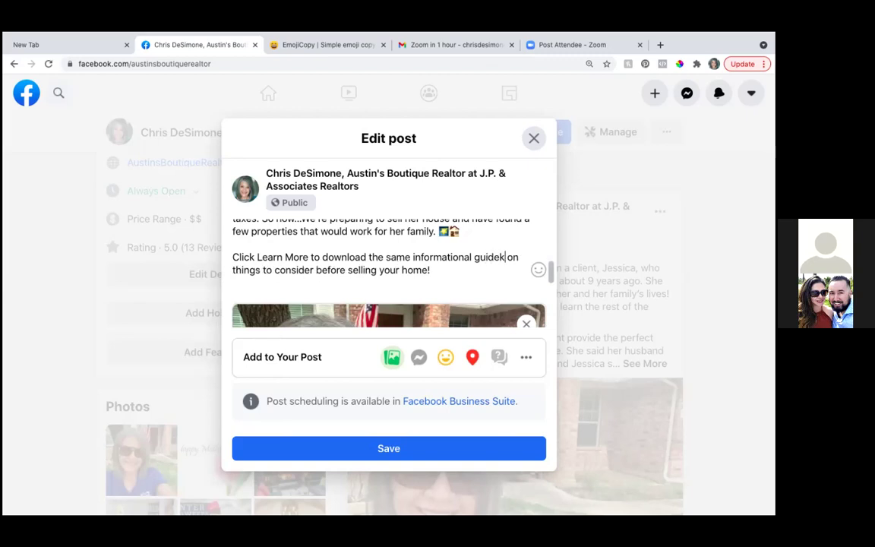
Step: Type 'guide I gave' plus the client's name into the post's closing 'Click Learn More' line
text(I gave Jessica)
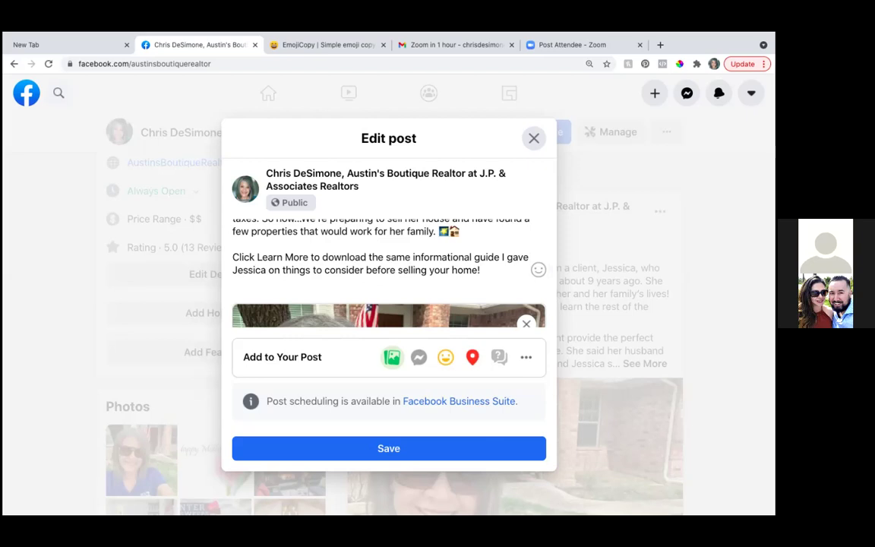
Step: Save the edited post and return to the top of the page's timeline
click(379, 449)
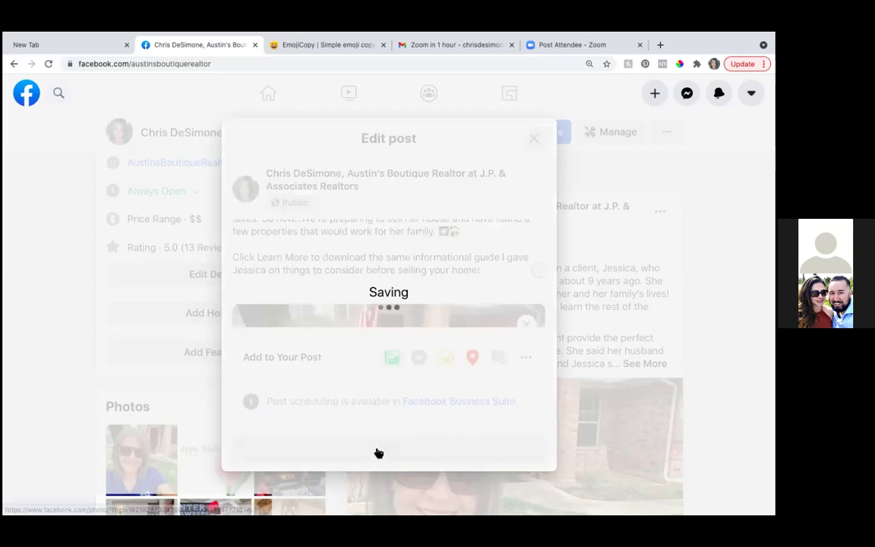
scroll(425, 334, down, 3)
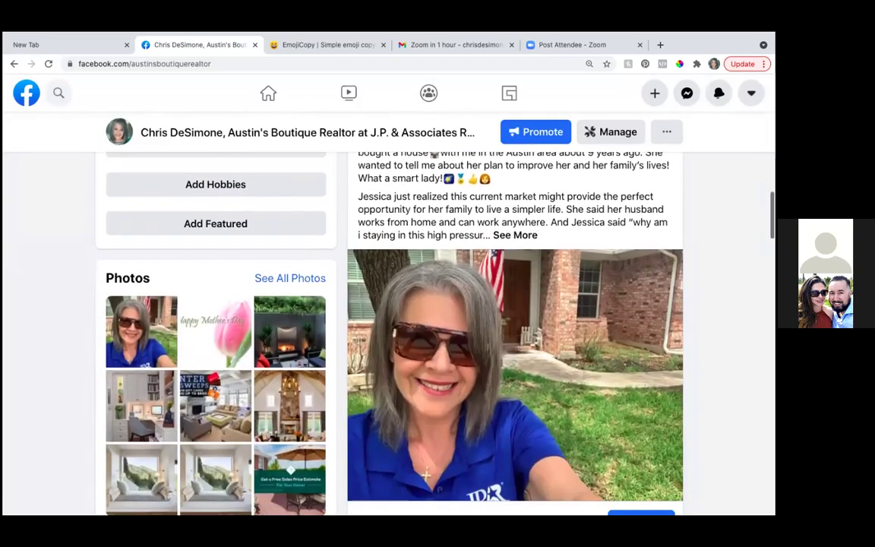
scroll(425, 334, up, 2)
scroll(425, 334, up, 1)
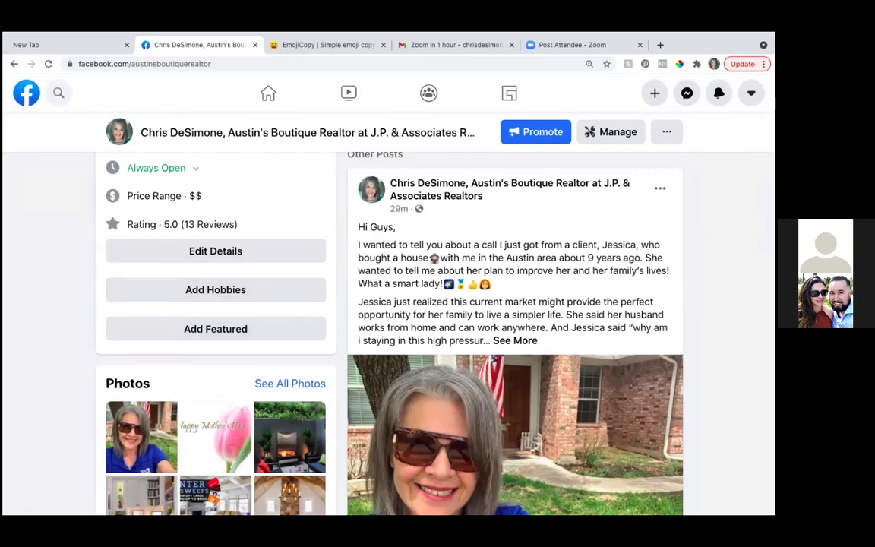
scroll(392, 303, up, 5)
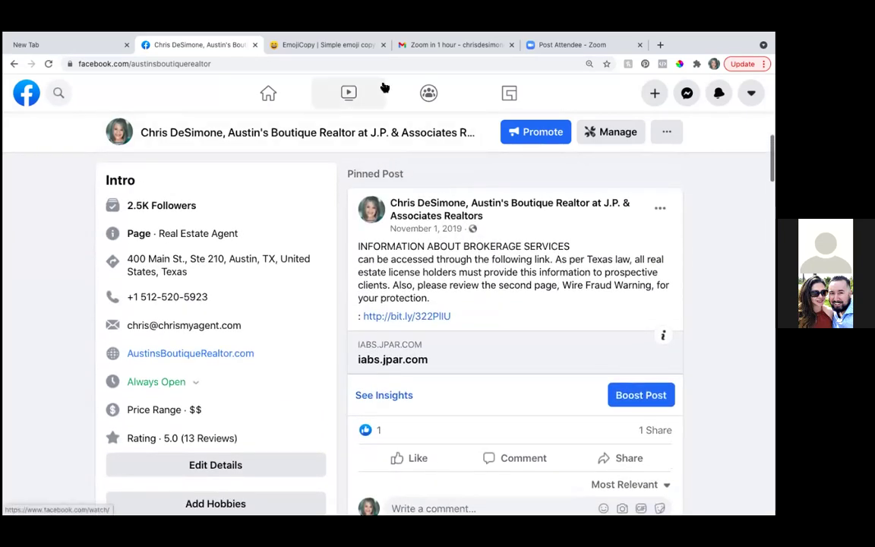
Step: Close the EmojiCopy tab and open the Ads Manager dashboard bookmark in a new tab
click(384, 45)
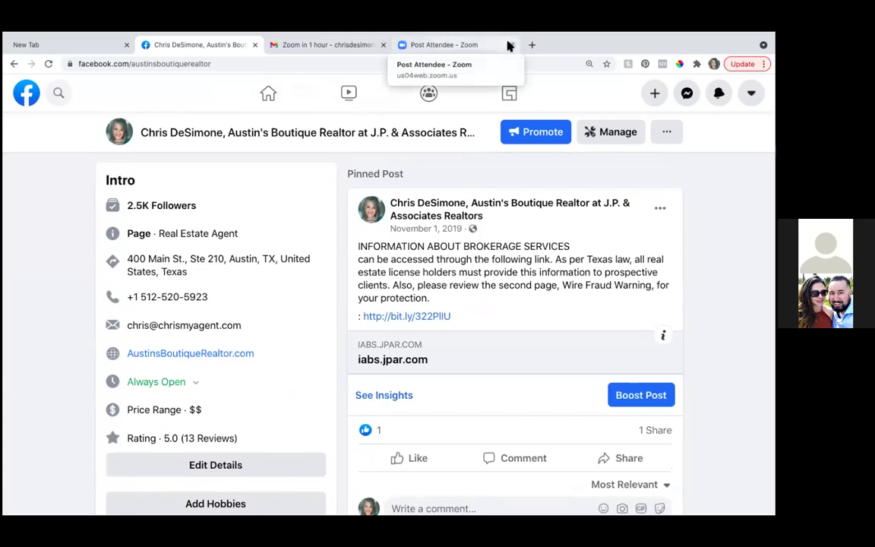
click(378, 46)
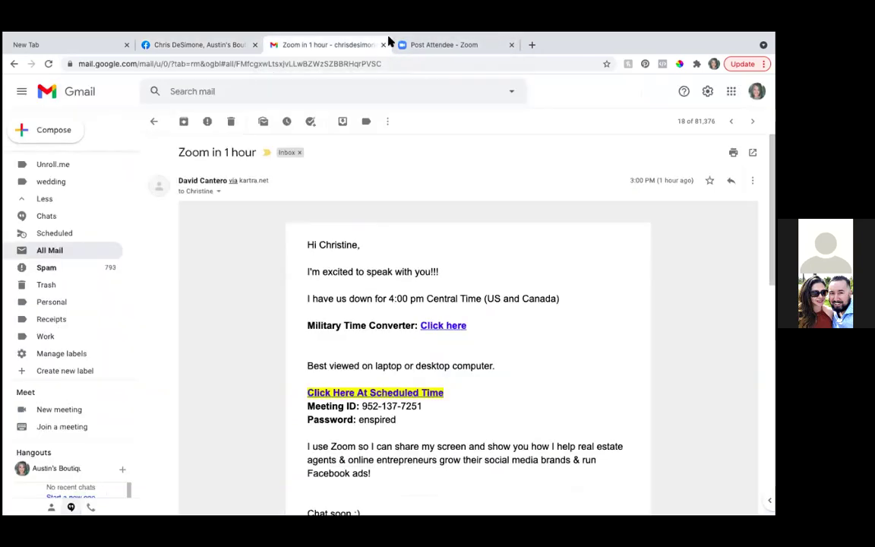
click(531, 47)
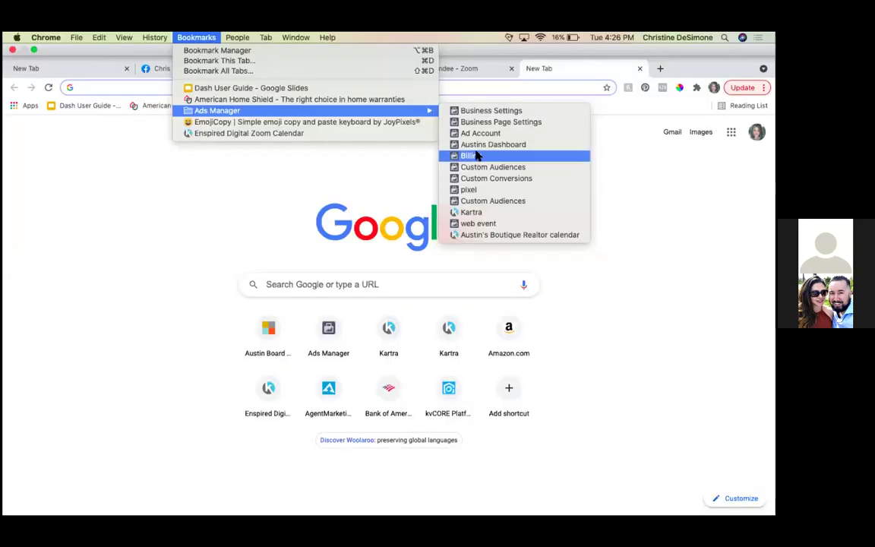
click(478, 146)
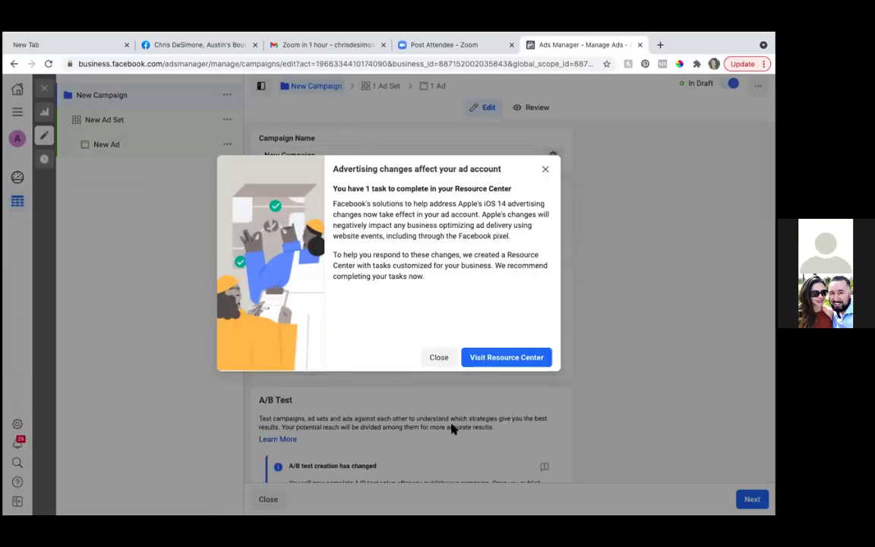
Step: Dismiss the advertising changes notice and close the draft editor without publishing
click(431, 362)
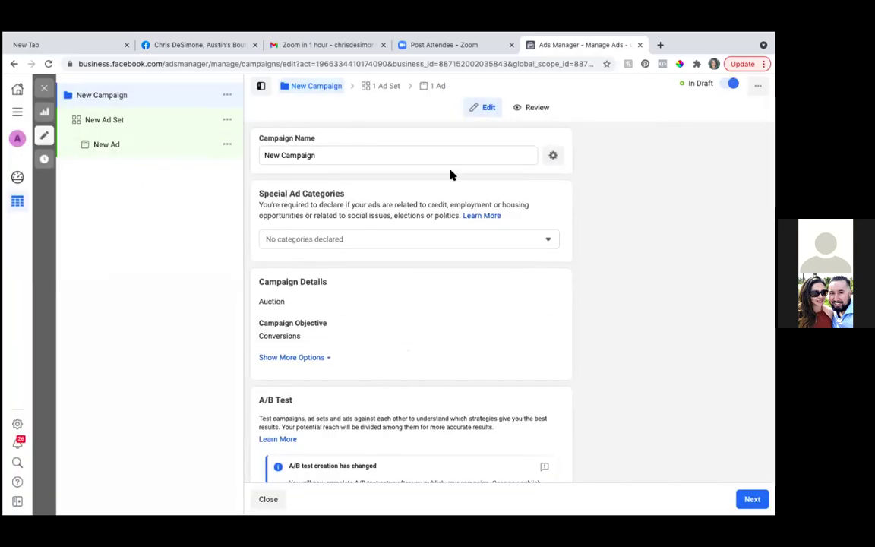
click(43, 89)
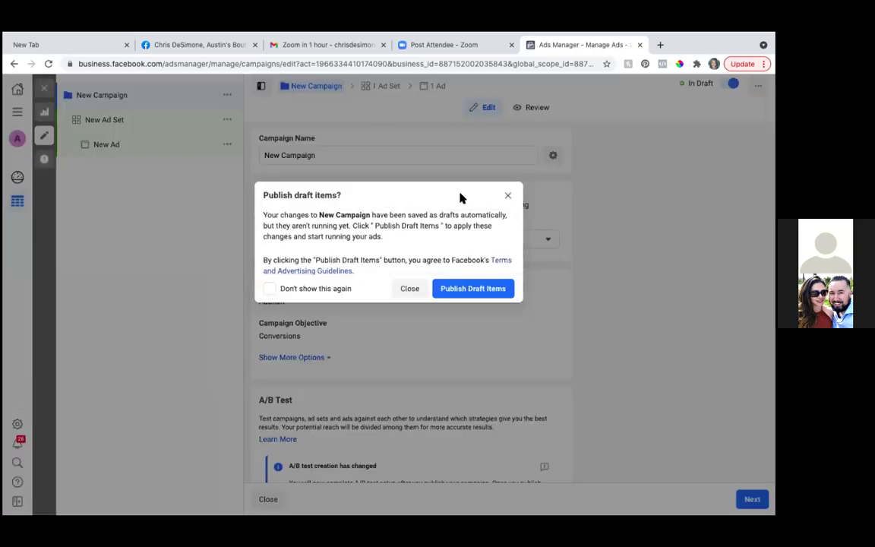
click(508, 196)
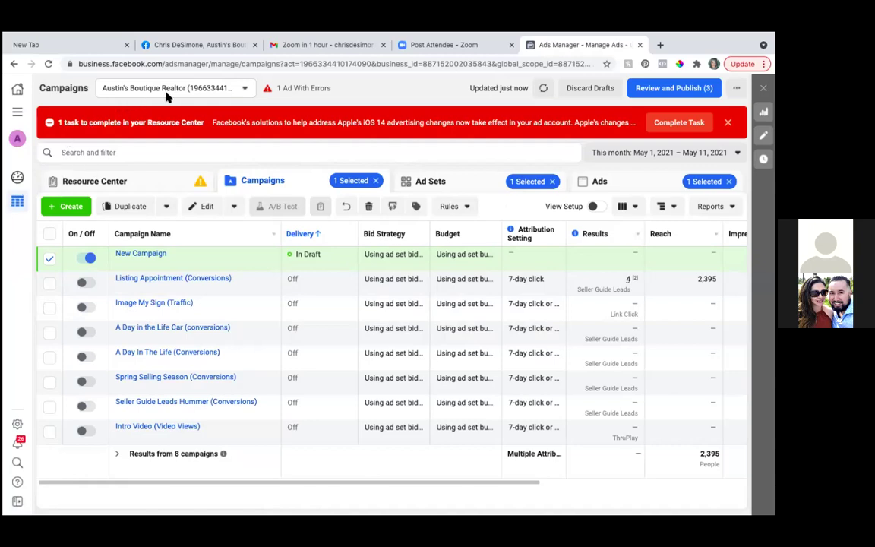
Step: Check the ad account list, then start and cancel a new campaign
click(245, 91)
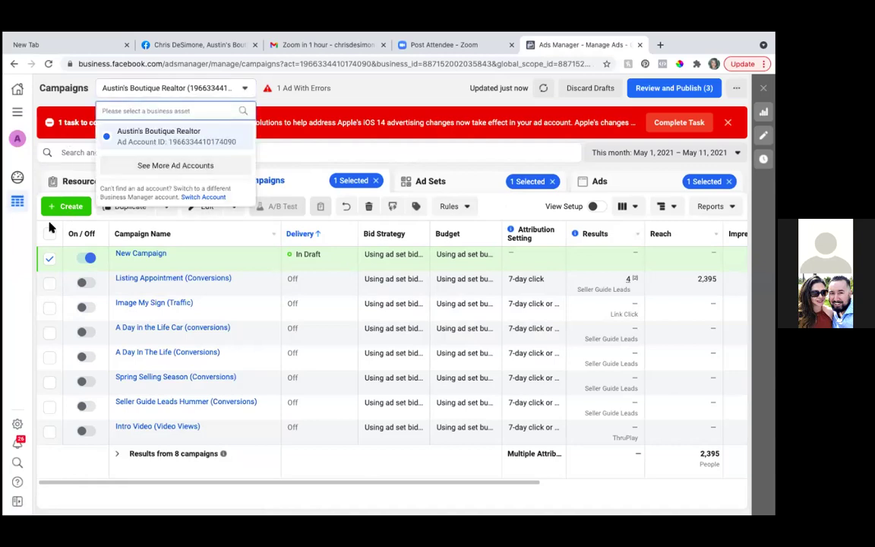
click(387, 87)
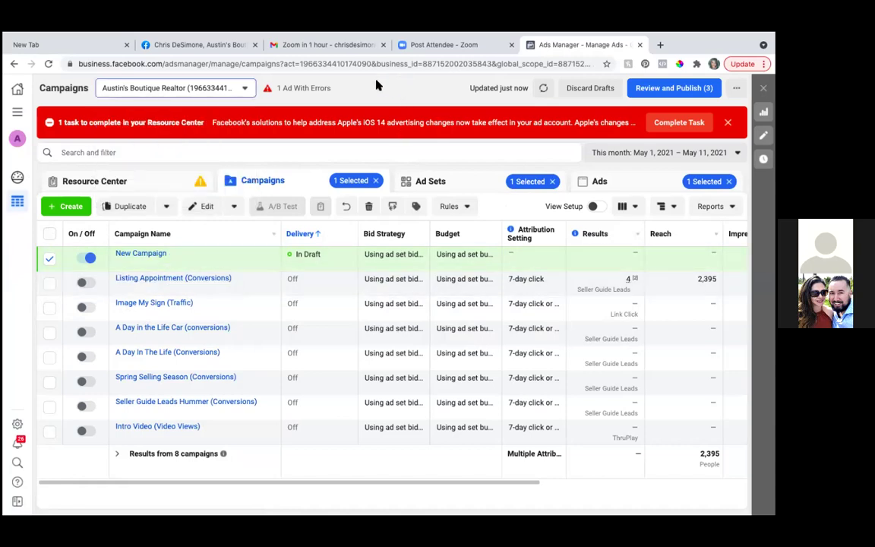
click(68, 205)
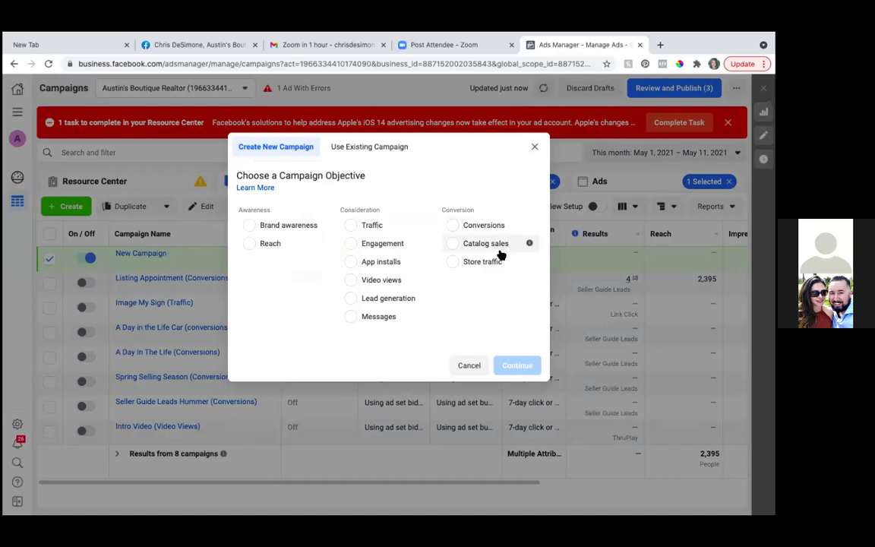
click(534, 147)
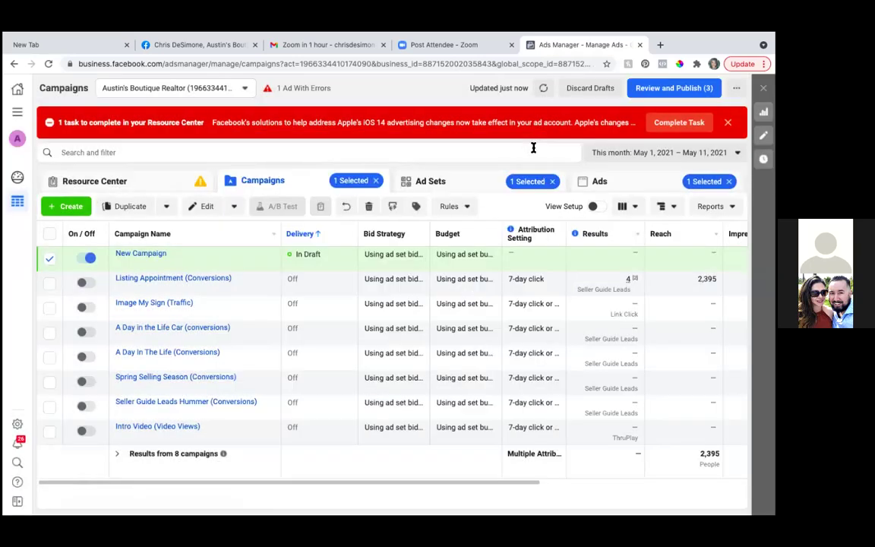
mouse_move(168, 258)
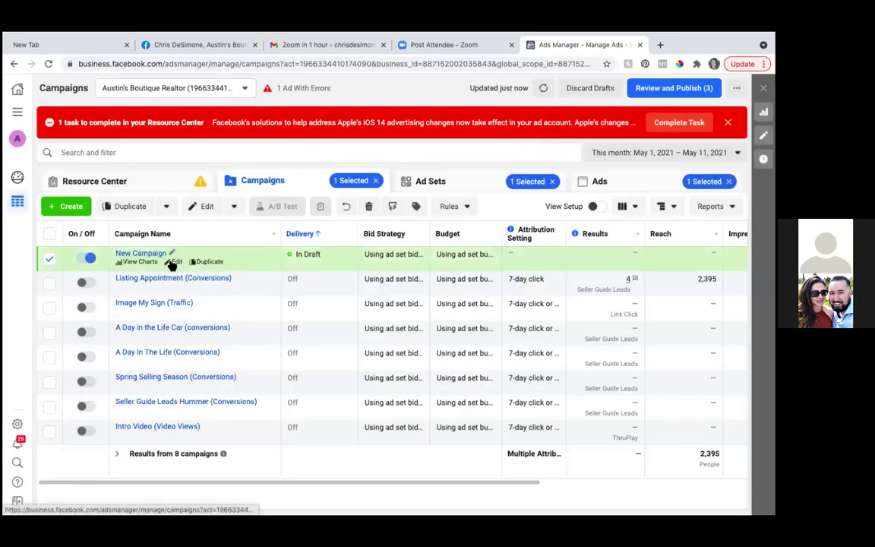
Step: Rename the New Campaign draft to the client's name plus 'Ad with Blue shirt (conversions)'
click(175, 262)
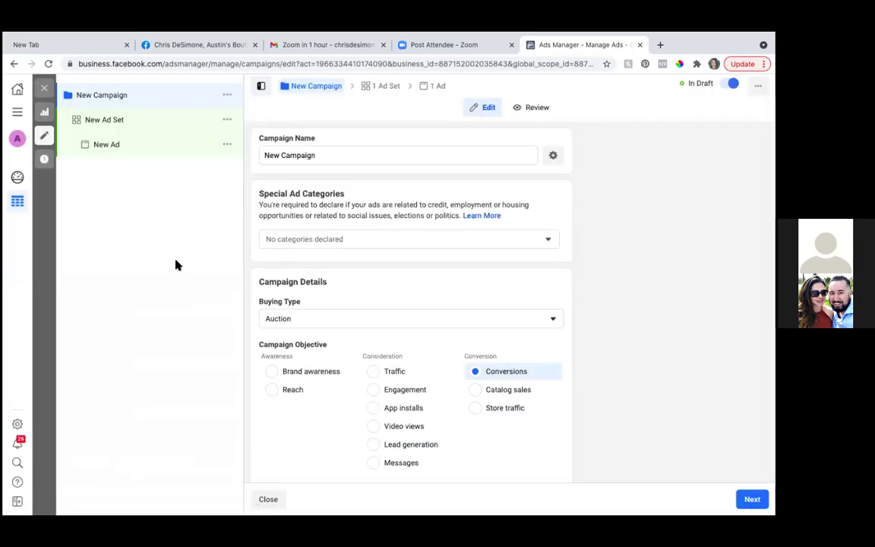
click(387, 153)
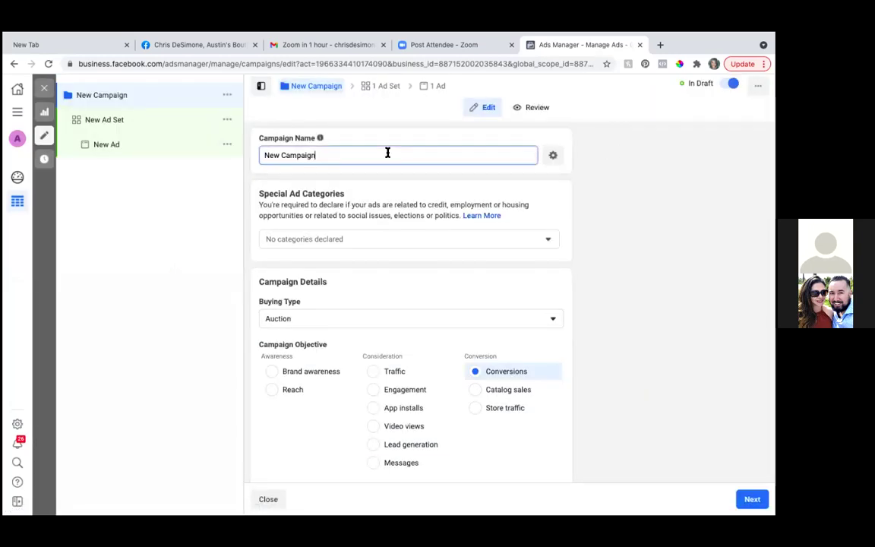
key(BackSpace)
key(BackSpace)
key(BackSpace)
key(BackSpace)
key(BackSpace)
key(BackSpace)
key(BackSpace)
key(BackSpace)
key(BackSpace)
key(BackSpace)
key(BackSpace)
key(BackSpace)
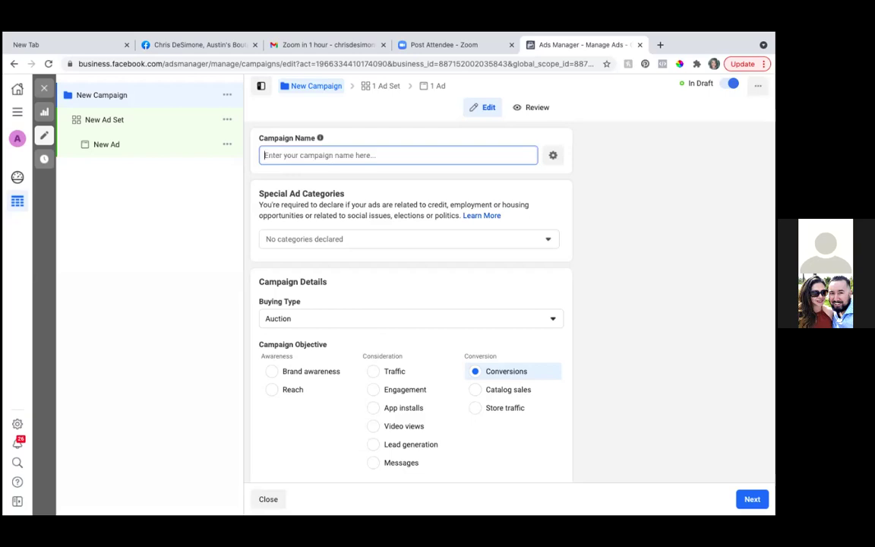
text(Jessica)
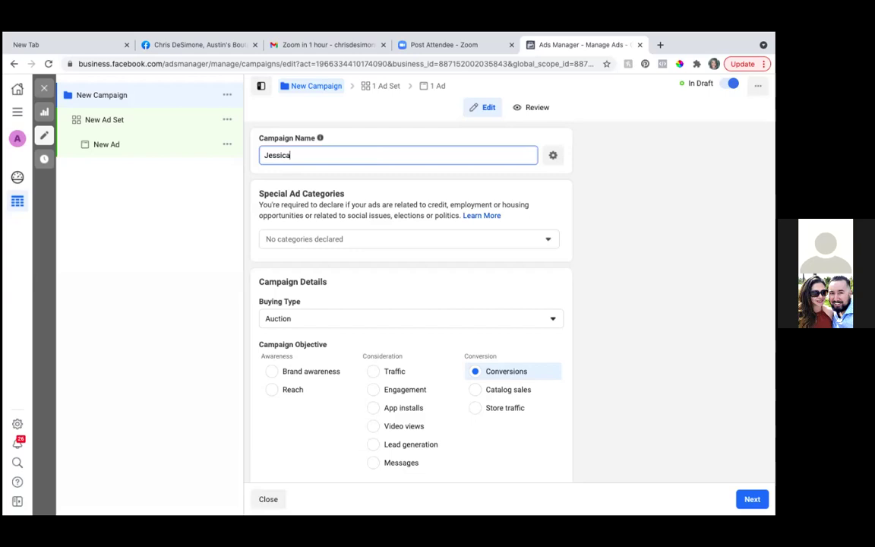
key(BackSpace)
key(BackSpace)
key(BackSpace)
key(BackSpace)
key(BackSpace)
text(essica Ad with Blue shi)
text((conversions)
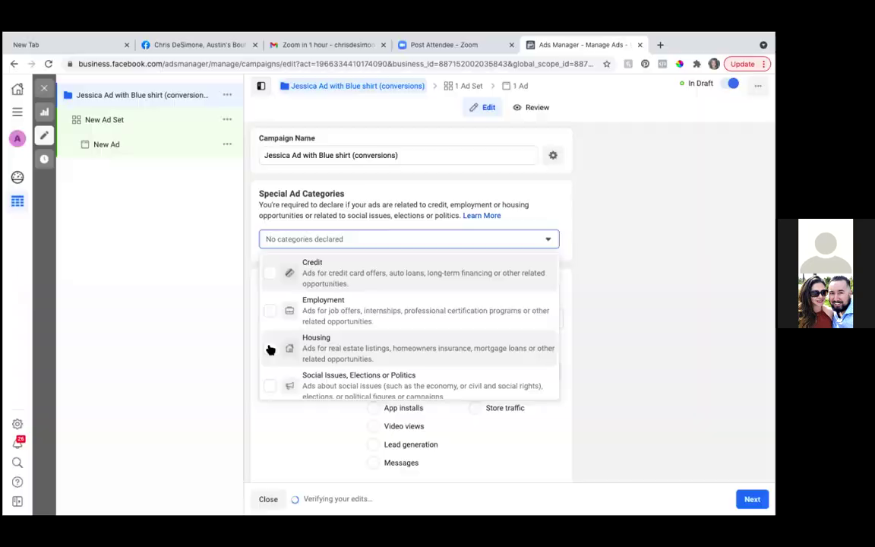
Step: Tick Housing as the special ad category and review the campaign settings
click(269, 348)
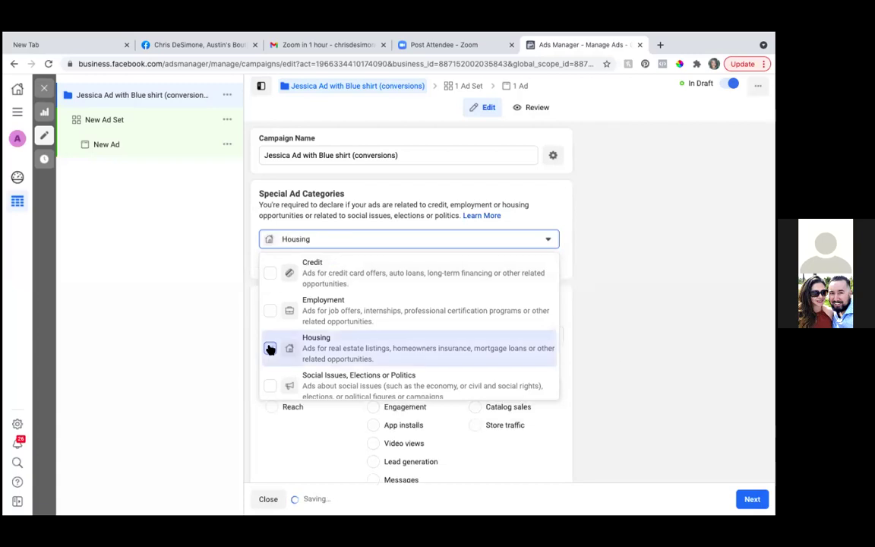
click(613, 351)
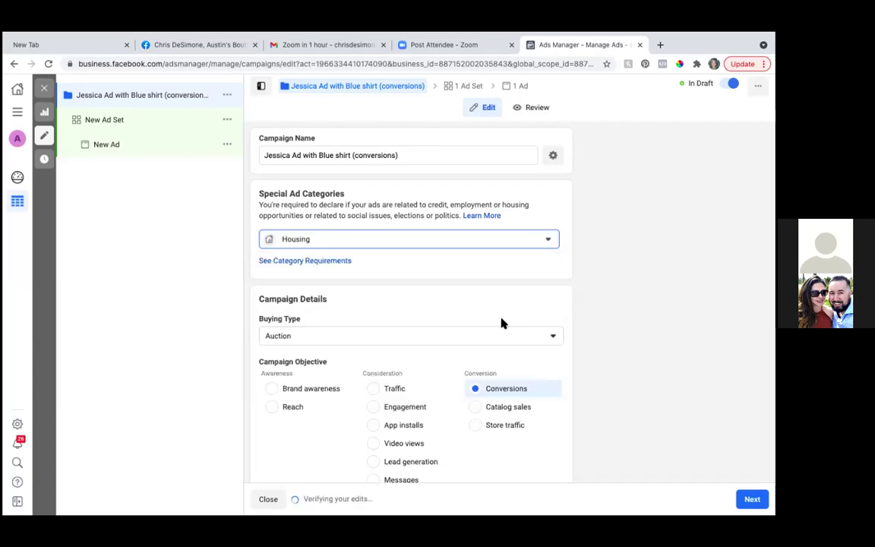
scroll(502, 322, down, 3)
scroll(501, 322, down, 5)
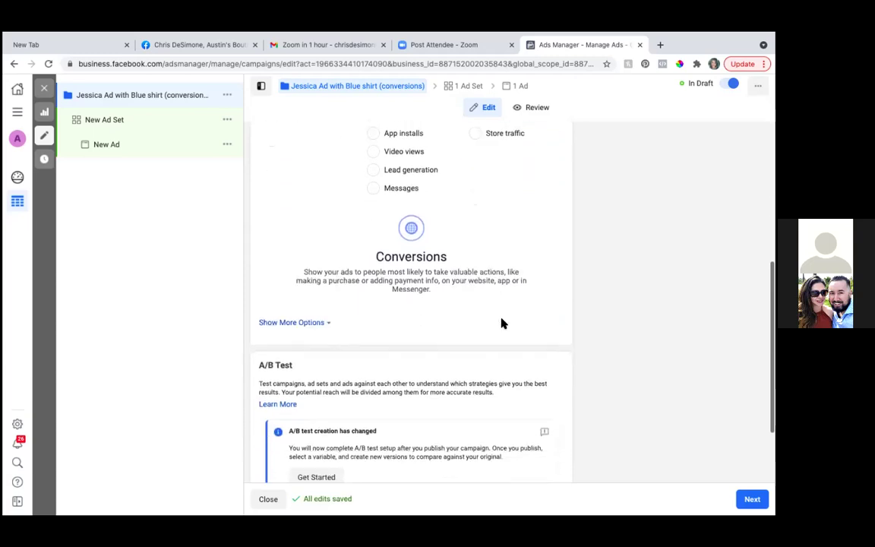
scroll(501, 322, up, 5)
scroll(501, 323, down, 4)
scroll(501, 323, up, 5)
scroll(501, 323, down, 1)
scroll(501, 323, down, 1)
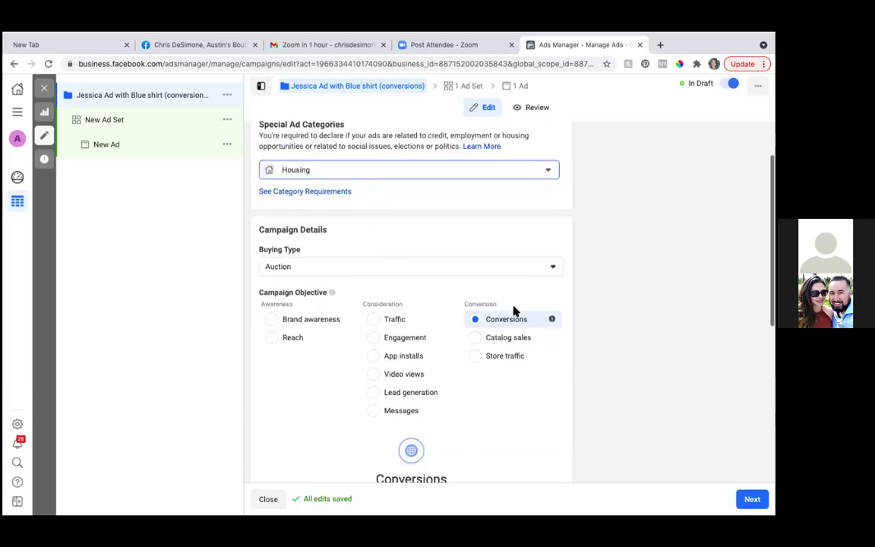
scroll(480, 410, down, 1)
scroll(480, 410, down, 4)
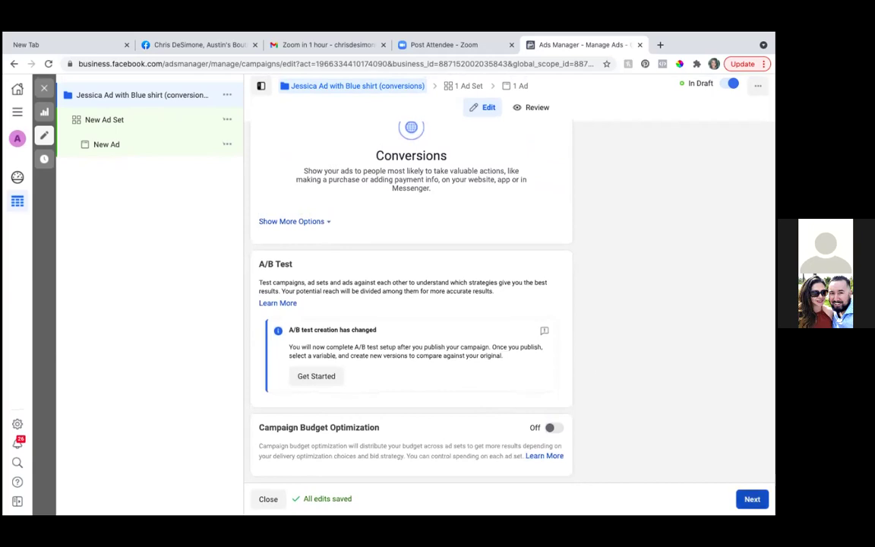
Step: Continue to the ad set and rename it to the client's name followed by '- 3 image'
click(752, 499)
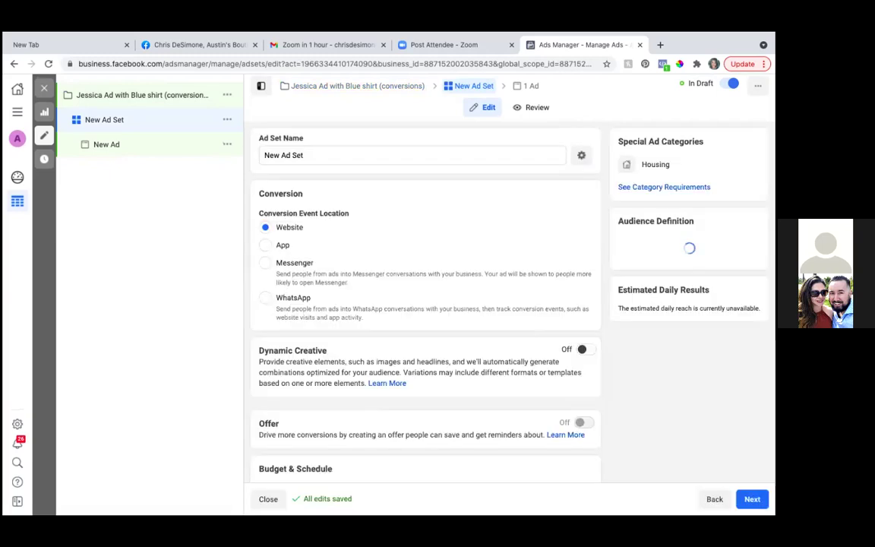
click(312, 156)
key(BackSpace)
key(BackSpace)
key(BackSpace)
key(BackSpace)
key(BackSpace)
key(BackSpace)
key(BackSpace)
key(BackSpace)
key(BackSpace)
key(BackSpace)
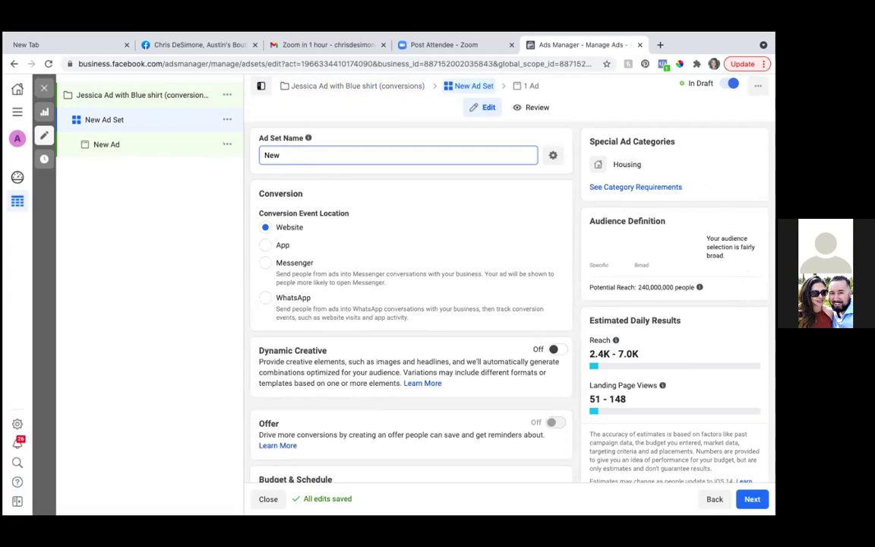
text(Jessica)
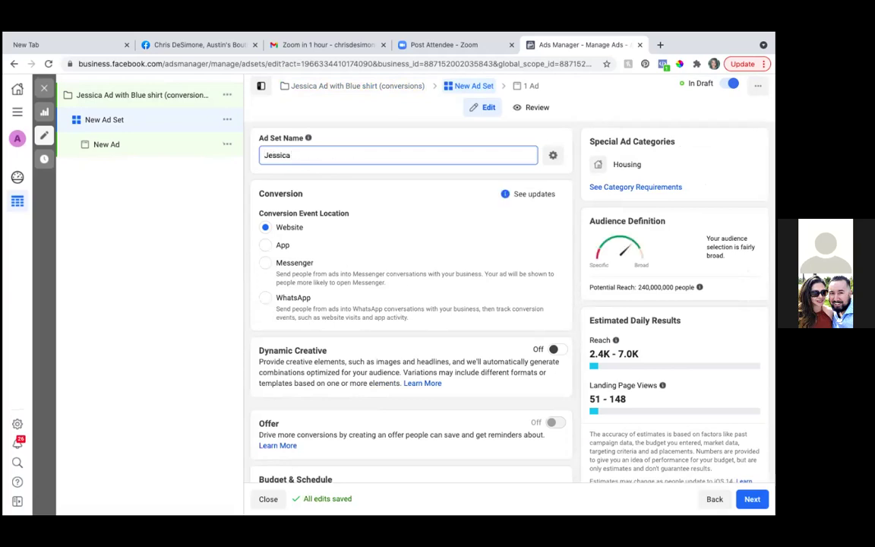
text( - 3 image)
Step: Switch Dynamic Creative on for the ad set and confirm it
scroll(419, 274, down, 1)
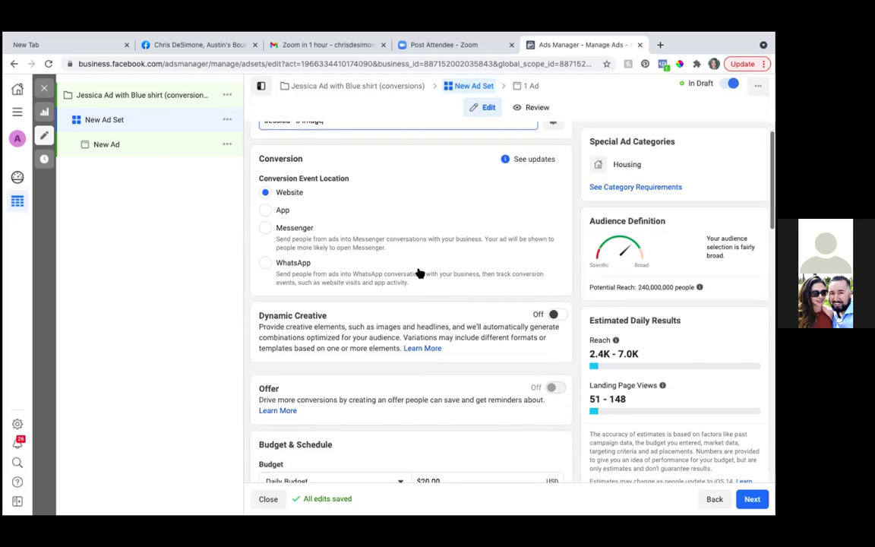
scroll(419, 273, down, 1)
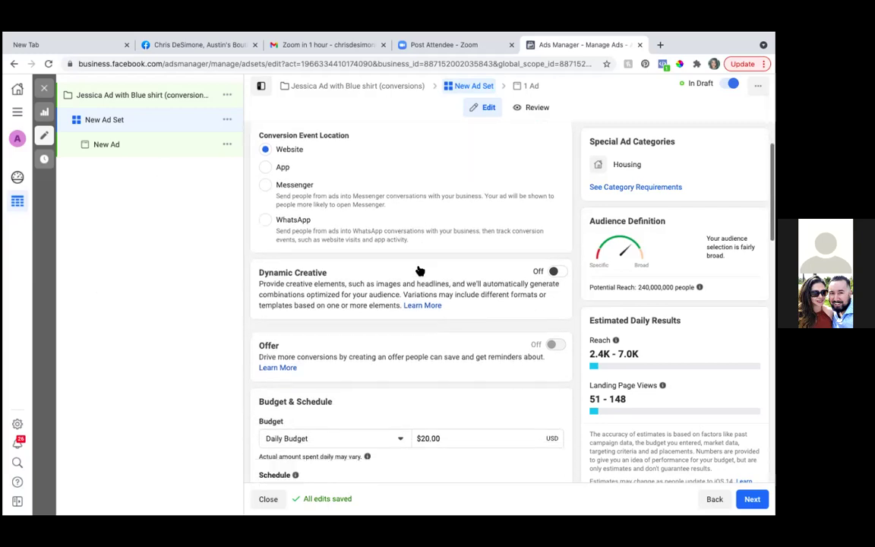
scroll(419, 268, down, 1)
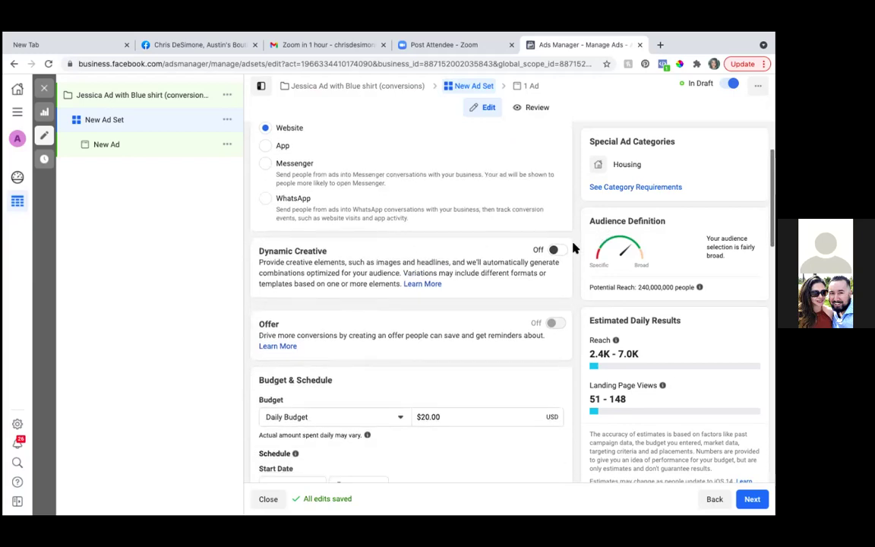
click(555, 248)
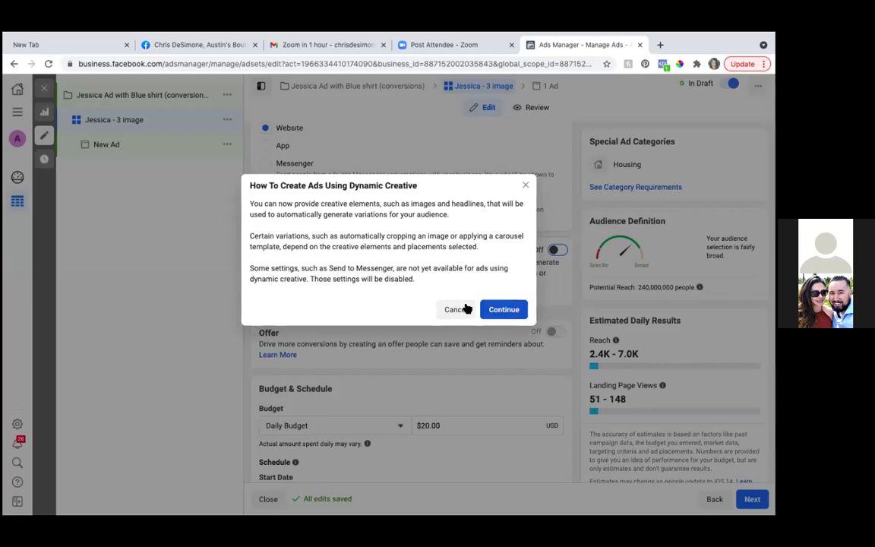
click(500, 309)
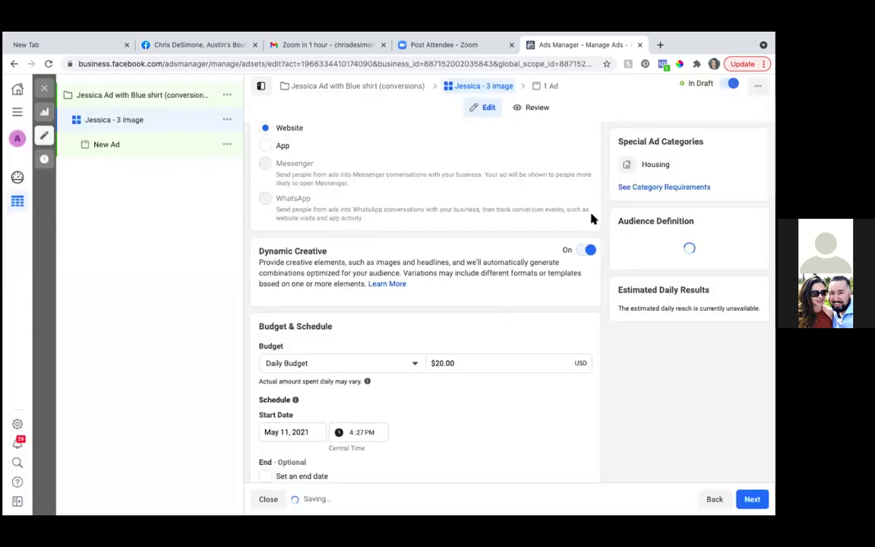
Step: Keep the Daily budget type and change the amount to $10.00
scroll(434, 328, down, 1)
scroll(433, 328, down, 1)
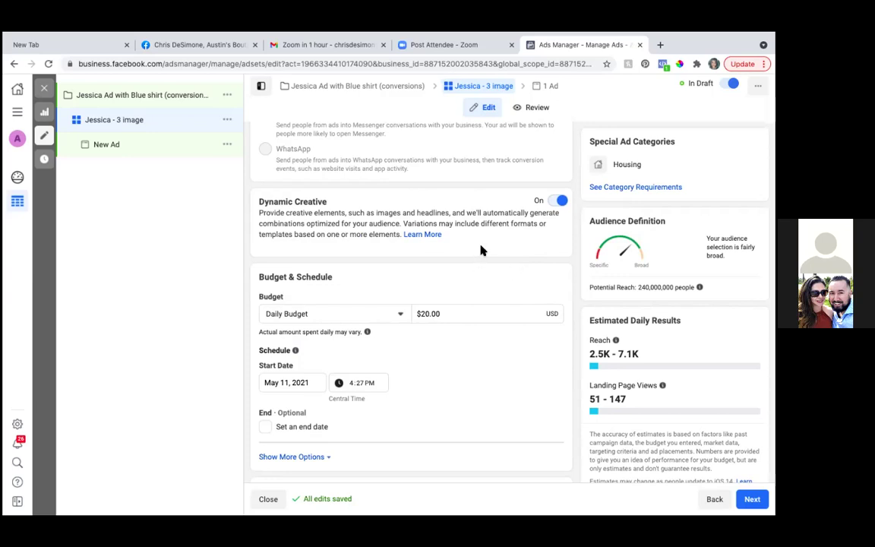
scroll(480, 250, down, 3)
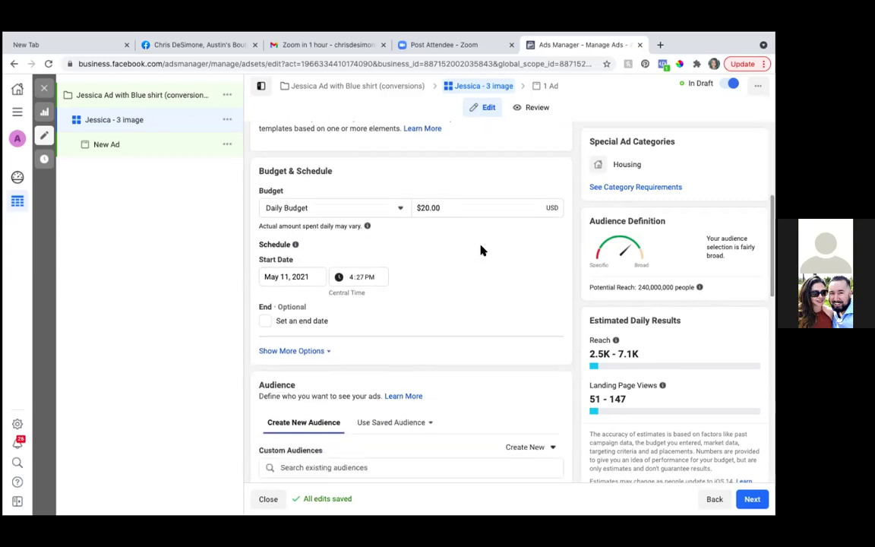
scroll(479, 250, up, 2)
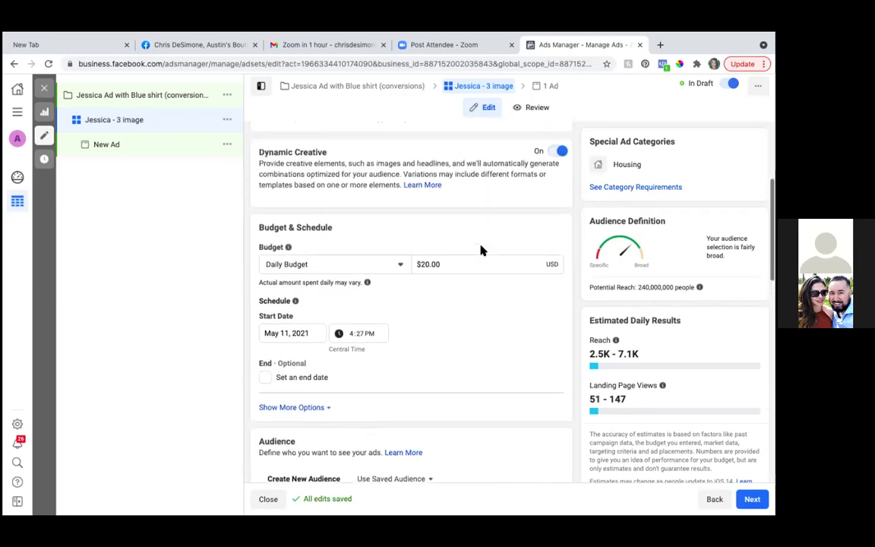
click(400, 270)
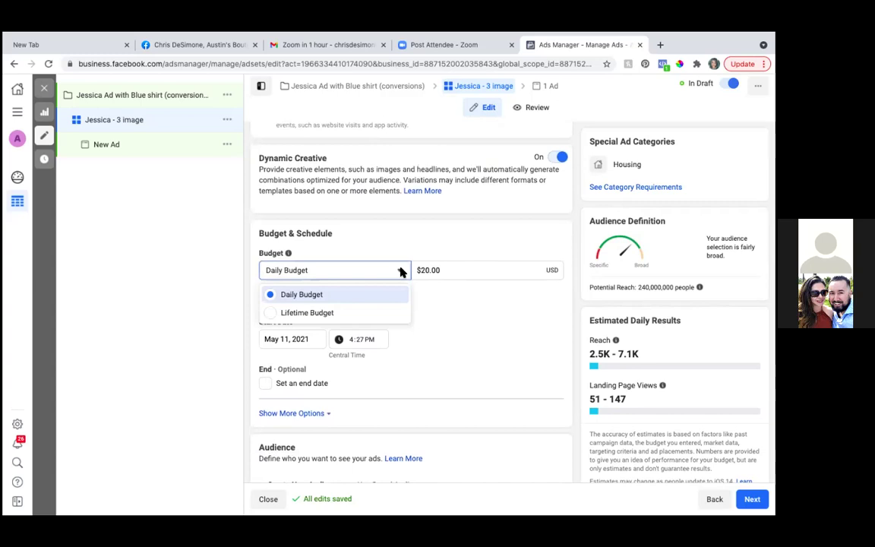
click(502, 272)
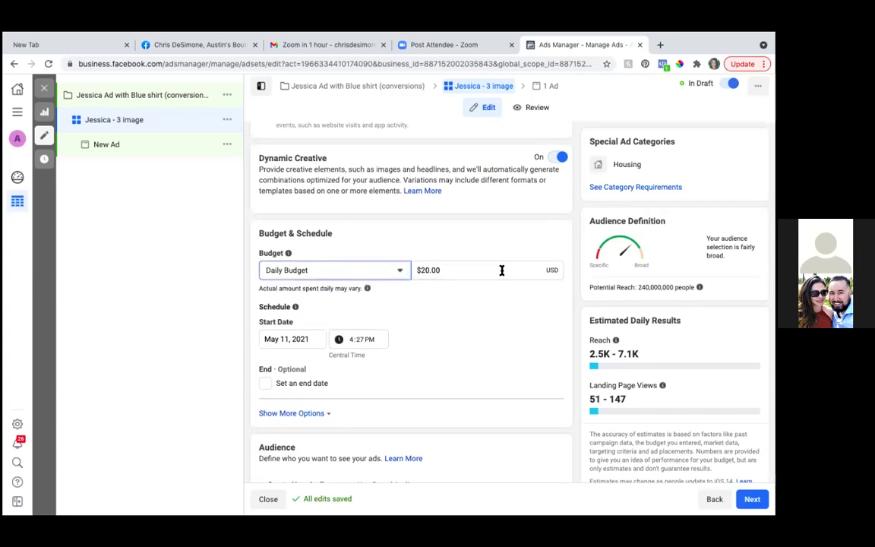
click(424, 271)
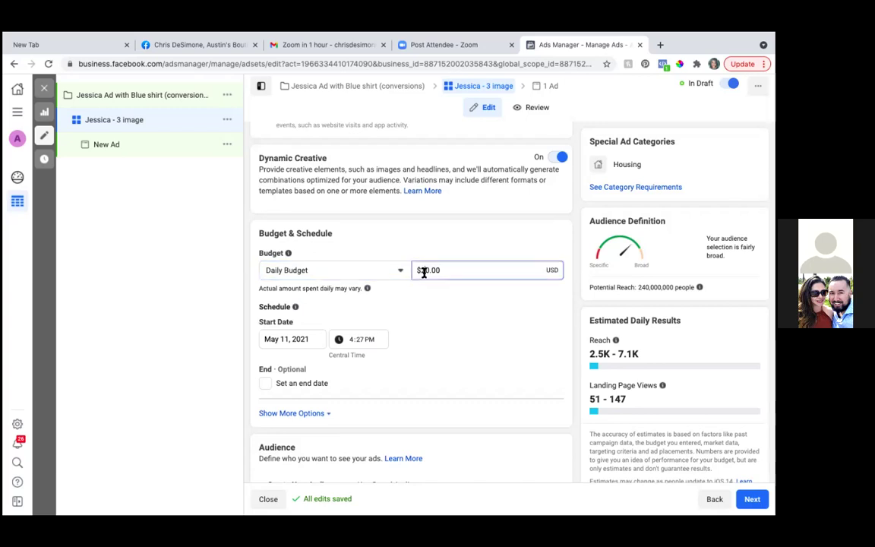
key(BackSpace)
text(1)
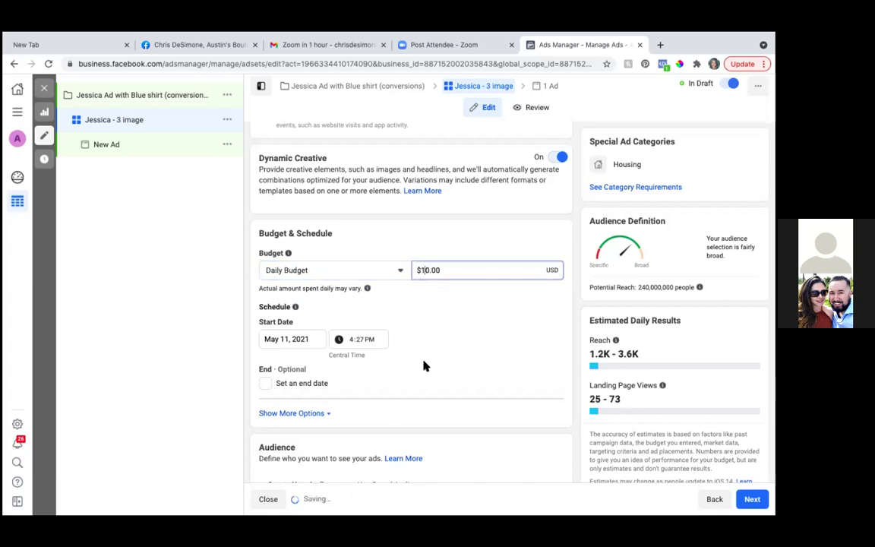
Step: Set the ad set start to May 12, 2021 at 6:00
scroll(439, 371, down, 1)
scroll(439, 371, down, 2)
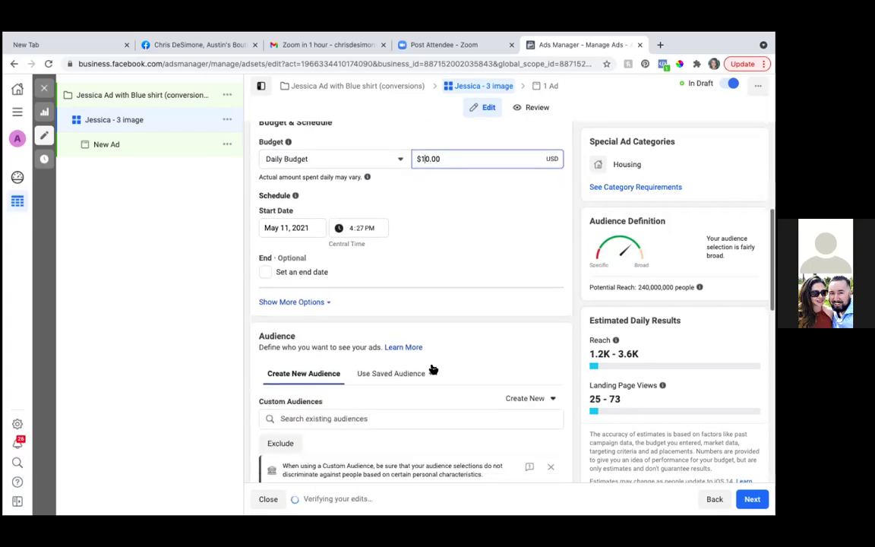
click(288, 228)
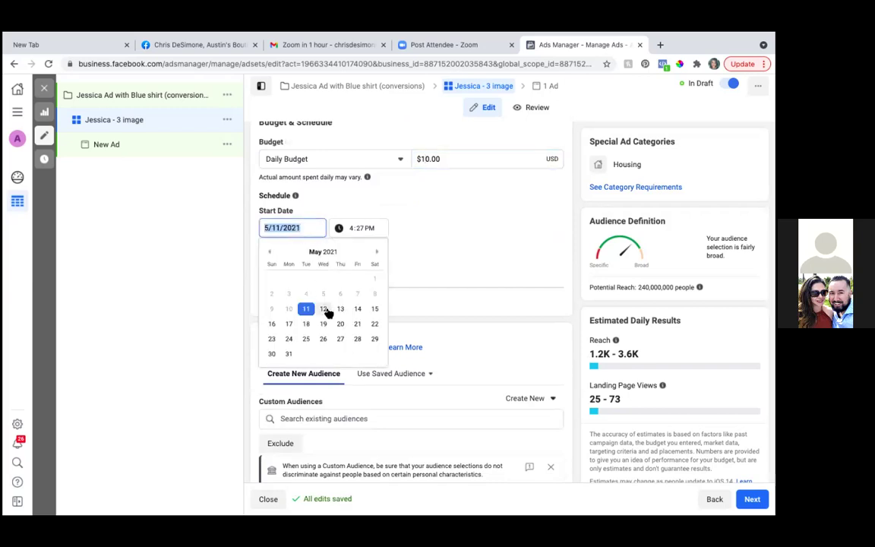
click(322, 309)
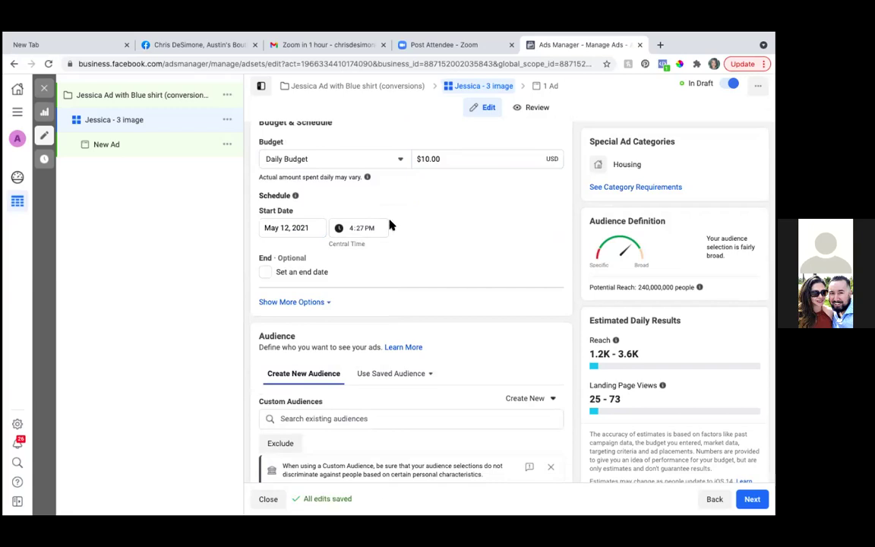
click(350, 229)
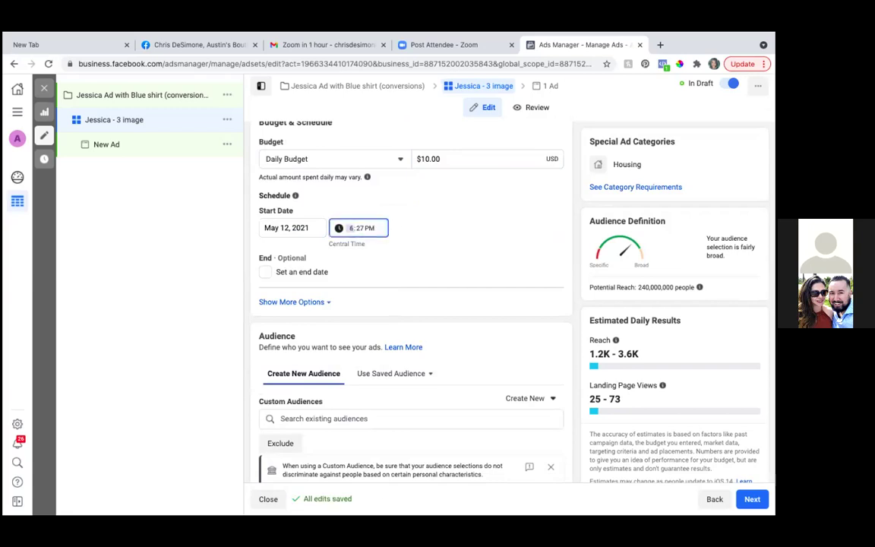
text(6:)
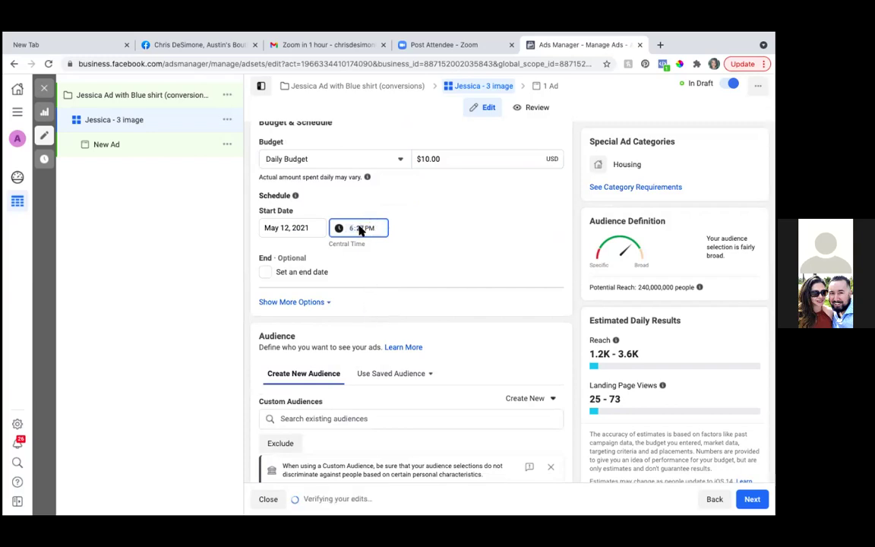
text(00)
click(371, 228)
Step: Switch the start time to AM and move down to the audience Locations
key(a)
scroll(377, 328, down, 2)
scroll(378, 327, down, 2)
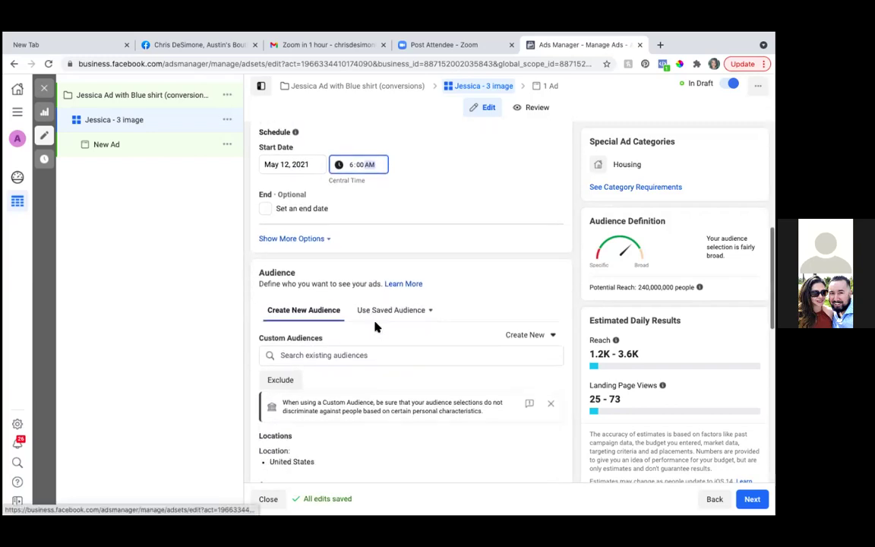
scroll(375, 327, down, 2)
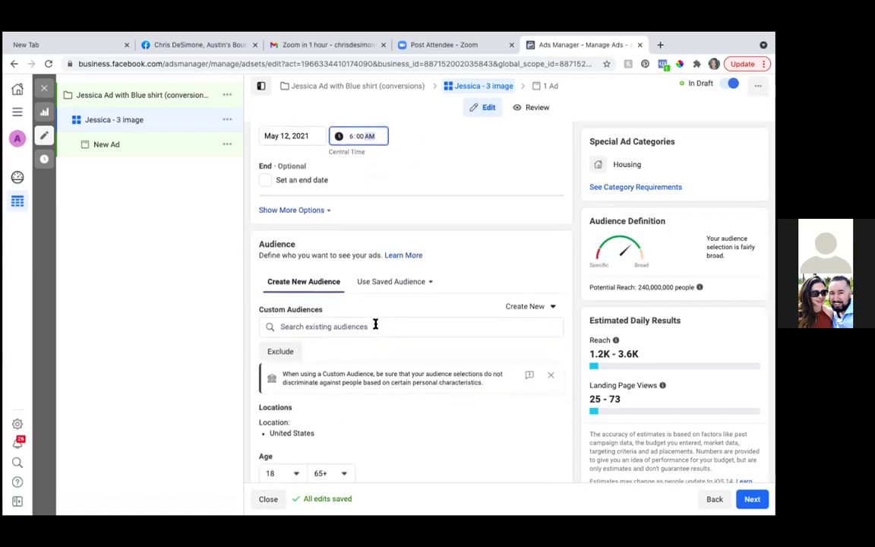
scroll(376, 324, down, 1)
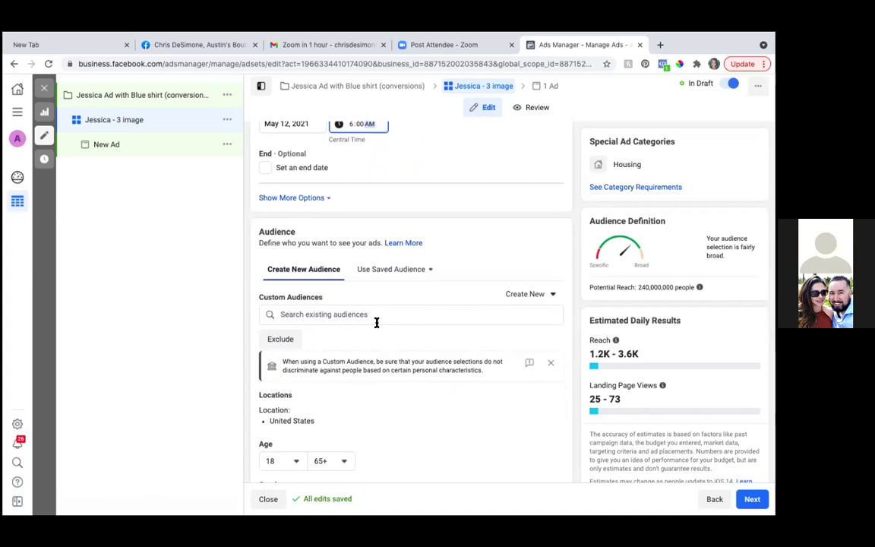
scroll(376, 322, down, 3)
scroll(377, 322, down, 10)
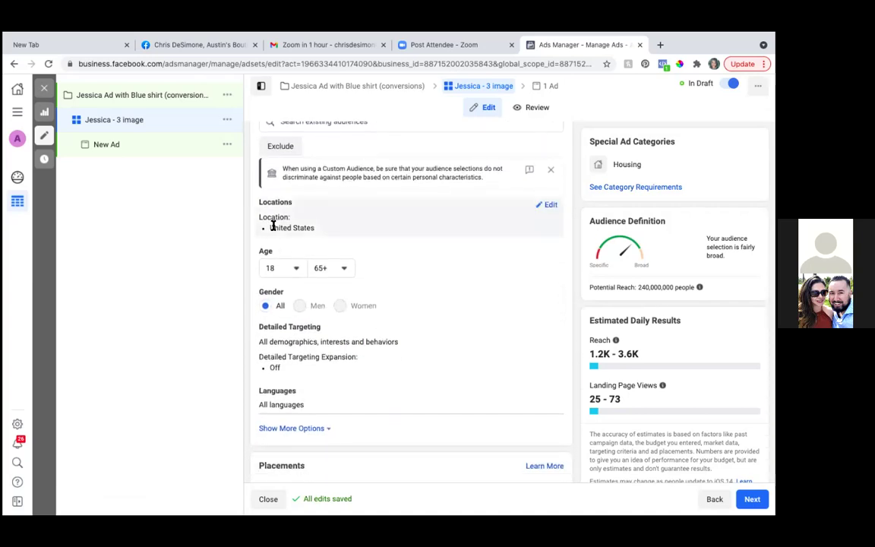
Step: Target only people living in the location and search for the client's Cedar Park, Texas address
click(549, 206)
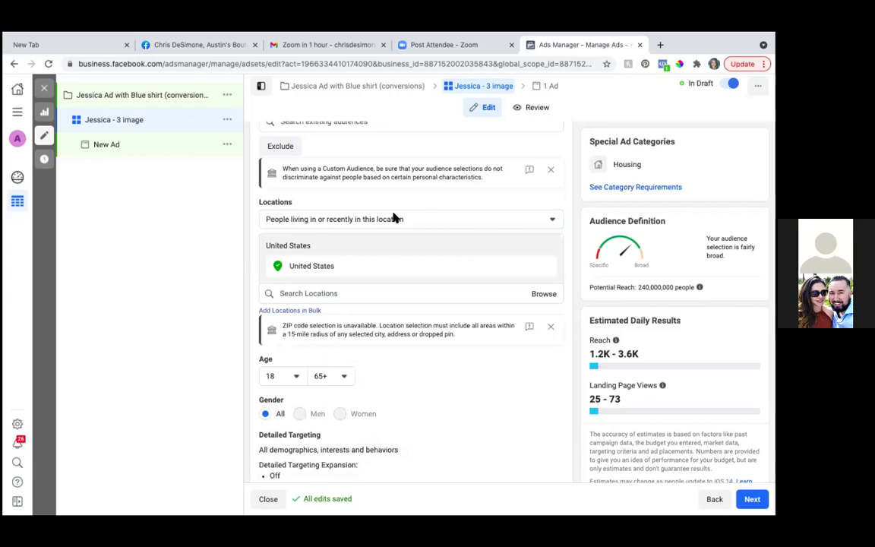
click(550, 221)
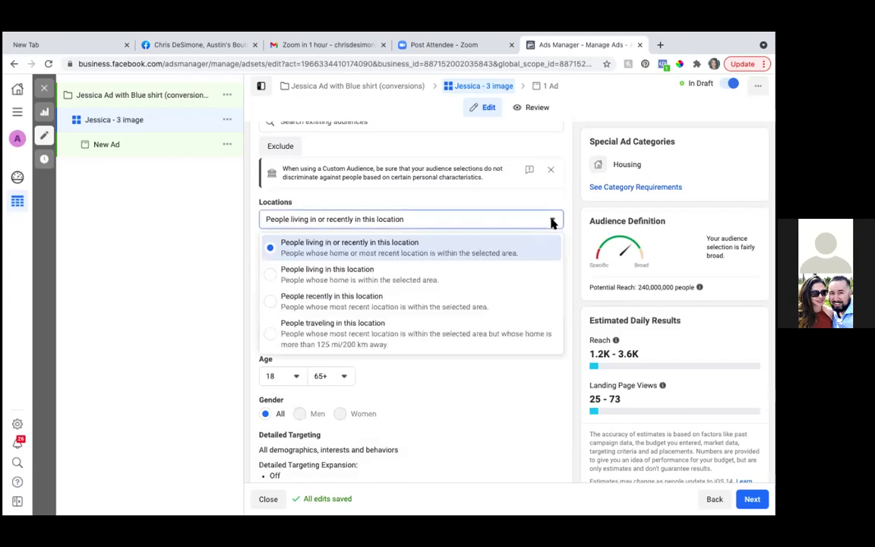
click(271, 278)
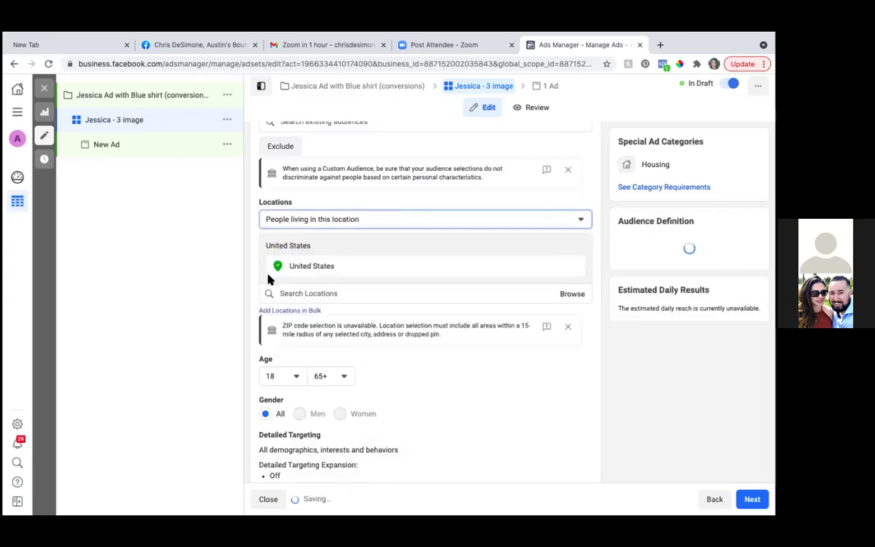
click(327, 293)
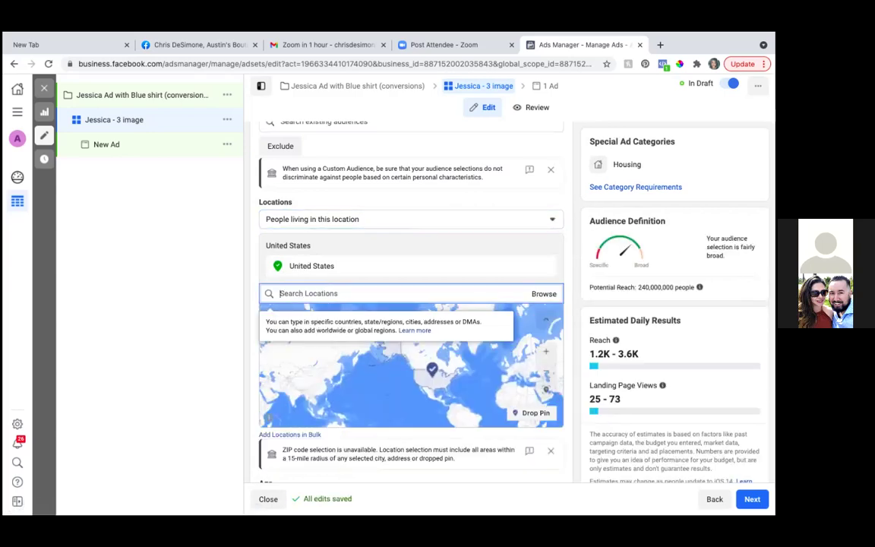
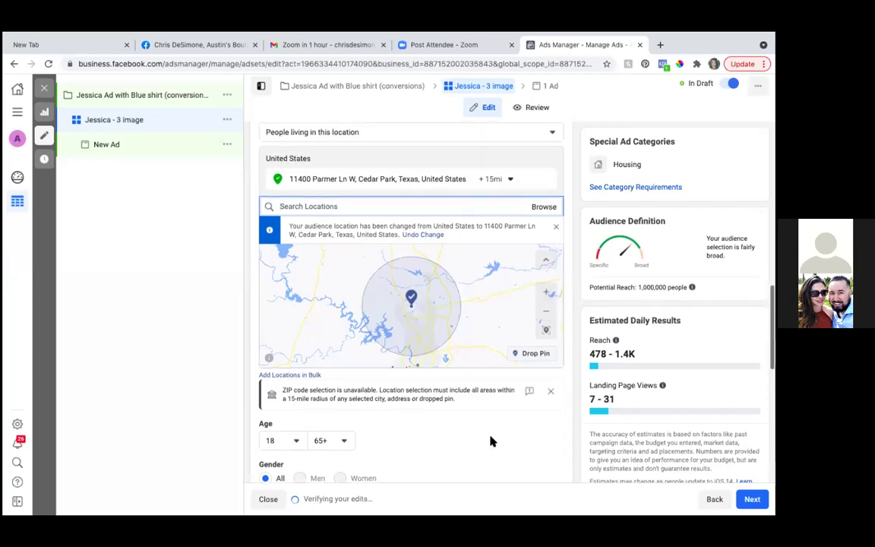
Step: Set the audience language to English (All) in the Languages section
scroll(489, 440, down, 4)
scroll(489, 440, down, 1)
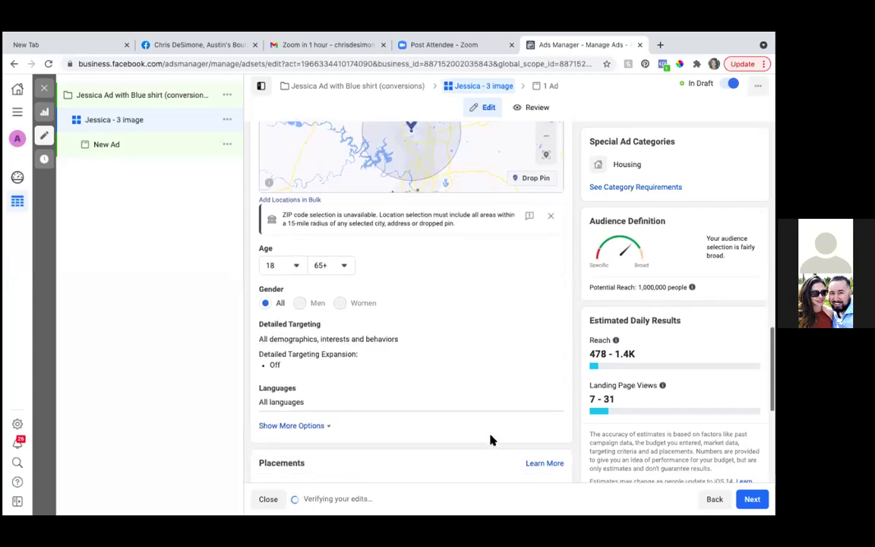
scroll(490, 440, up, 5)
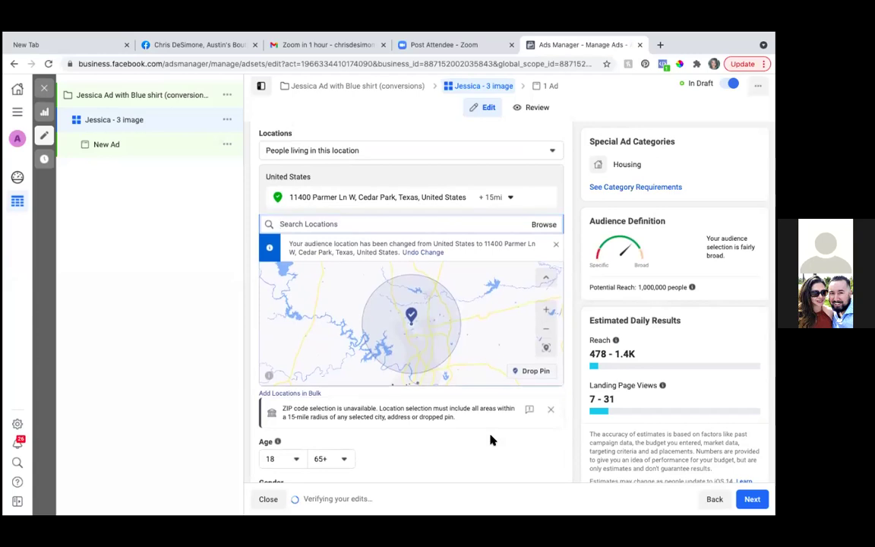
scroll(489, 440, down, 5)
scroll(490, 440, down, 3)
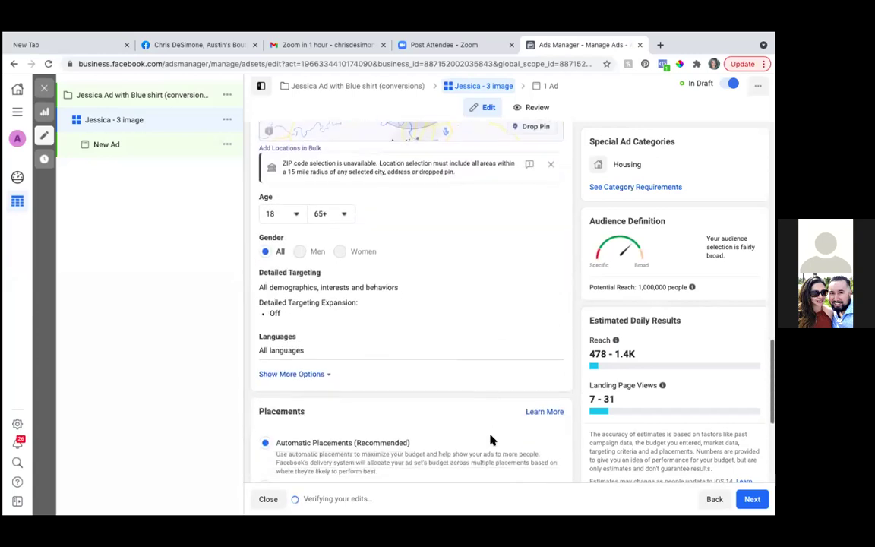
scroll(492, 441, down, 1)
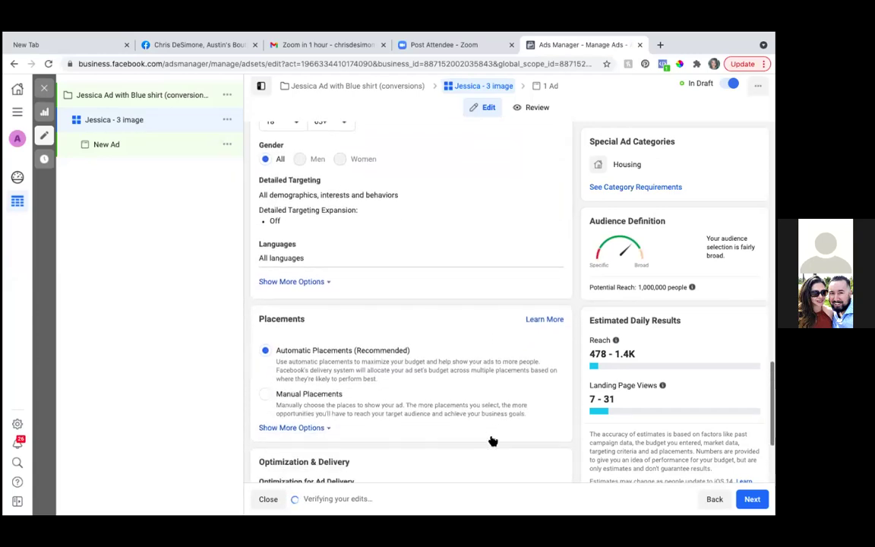
scroll(492, 440, up, 1)
scroll(492, 441, down, 2)
scroll(492, 441, down, 1)
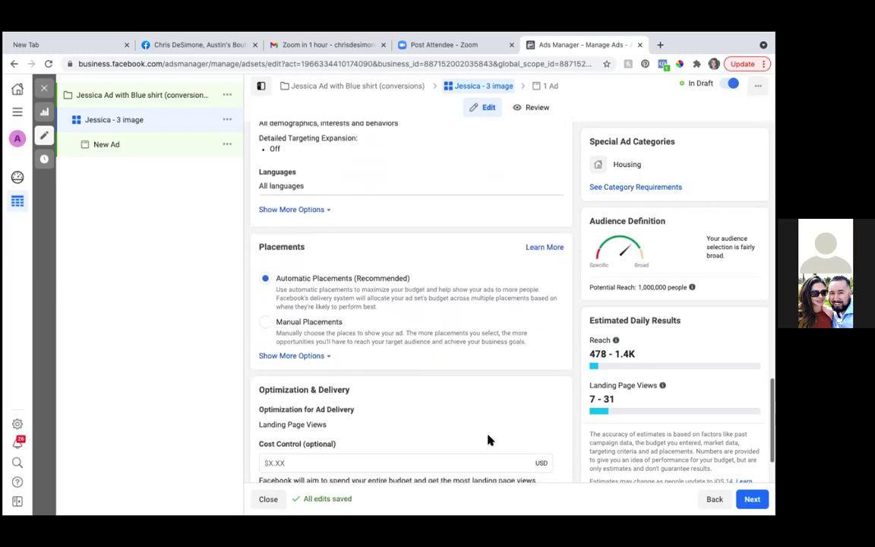
scroll(356, 387, up, 4)
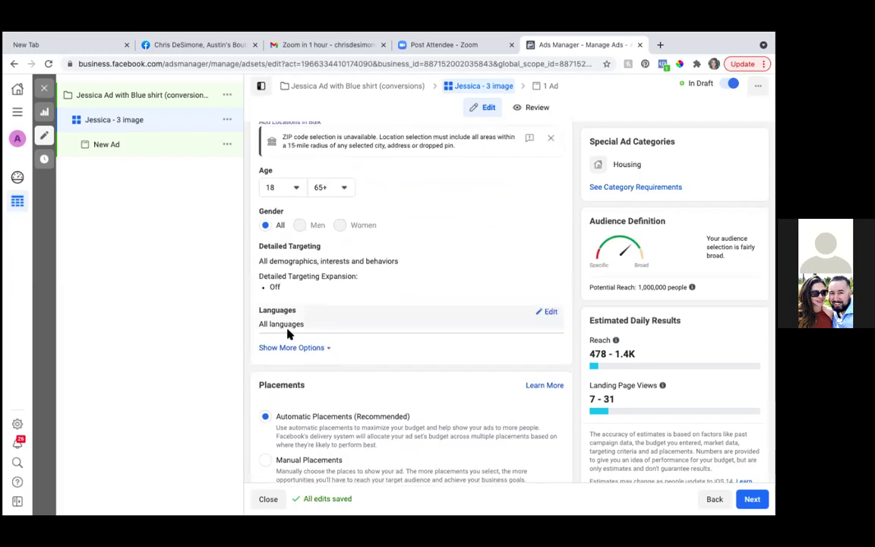
click(549, 318)
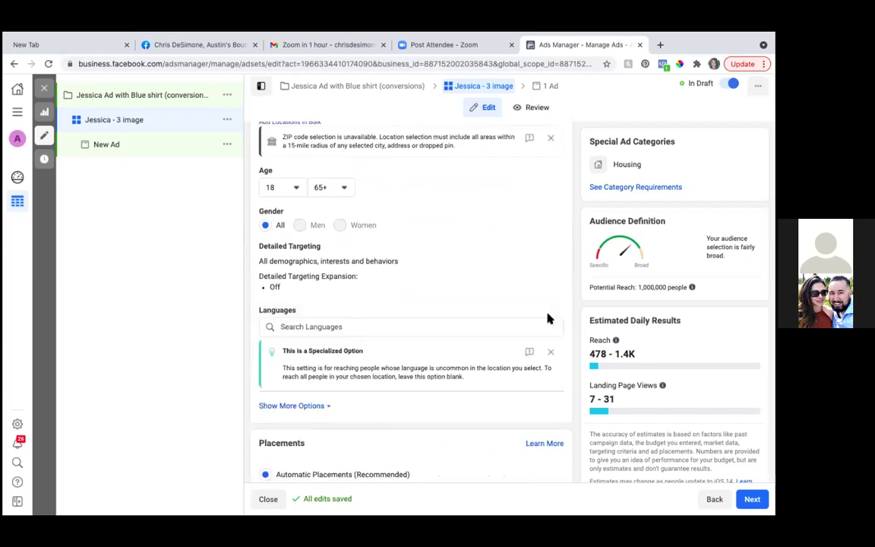
click(361, 328)
text(e)
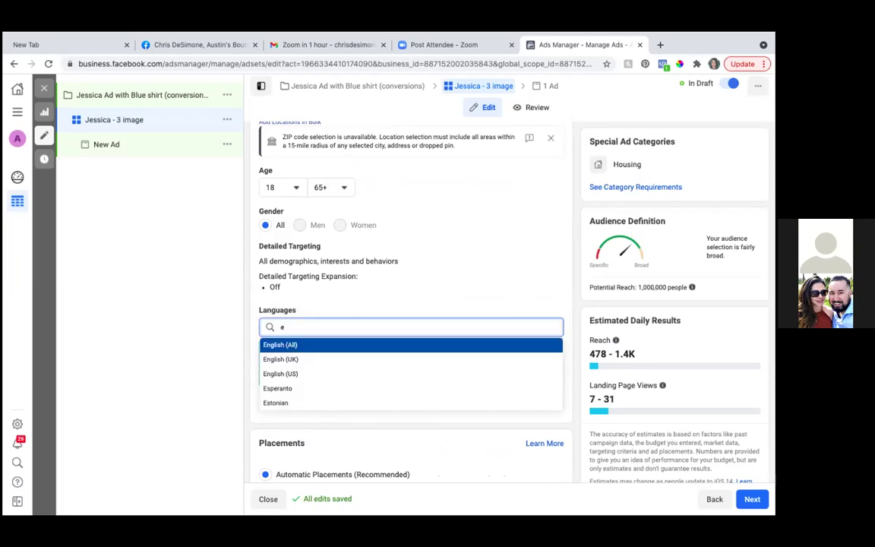
click(279, 345)
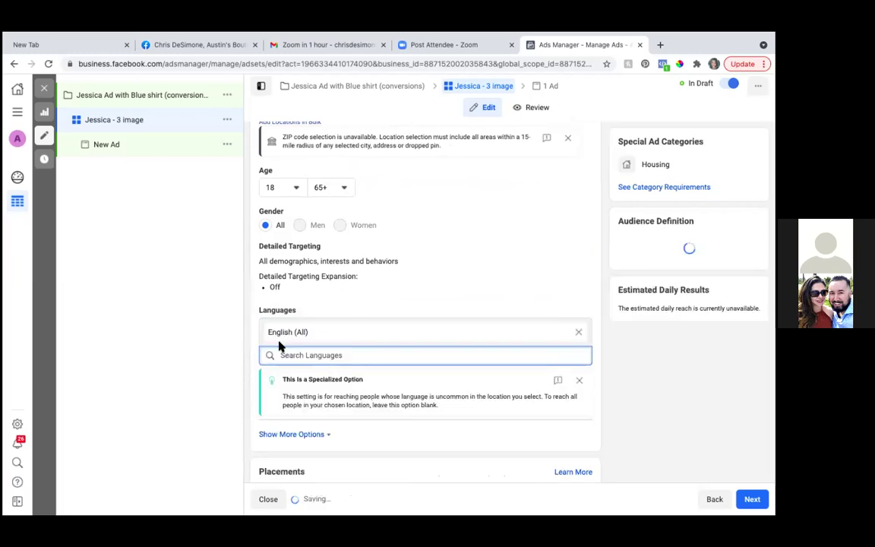
scroll(404, 422, down, 2)
scroll(405, 422, down, 3)
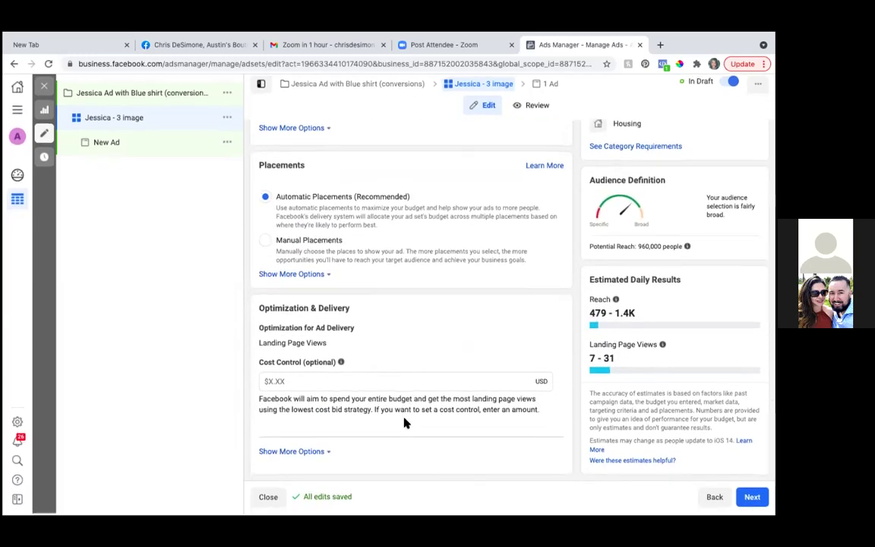
mouse_move(404, 514)
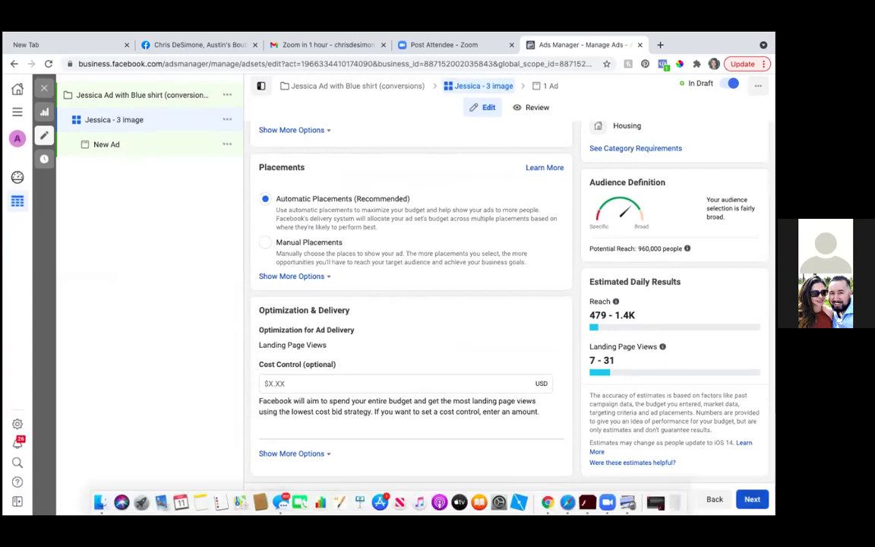
click(752, 499)
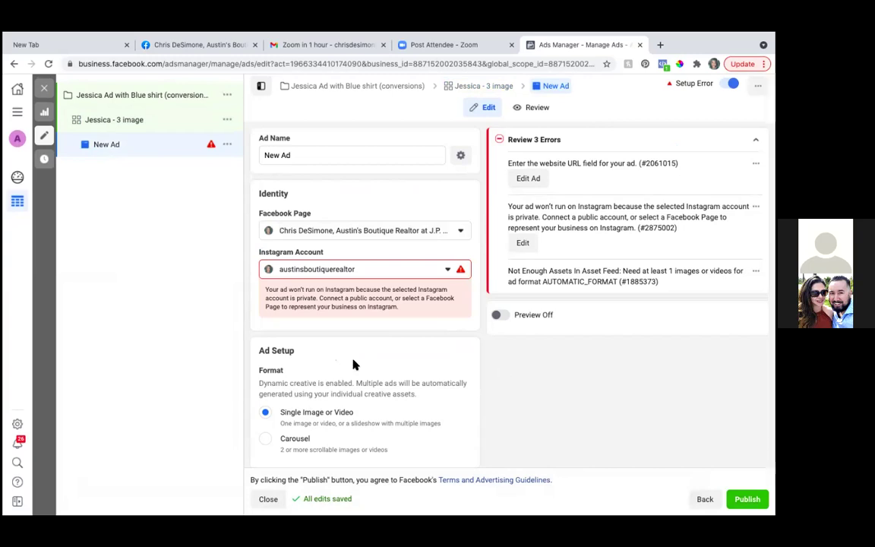
click(502, 87)
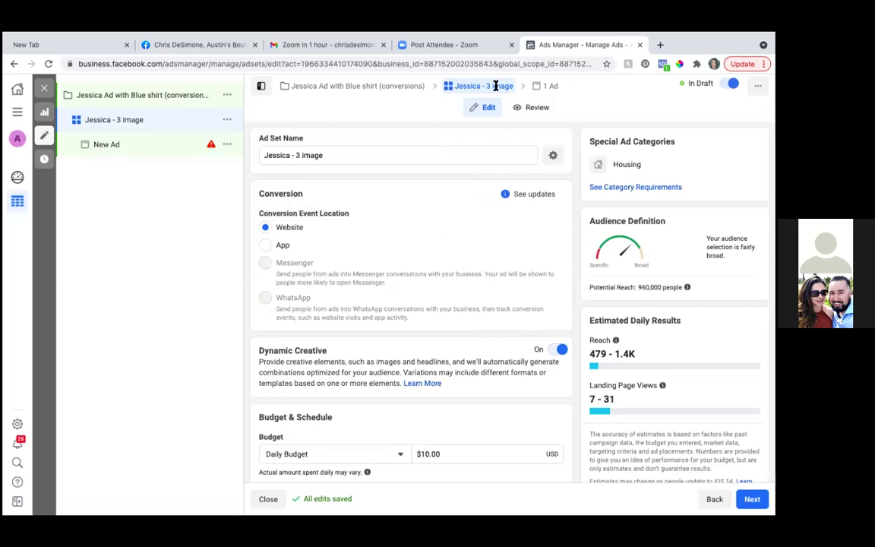
scroll(340, 272, down, 5)
scroll(339, 270, down, 2)
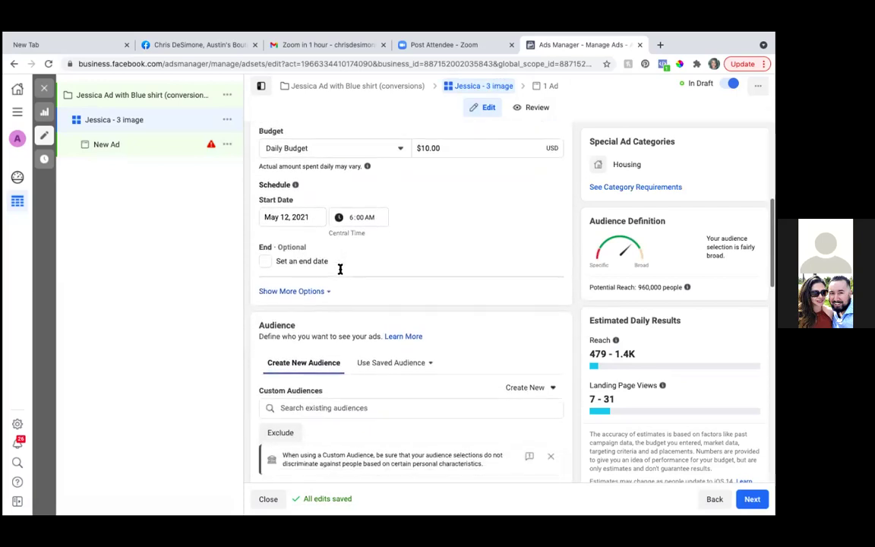
scroll(340, 269, up, 2)
scroll(339, 272, down, 2)
scroll(340, 273, down, 5)
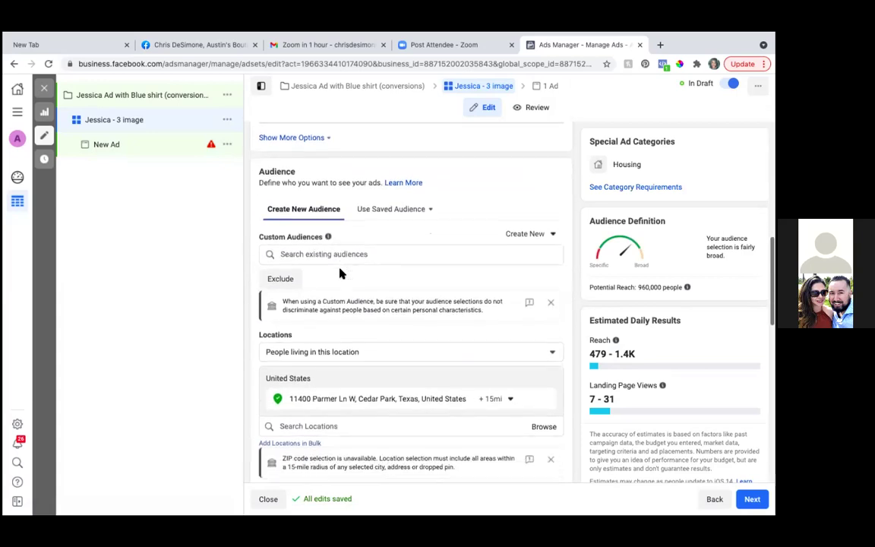
scroll(340, 272, down, 3)
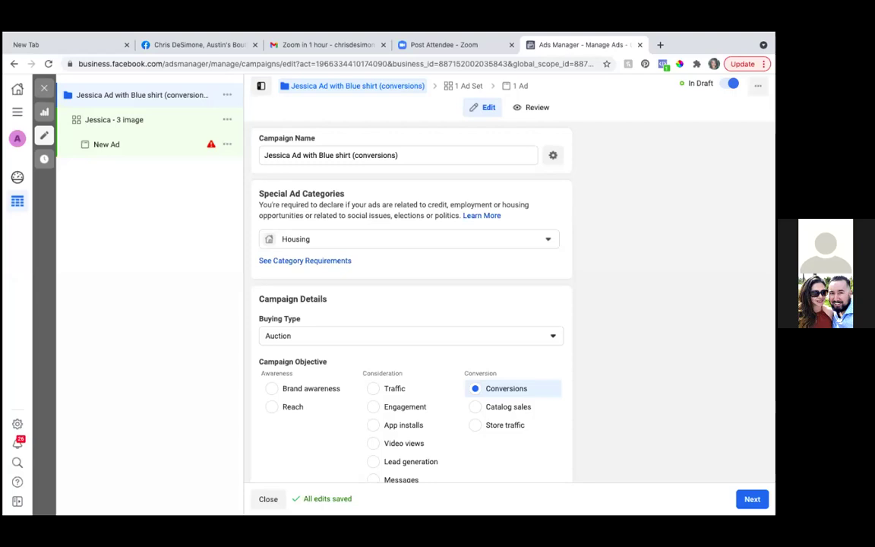
scroll(496, 328, down, 5)
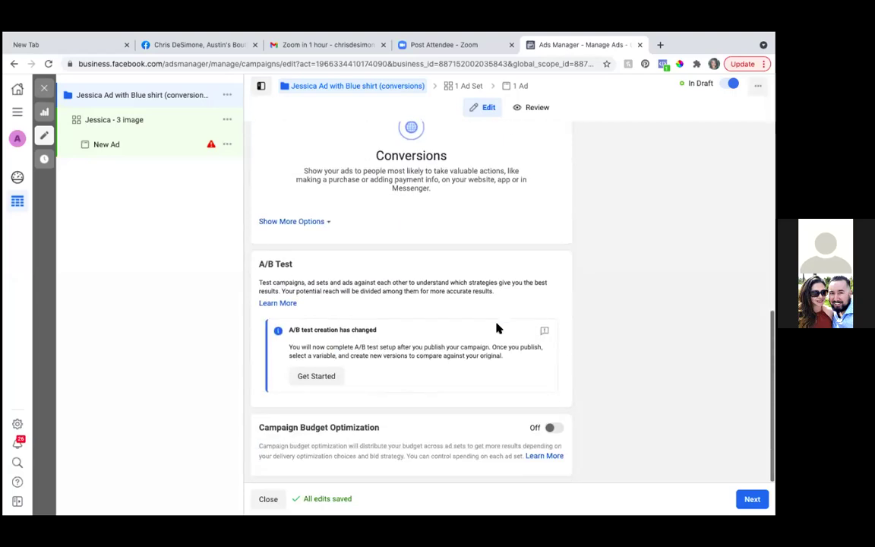
scroll(496, 328, up, 5)
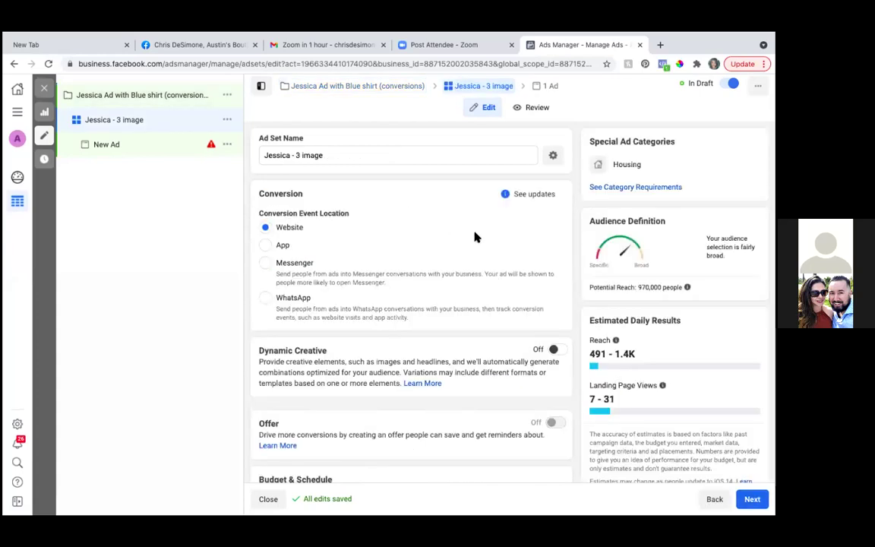
Step: Switch Dynamic Creative on for the ad set, confirm it, and review the remaining settings
scroll(479, 243, down, 3)
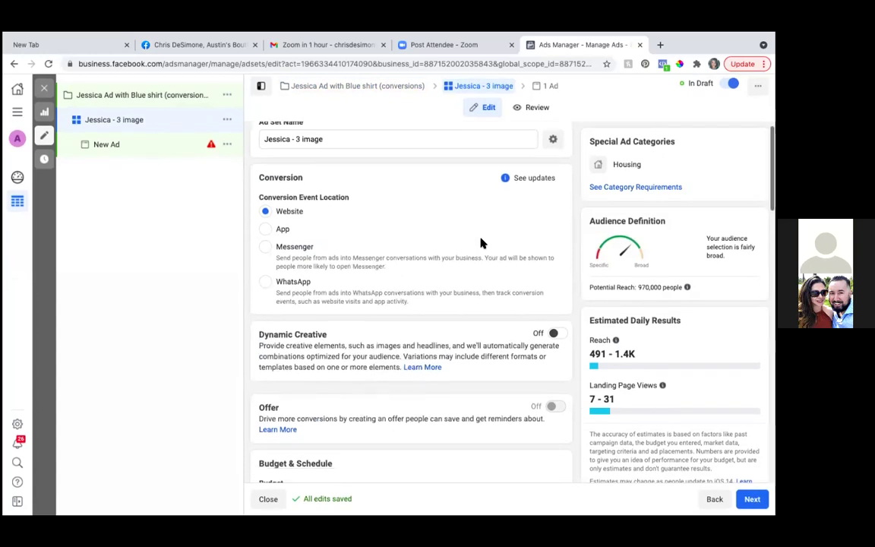
scroll(480, 243, up, 4)
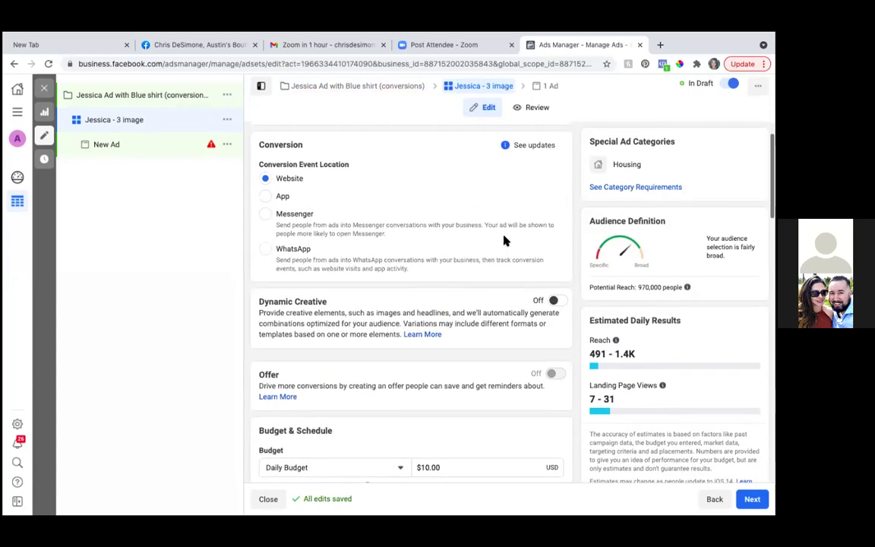
click(553, 300)
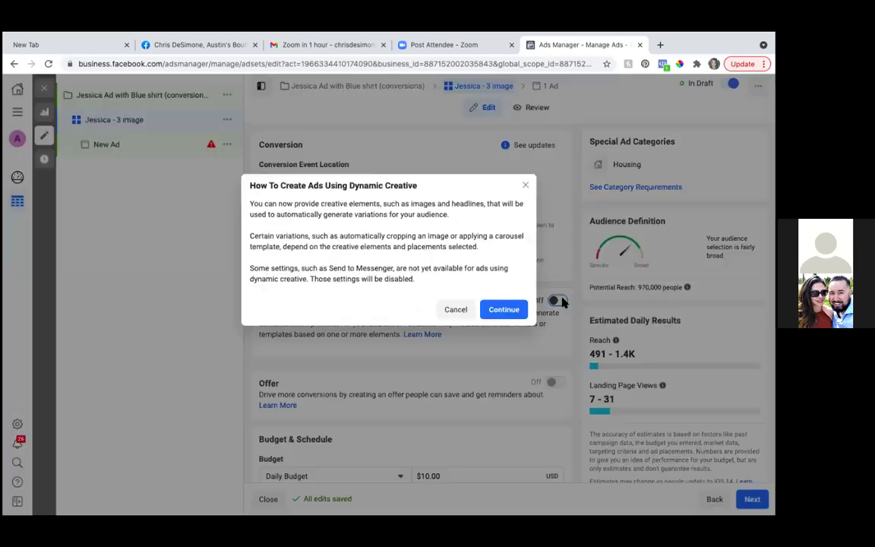
click(503, 309)
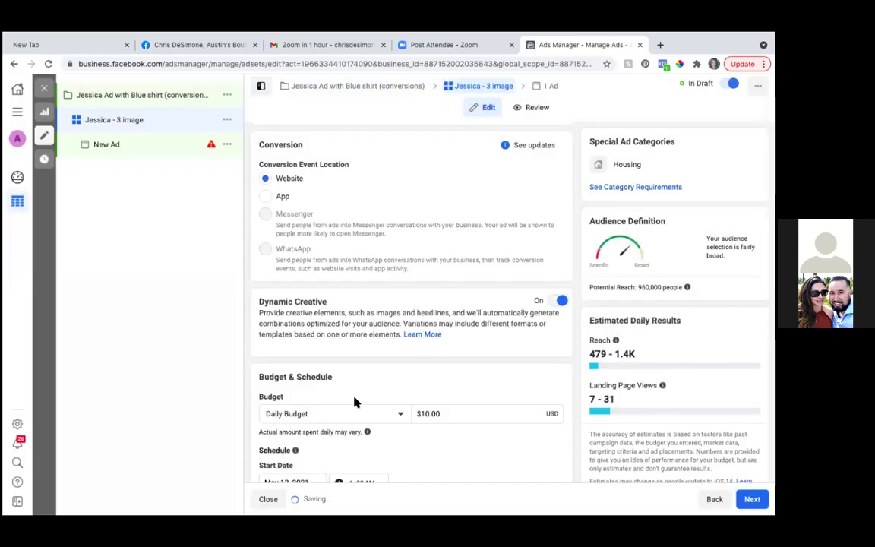
scroll(351, 414, down, 1)
scroll(348, 412, down, 10)
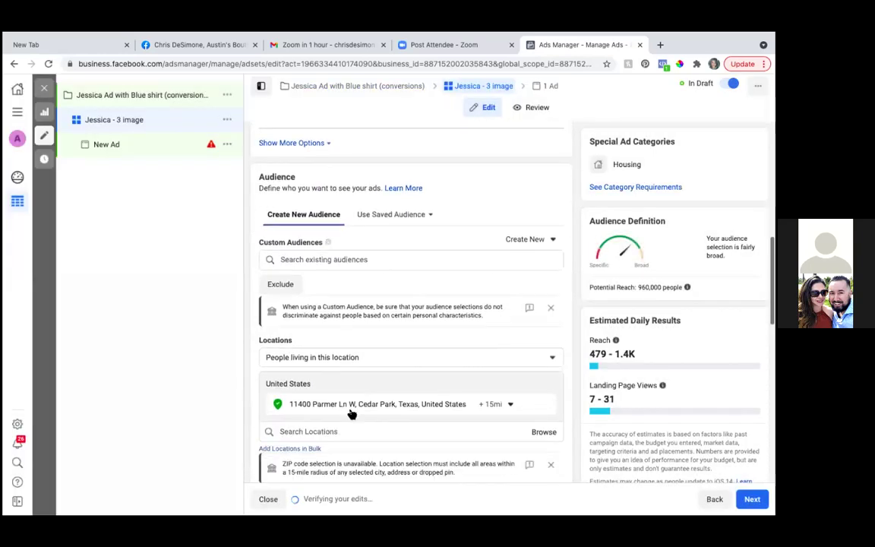
scroll(350, 410, down, 5)
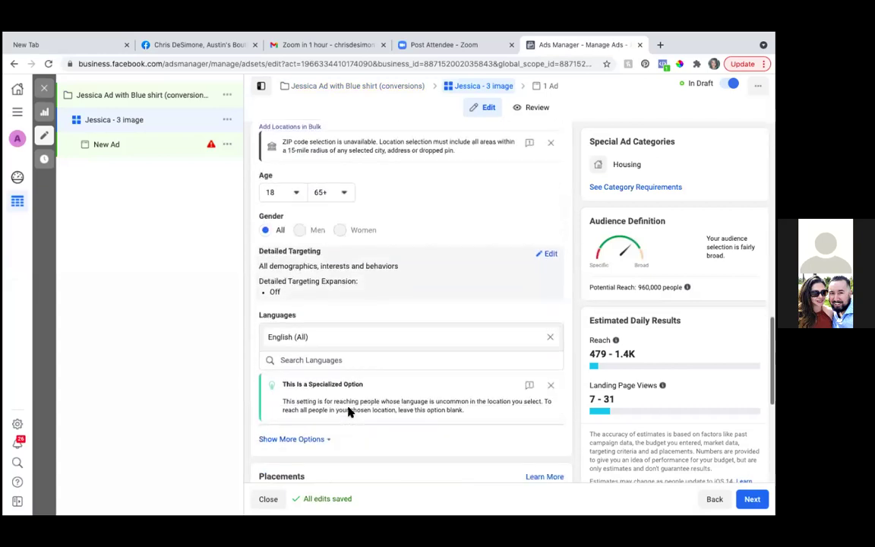
scroll(348, 408, up, 1)
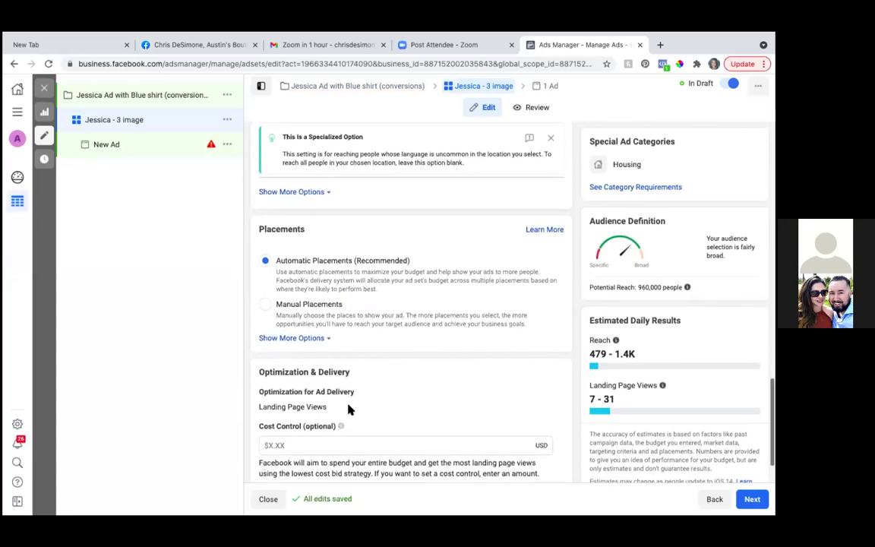
scroll(349, 409, down, 2)
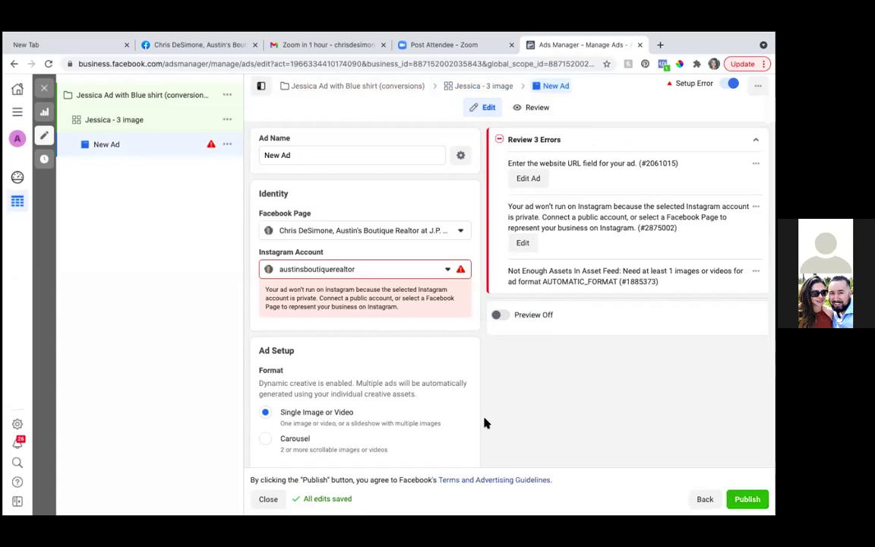
Step: Replace the ad name 'New Ad' with the client's name followed by 'Ad Image'
click(351, 155)
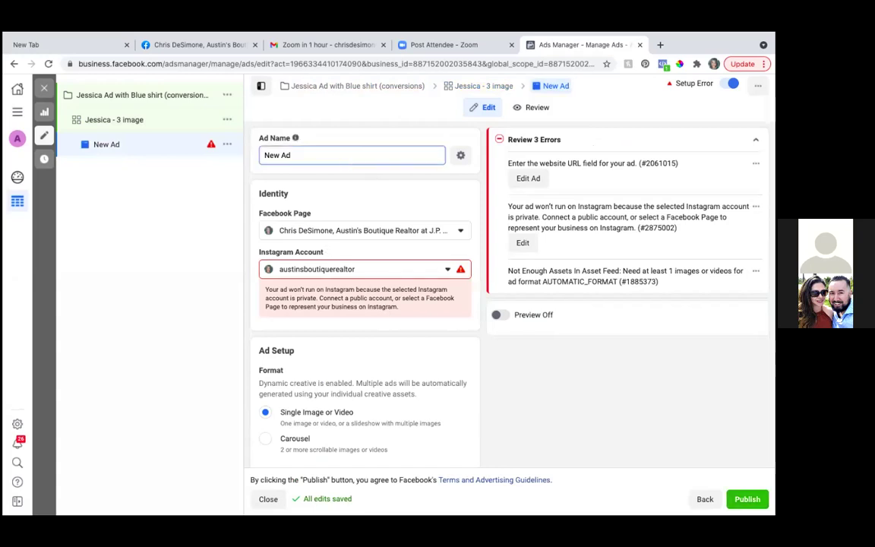
key(BackSpace)
key(BackSpace)
key(BackSpace)
key(BackSpace)
key(BackSpace)
text(Jessica Ad Image)
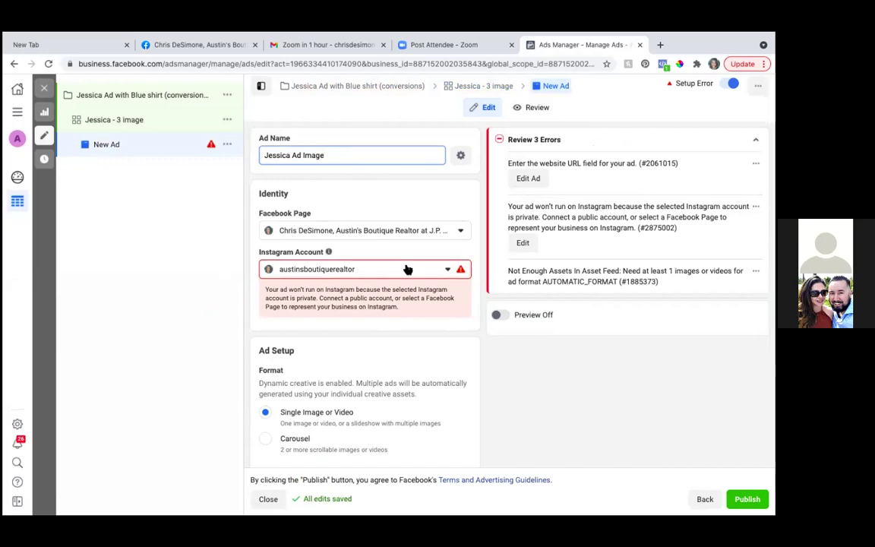
scroll(404, 266, down, 5)
scroll(407, 269, down, 1)
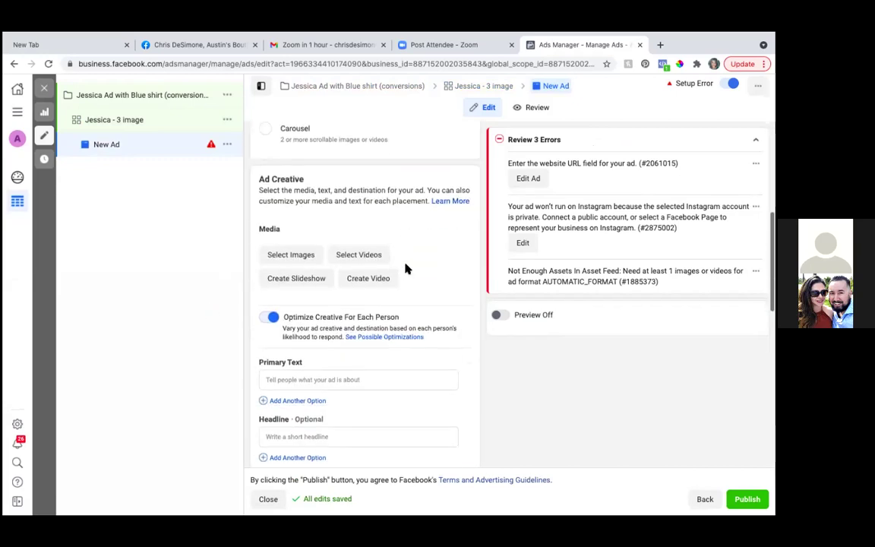
Step: Upload IMG_4059 and IMG_4058 from Windows Photos and select three images as the ad's media
click(296, 255)
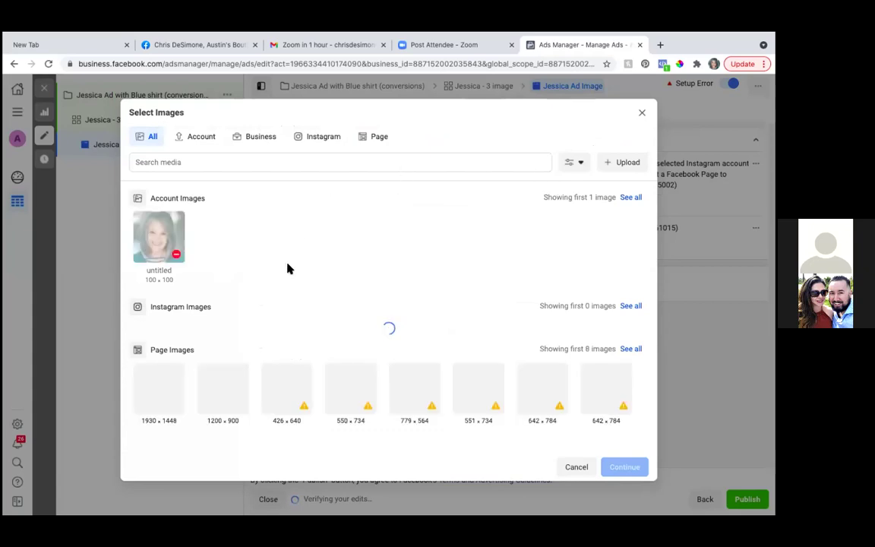
click(623, 162)
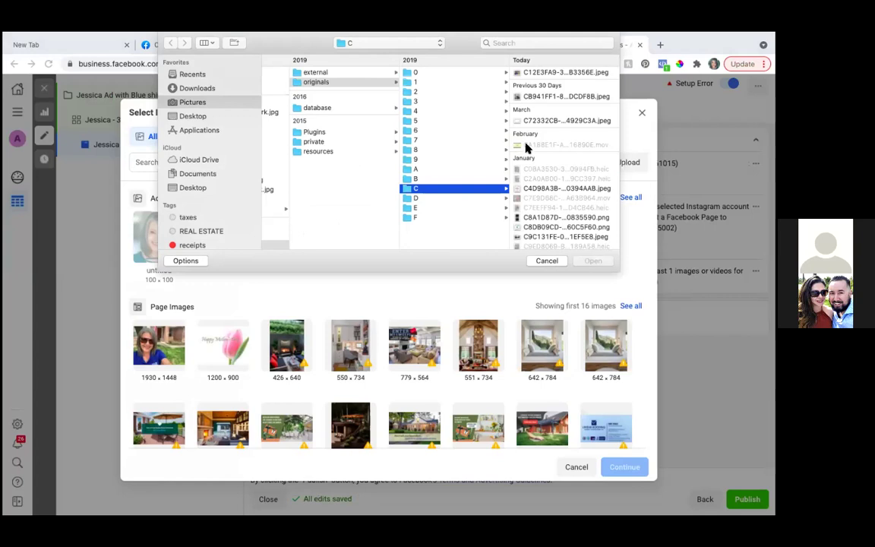
scroll(264, 171, left, 5)
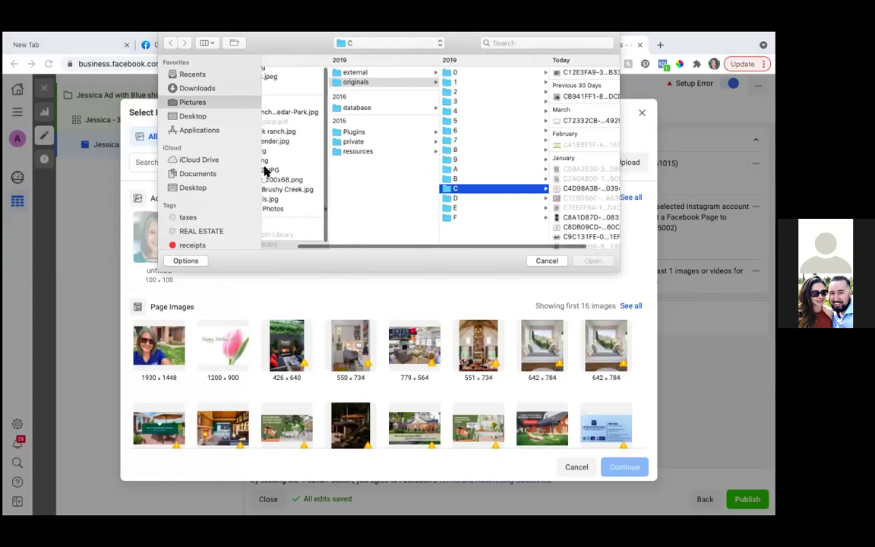
scroll(312, 164, down, 1)
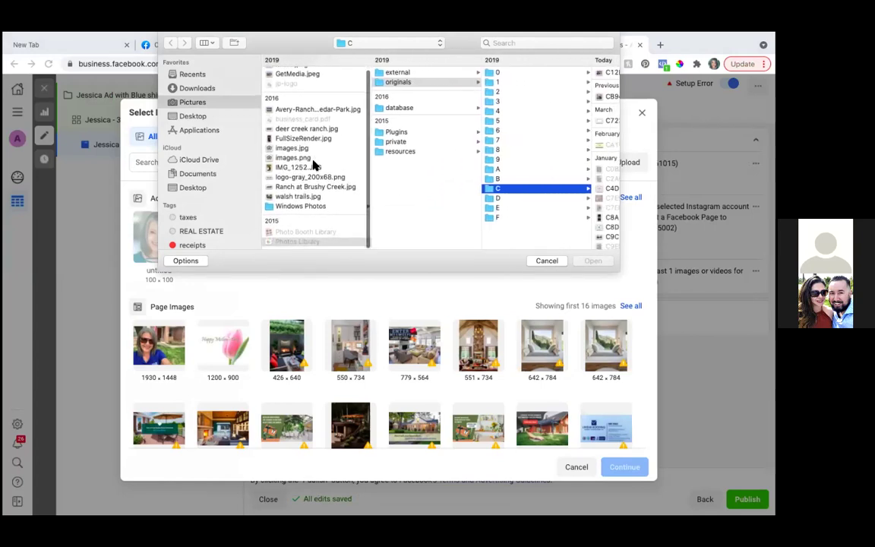
click(306, 212)
key(Escape)
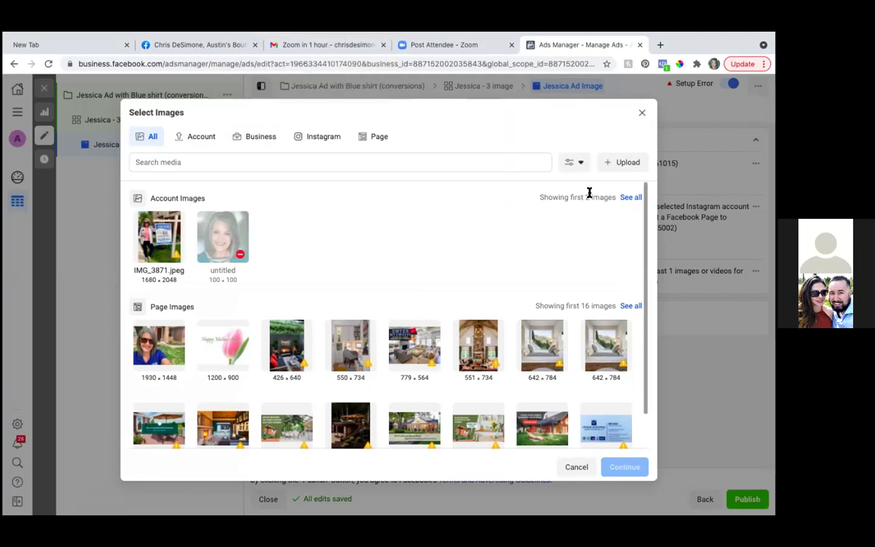
click(621, 162)
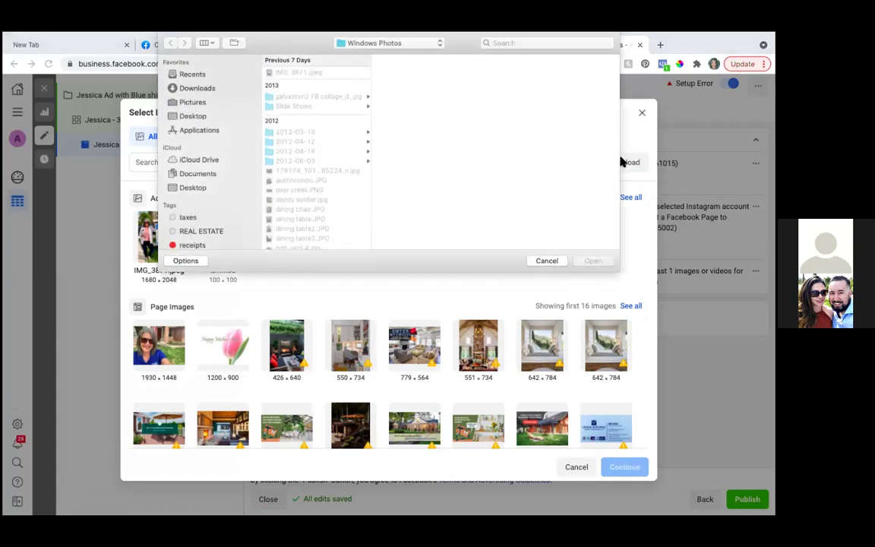
click(596, 260)
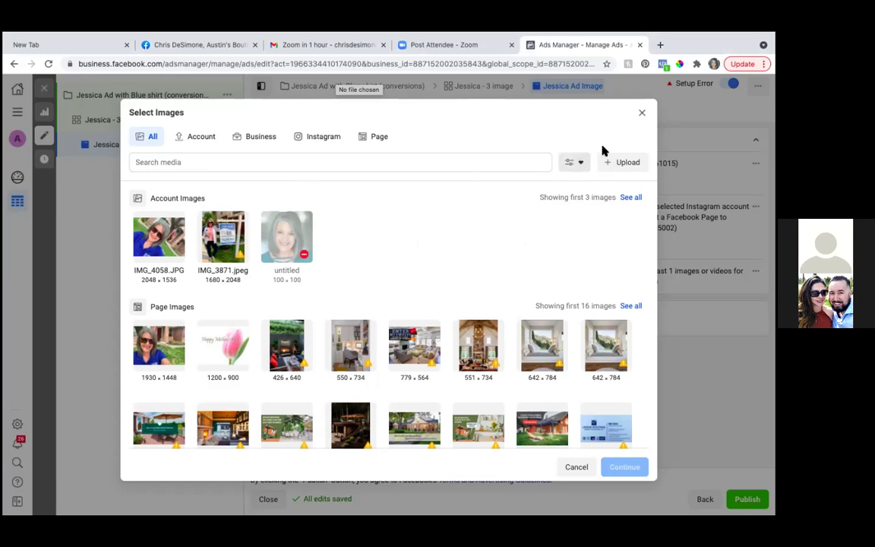
click(621, 163)
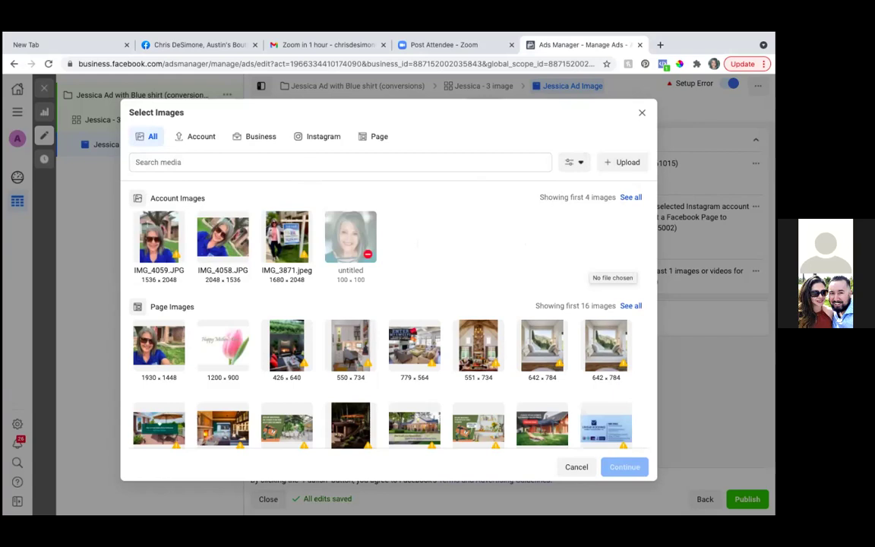
mouse_move(161, 241)
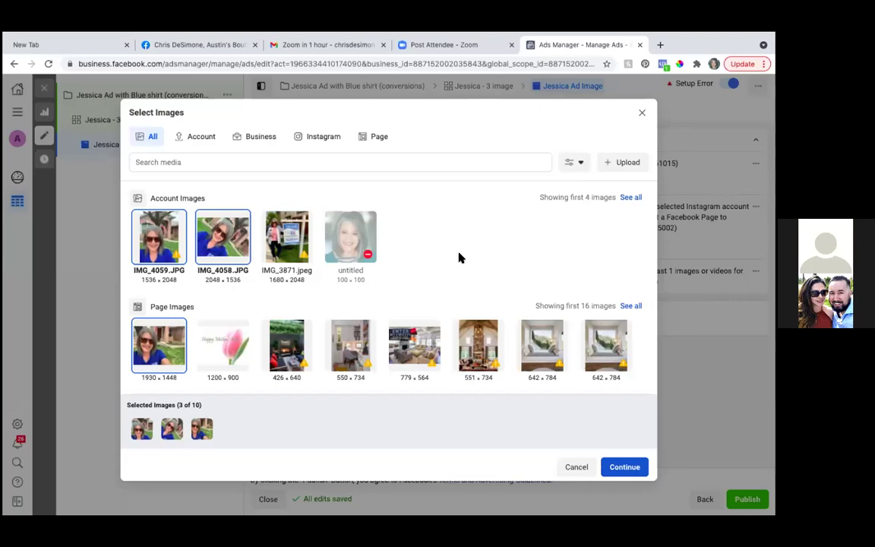
click(624, 468)
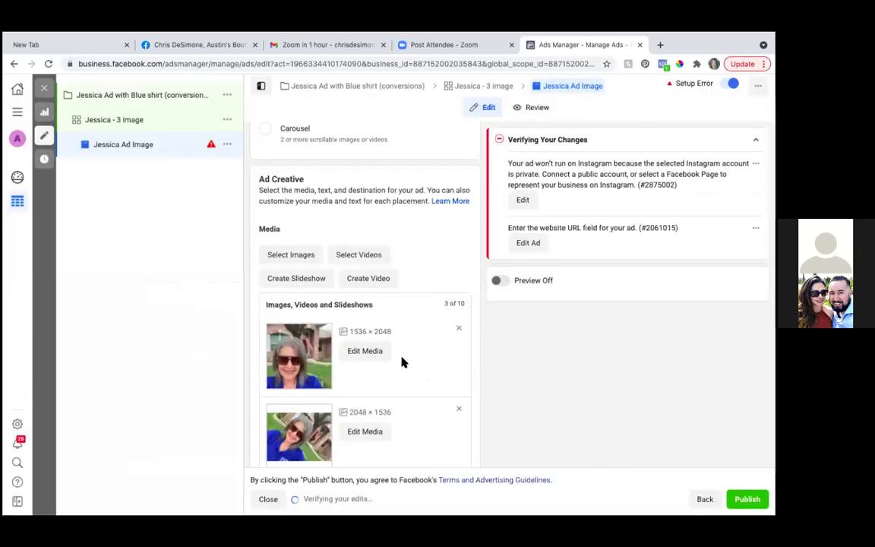
Step: Check the ad's three photos and text fields, then switch to the realtor's Facebook business page
scroll(402, 362, down, 2)
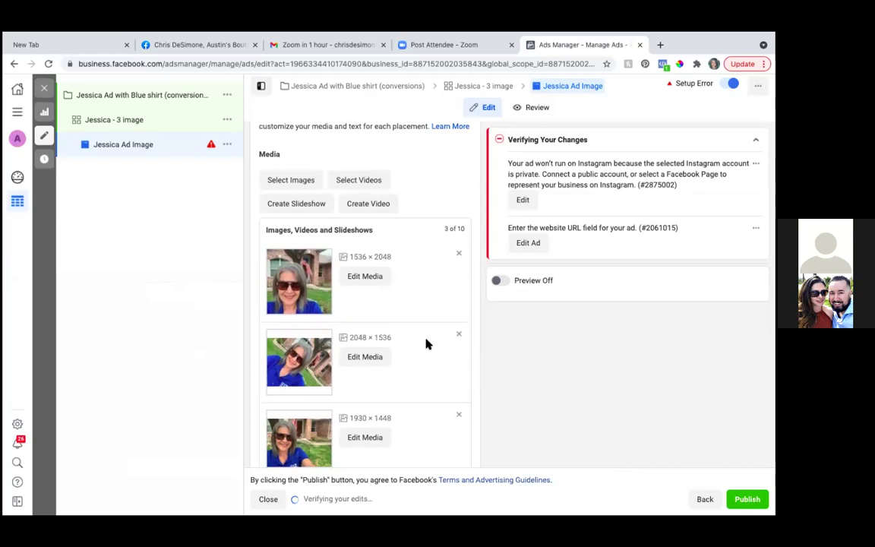
scroll(425, 344, down, 3)
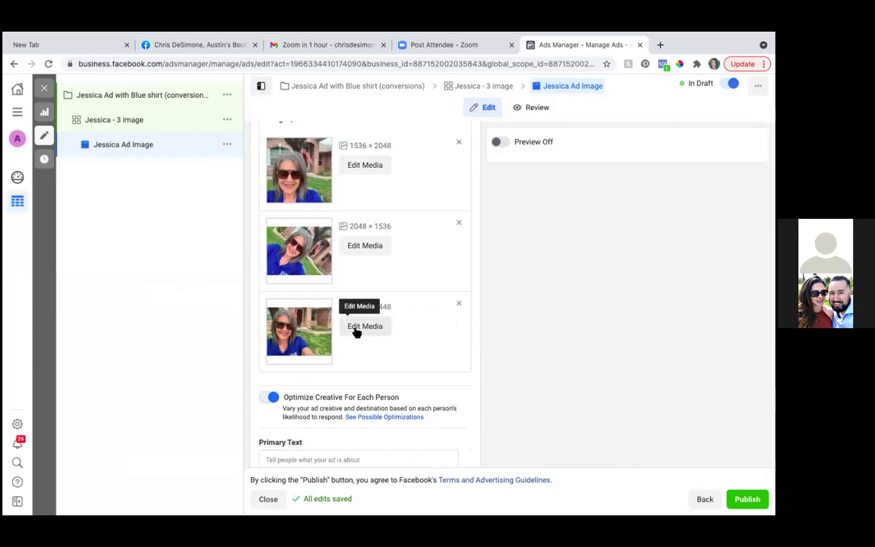
scroll(355, 332, down, 3)
scroll(355, 332, up, 3)
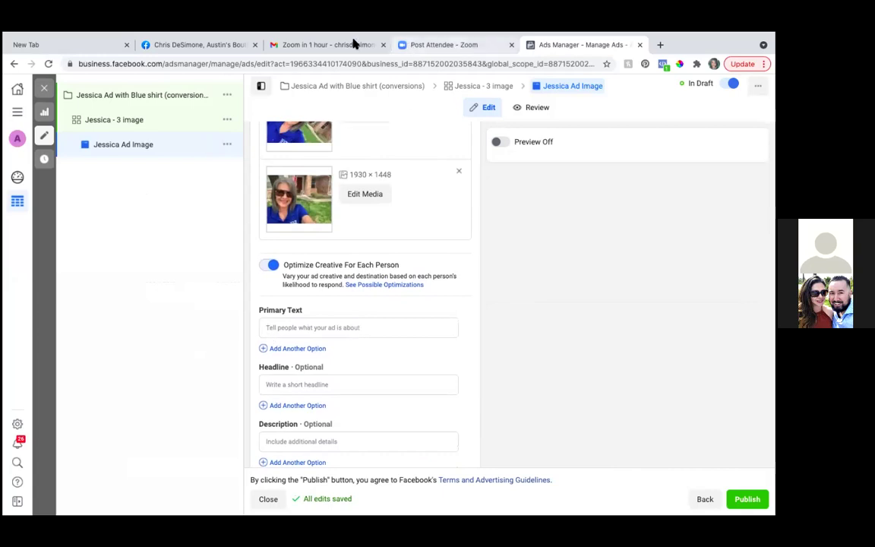
click(221, 46)
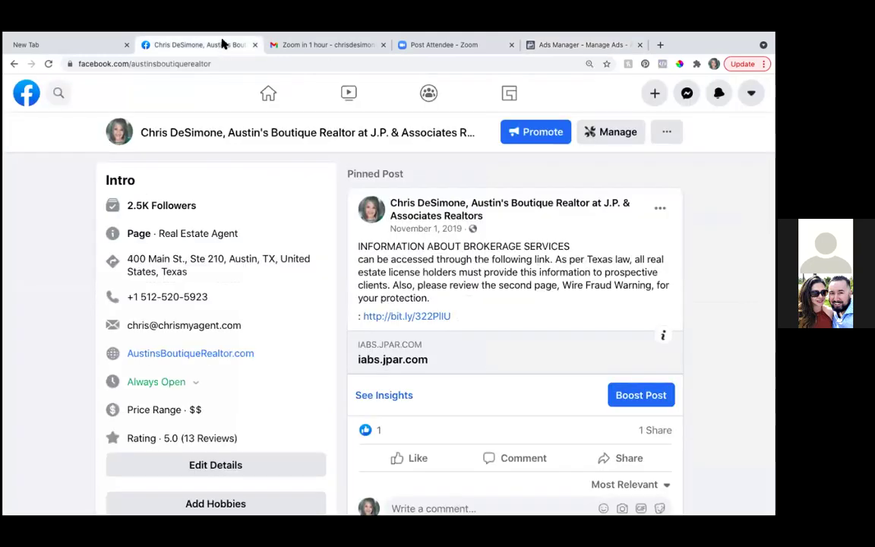
Step: Copy the latest post's full text, from 'Hi Guys,' to 'selling your home!', then return to Ads Manager
scroll(596, 298, down, 5)
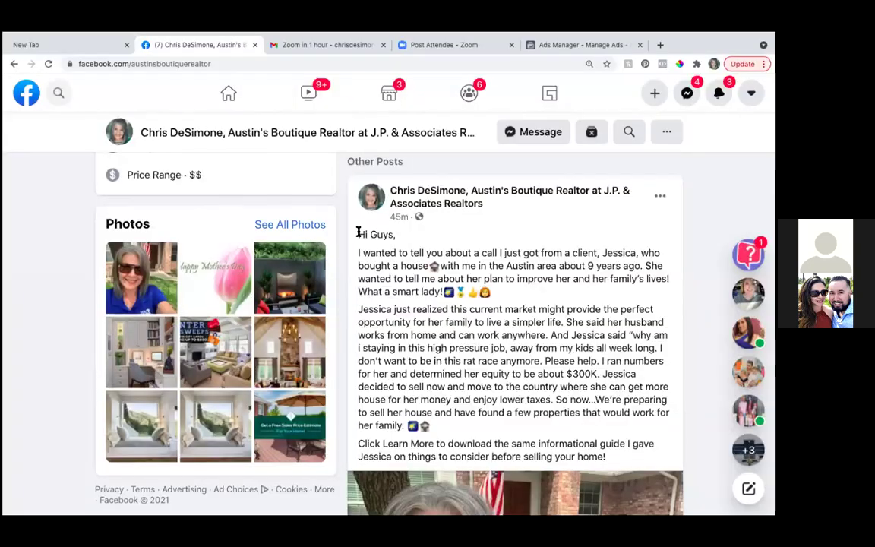
drag(359, 232, 630, 461)
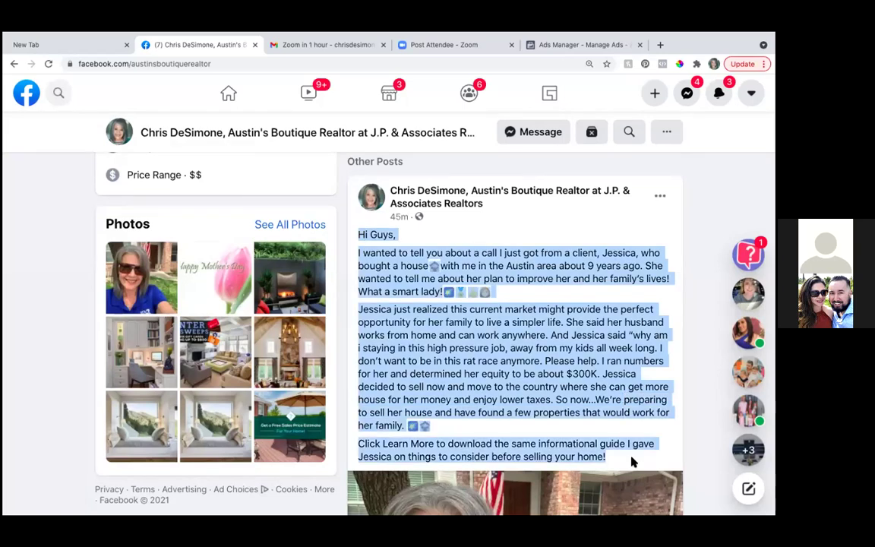
click(539, 46)
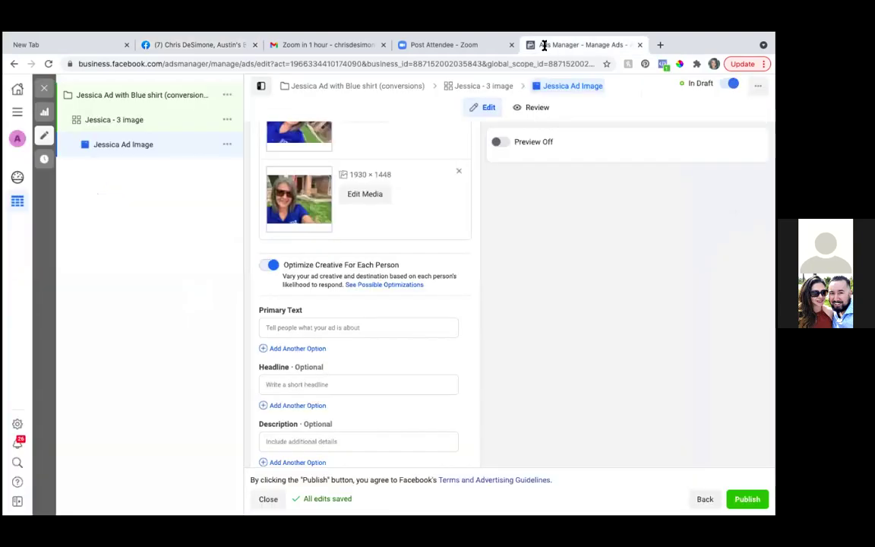
Step: Paste the client story as Primary Text, with the 'Click Learn More' sentence on its own line
click(264, 328)
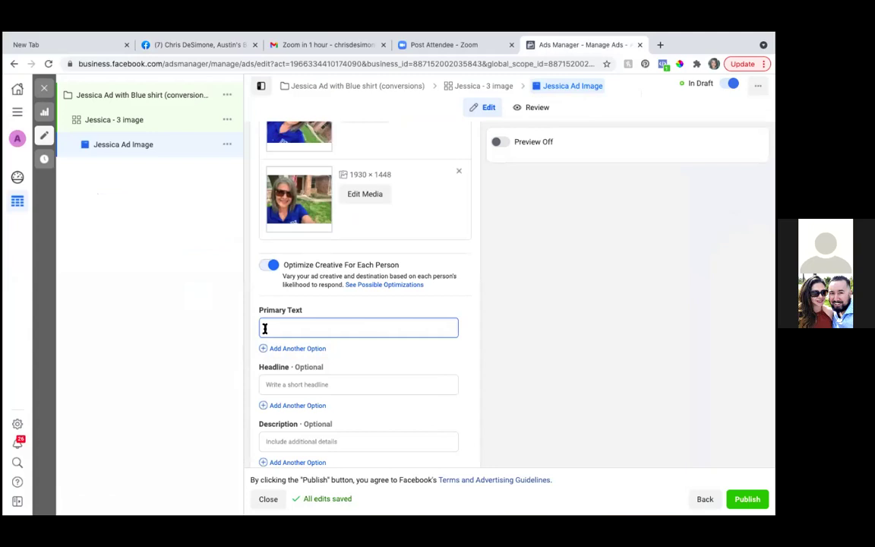
key(ctrl+v)
scroll(365, 363, down, 1)
scroll(366, 365, down, 5)
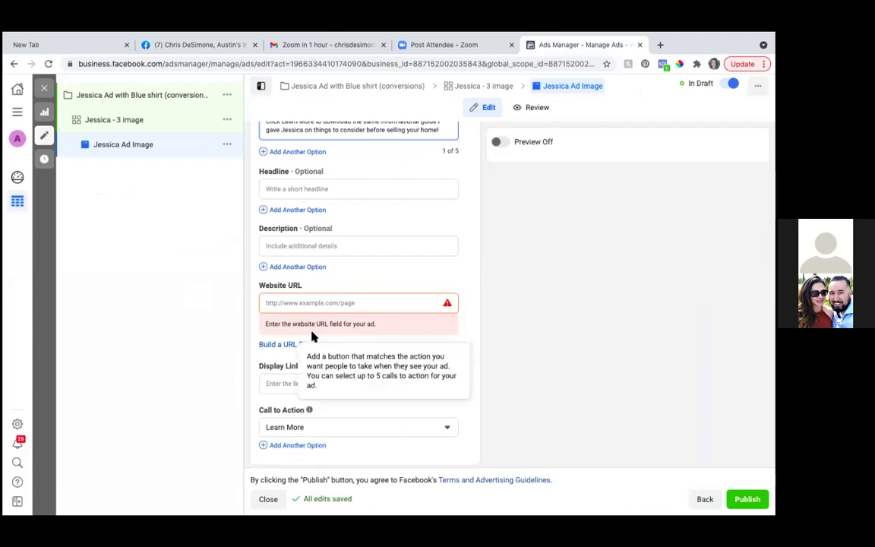
scroll(350, 168, up, 1)
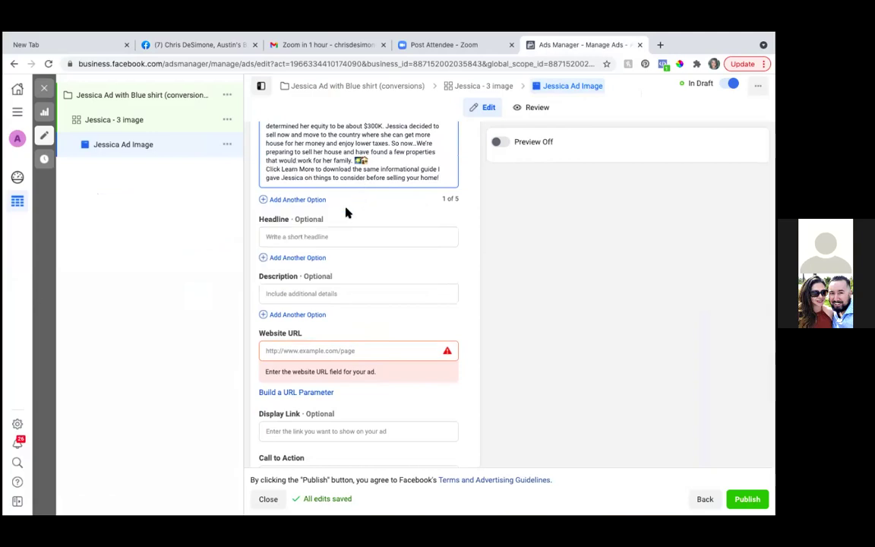
drag(265, 170, 334, 182)
key(ctrl+c)
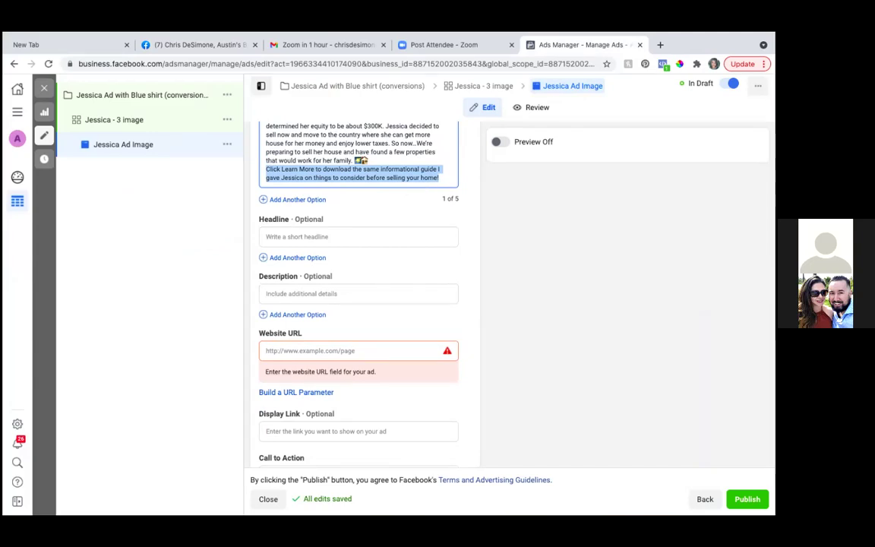
text(Click)
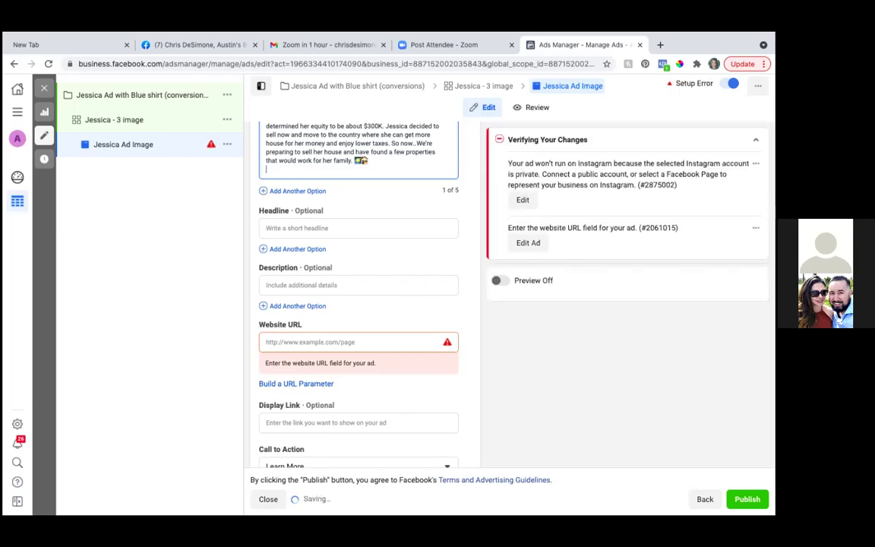
key(ctrl+v)
scroll(378, 322, down, 5)
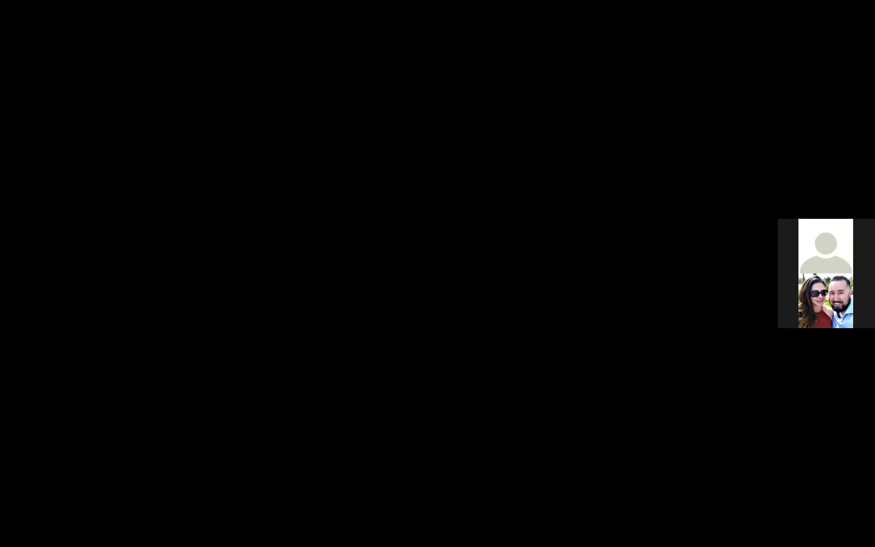
Step: Set the headline to 'Click Learn More to Get Your Free Seller's Guide'
click(347, 357)
text(Click Lea)
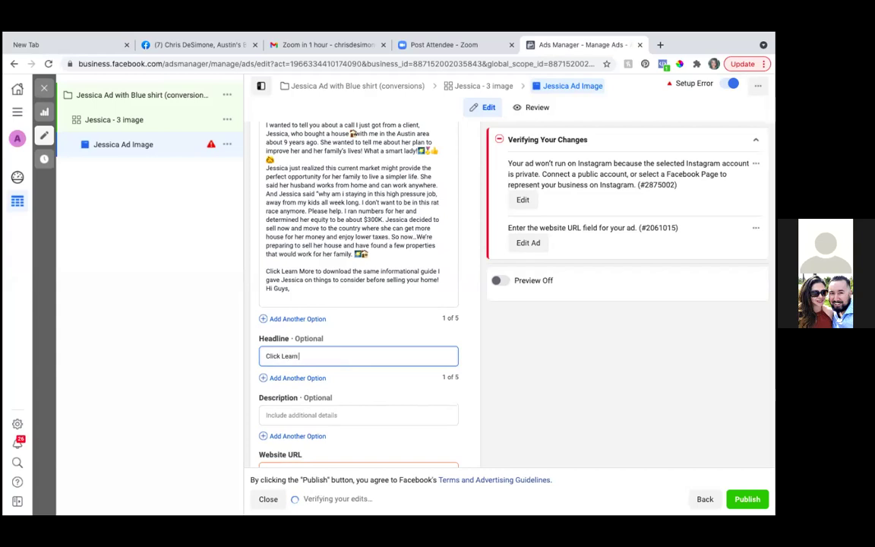
text(rn More to Get My)
key(BackSpace)
key(BackSpace)
key(BackSpace)
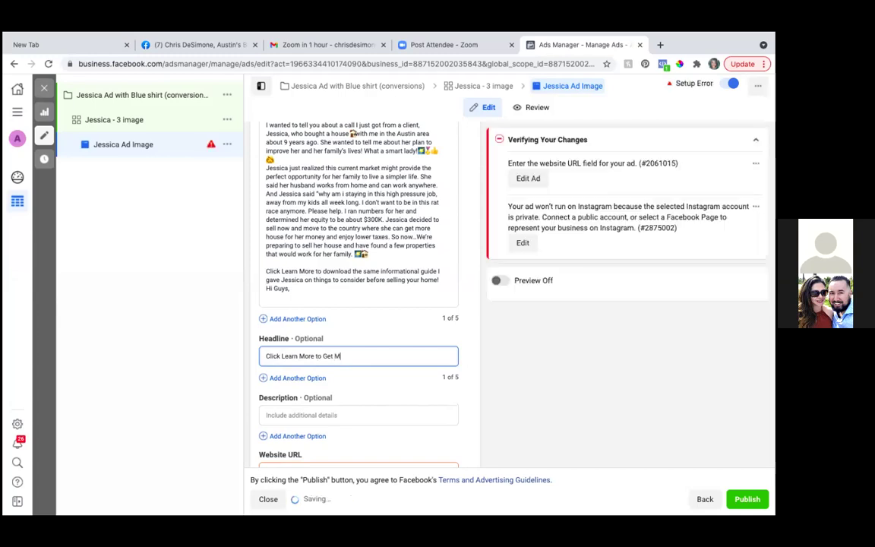
text(Your)
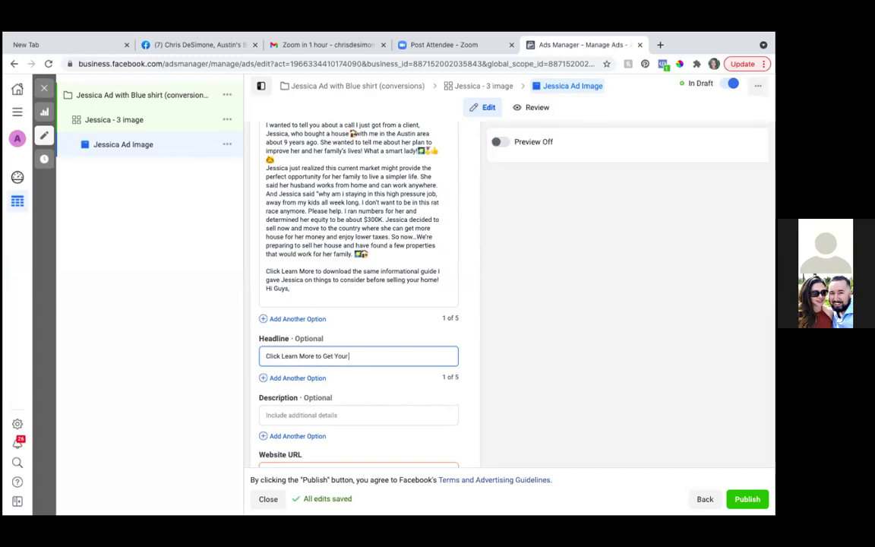
text( Free Seller's Guide)
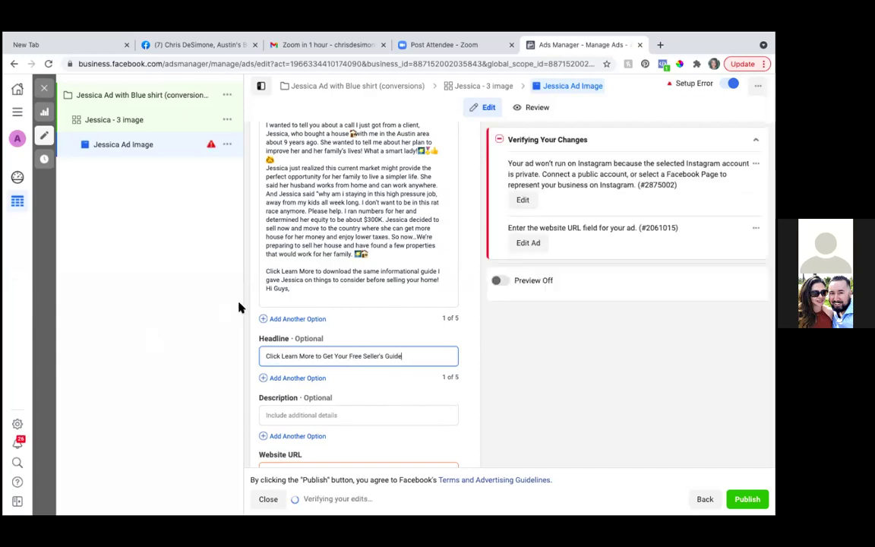
Step: Delete the stray 'Hi Guys' at the end of the primary text and add an empty second primary-text option
click(290, 288)
key(BackSpace)
key(BackSpace)
key(BackSpace)
key(BackSpace)
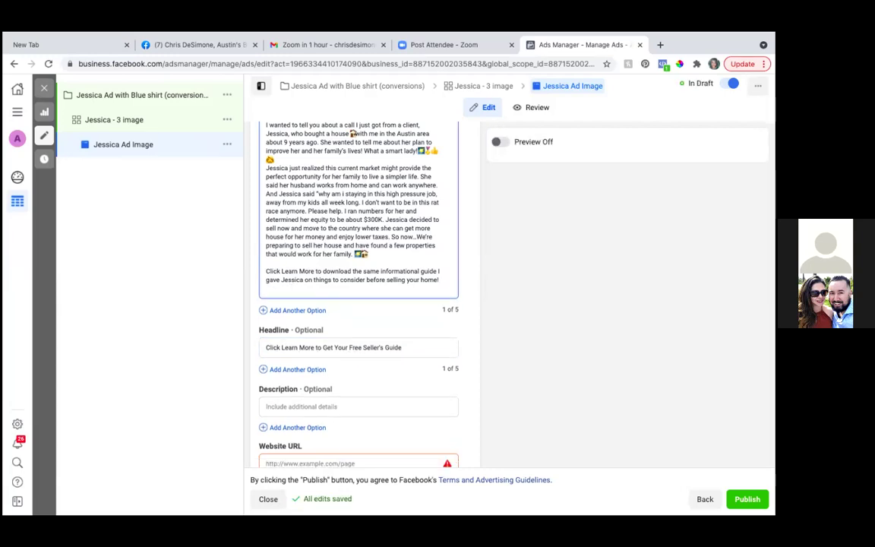
scroll(319, 220, up, 1)
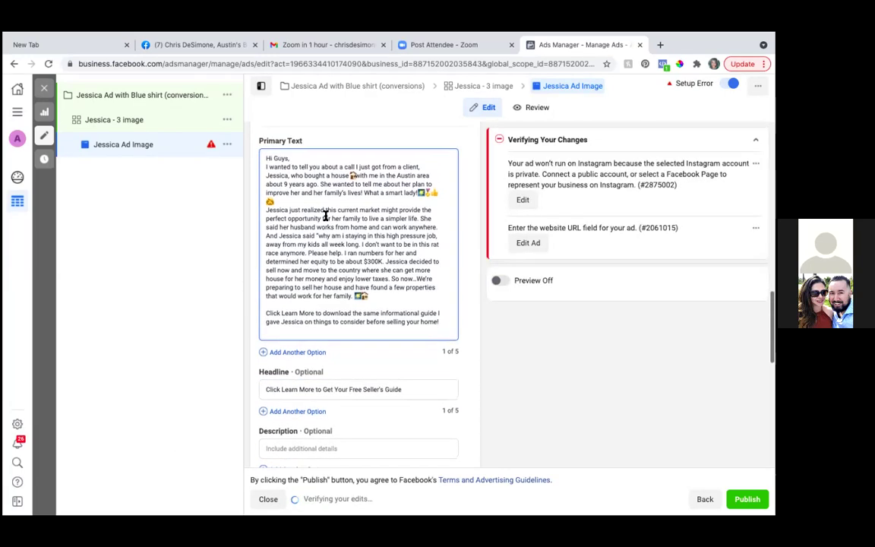
scroll(325, 217, down, 1)
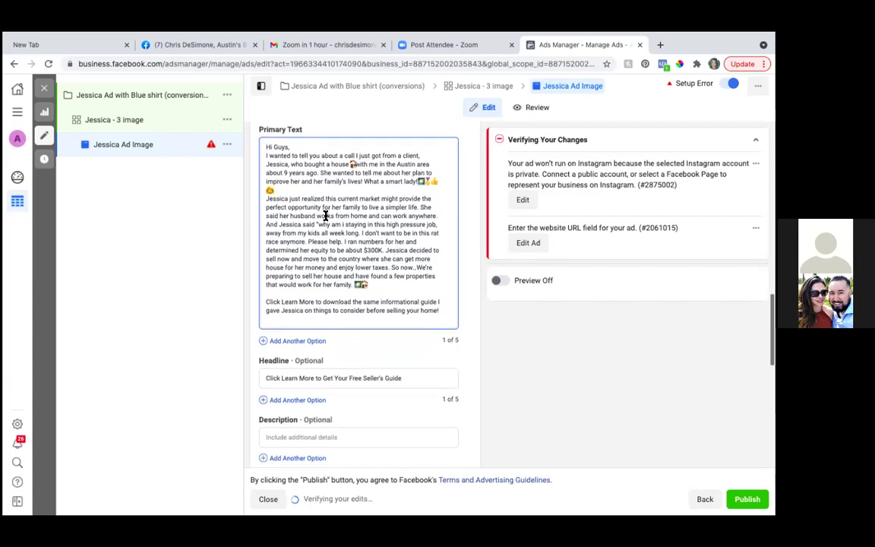
scroll(325, 217, down, 2)
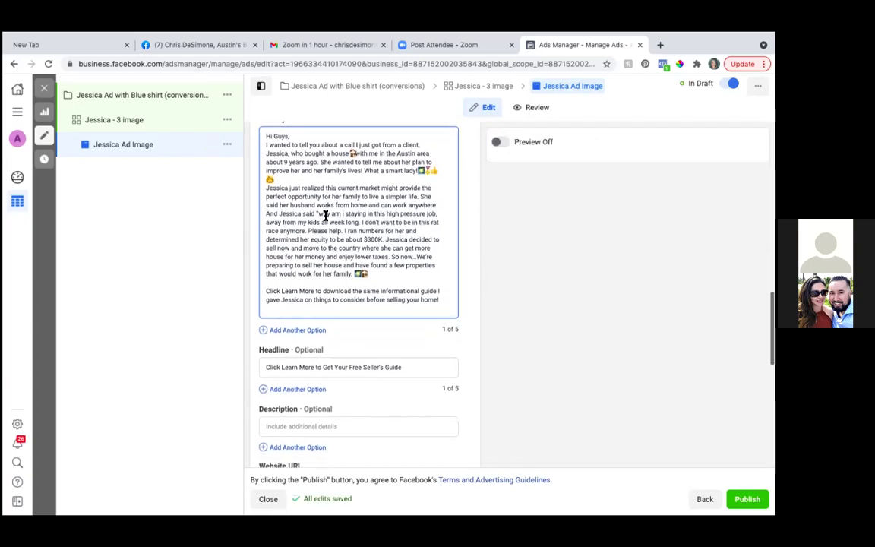
scroll(326, 219, down, 3)
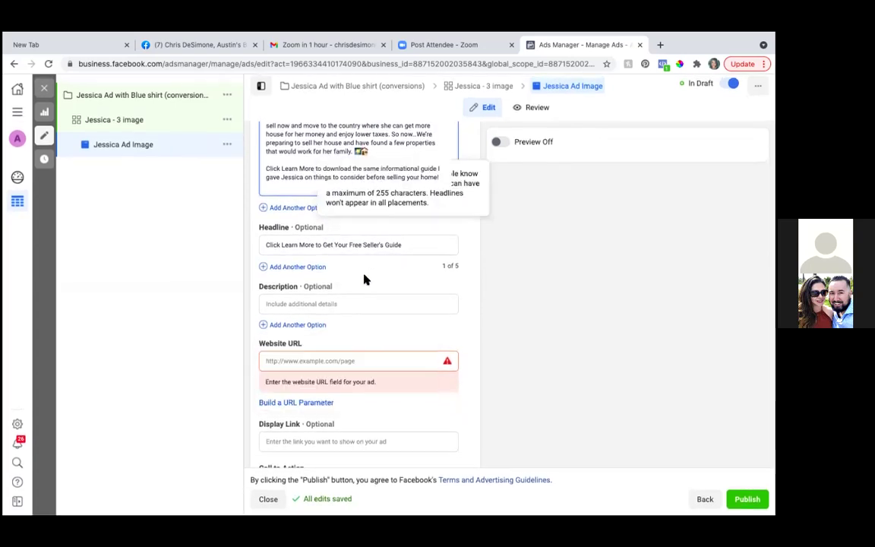
scroll(364, 280, down, 1)
scroll(364, 279, down, 1)
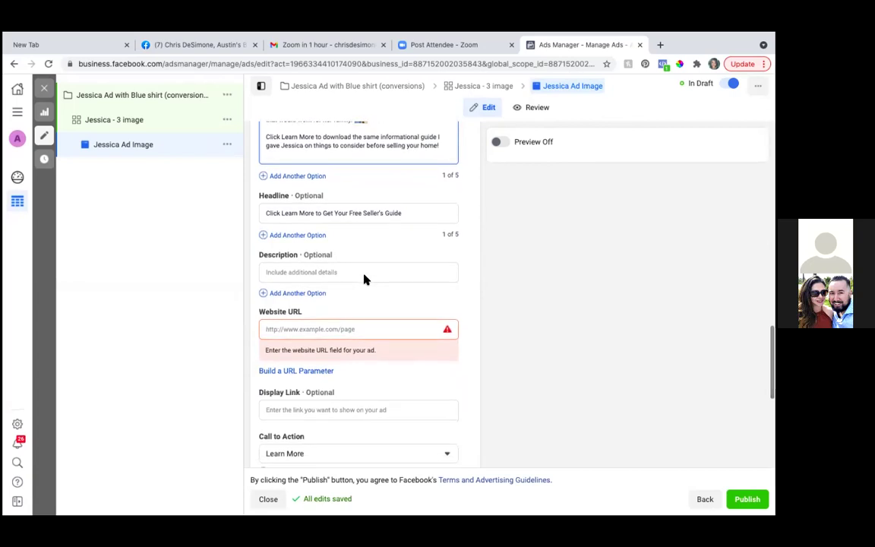
scroll(364, 280, up, 5)
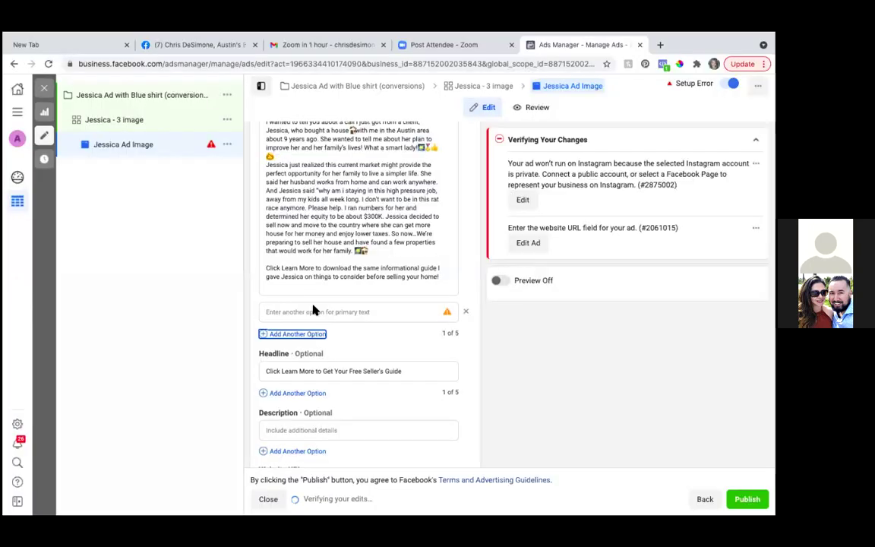
Step: Paste the full primary text into the empty second primary-text option
click(272, 311)
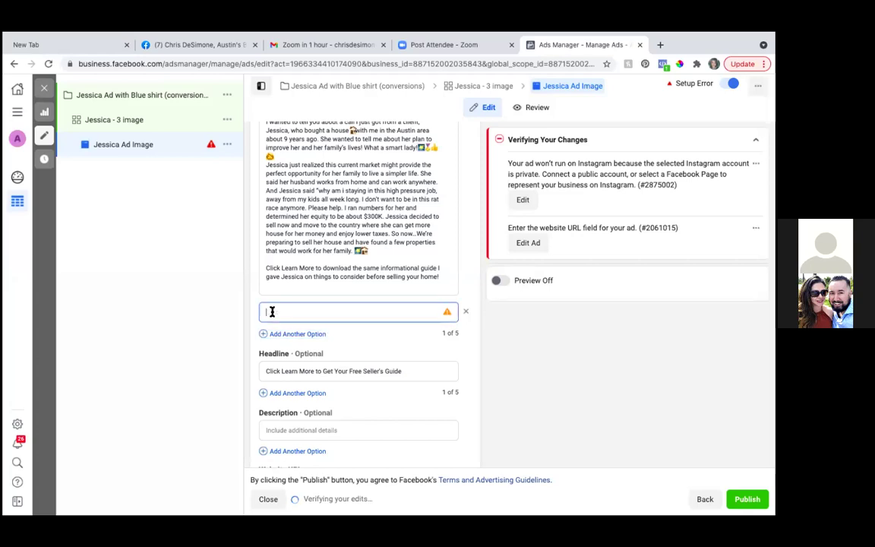
key(ctrl+v)
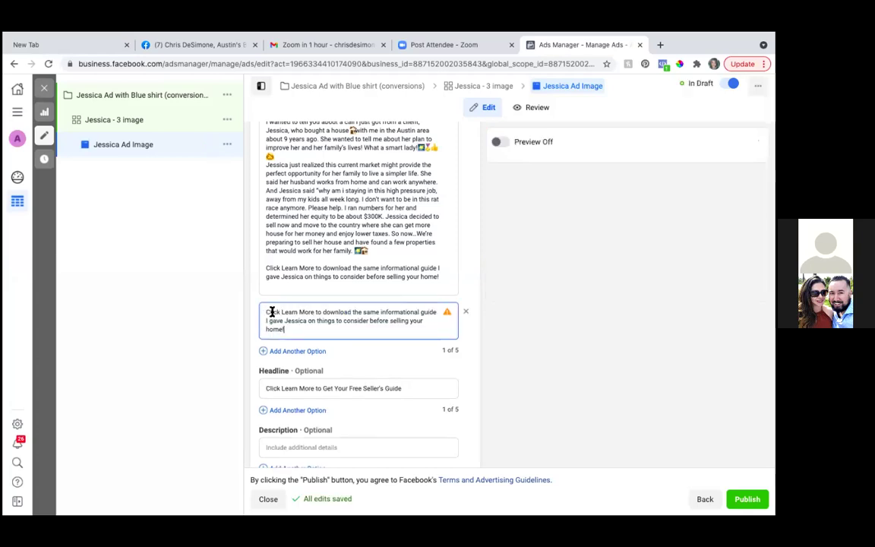
scroll(347, 312, down, 1)
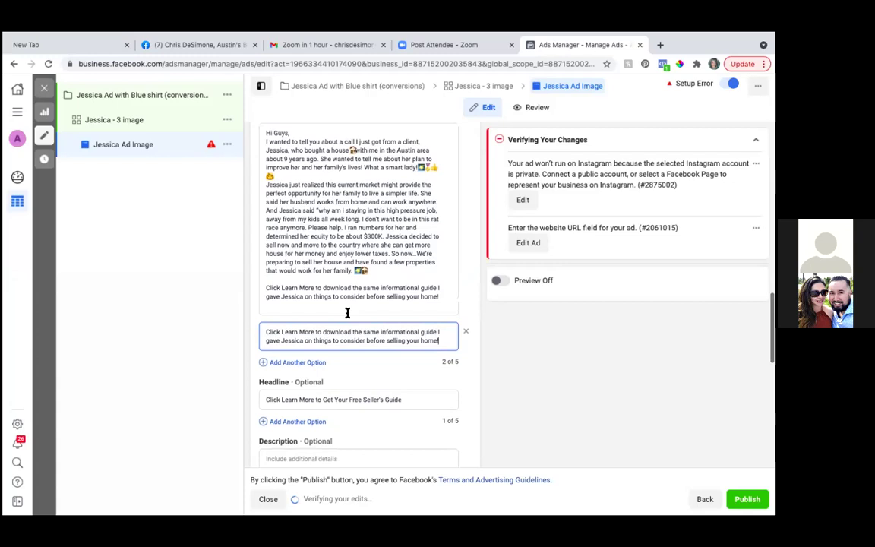
key(BackSpace)
key(BackSpace)
key(BackSpace)
key(BackSpace)
key(BackSpace)
key(BackSpace)
key(BackSpace)
key(BackSpace)
key(BackSpace)
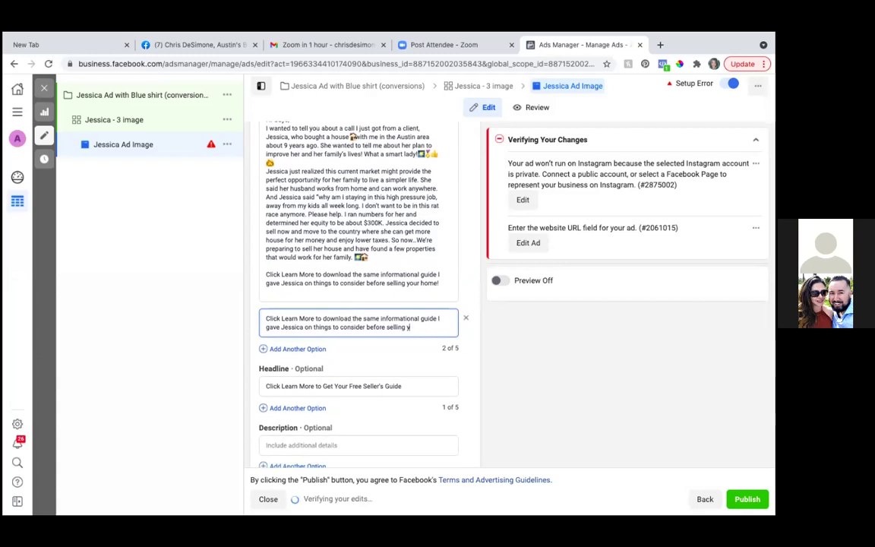
key(BackSpace)
key(BackSpace)
key(BackSpace)
key(BackSpace)
key(BackSpace)
key(BackSpace)
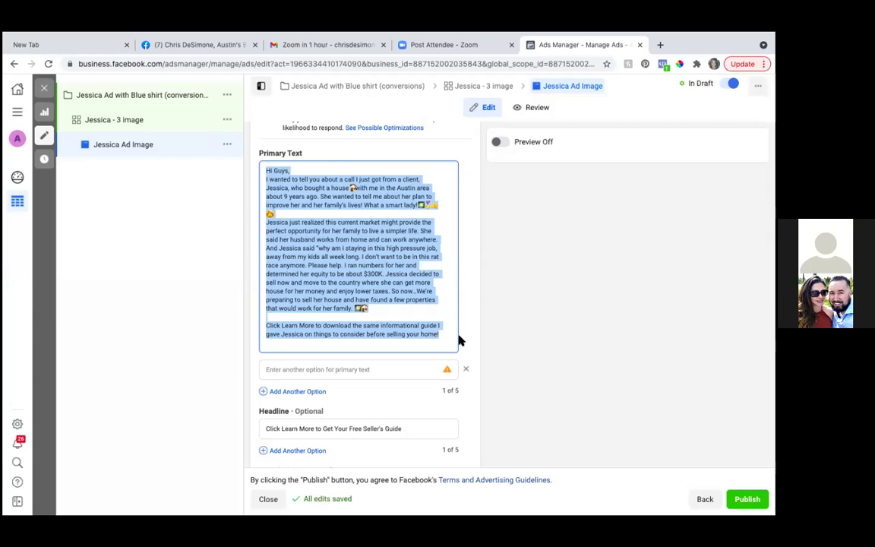
click(385, 367)
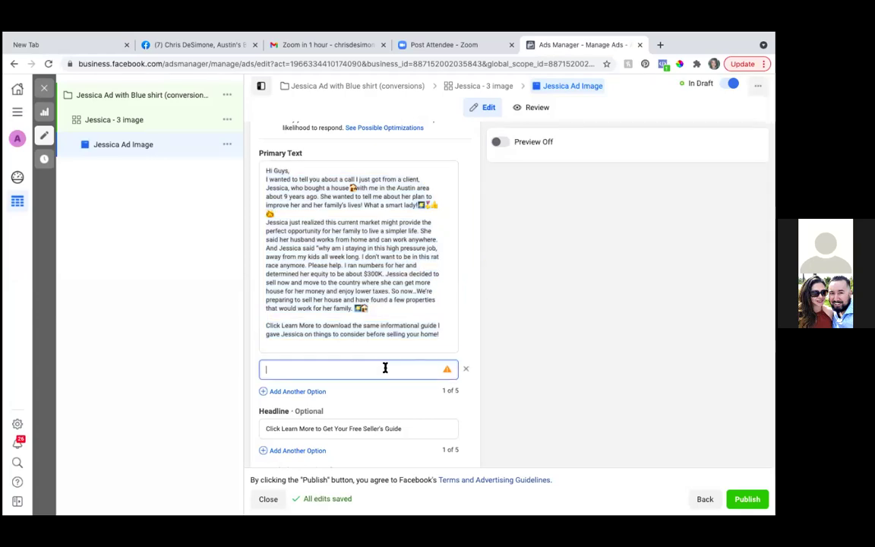
key(ctrl+v)
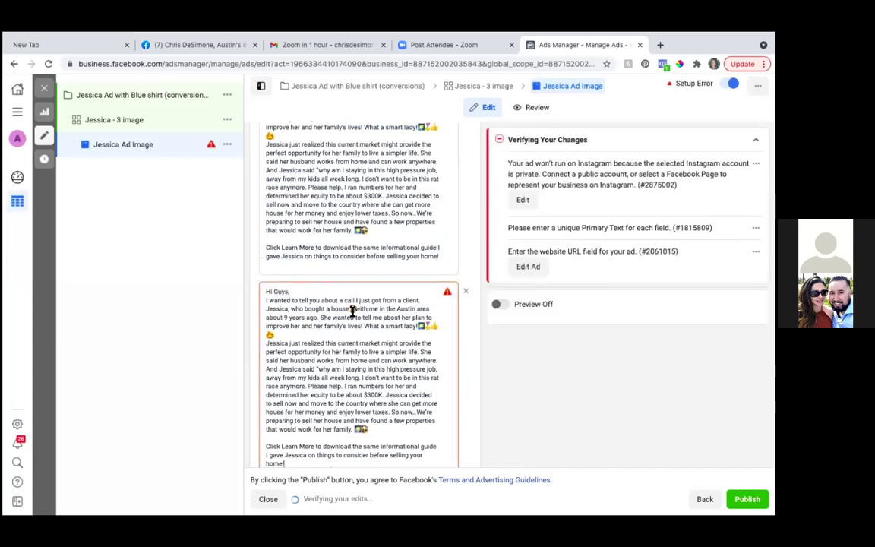
scroll(320, 325, down, 3)
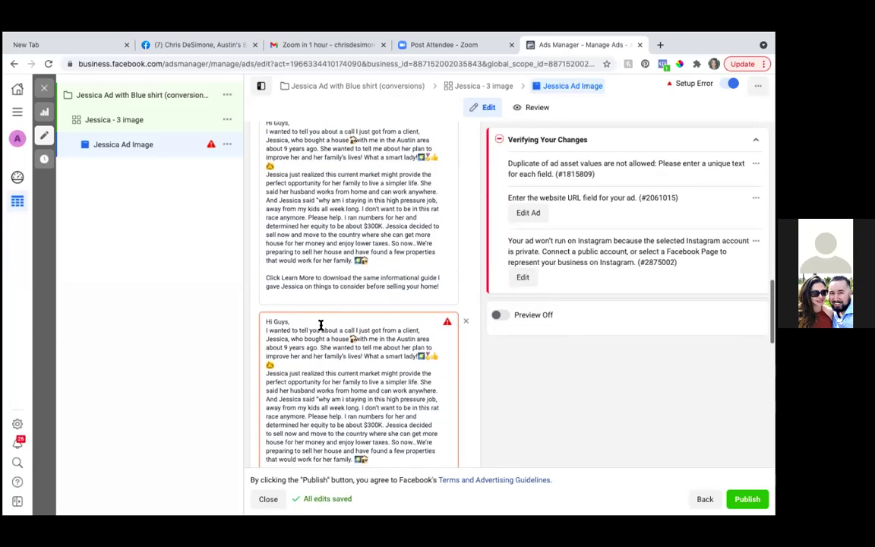
Step: Change the second option's greeting to 'Hi Everyone,' and delete its closing Learn More sentence
mouse_move(447, 242)
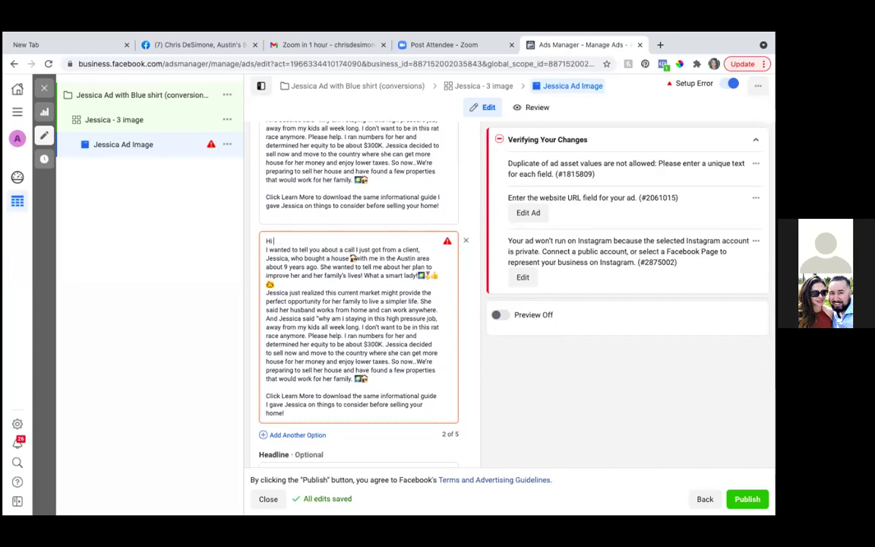
text(Everyon)
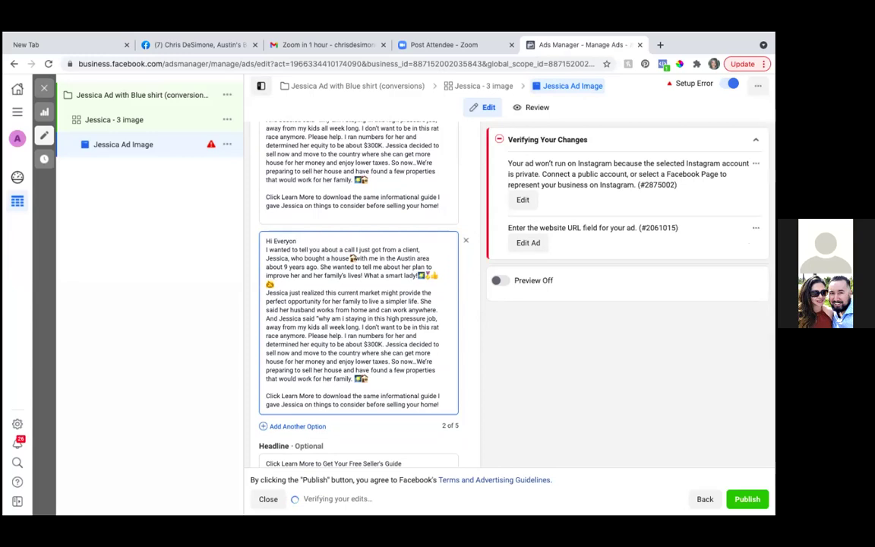
text(e,)
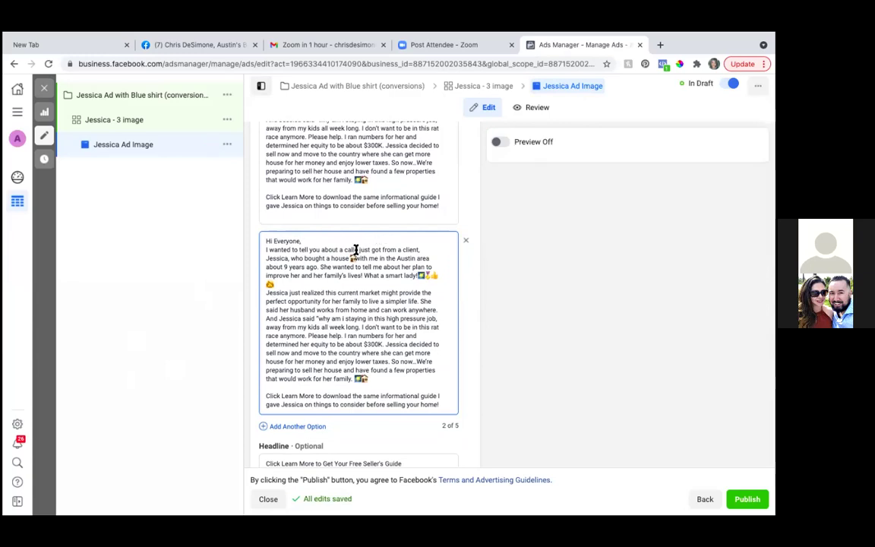
key(Return)
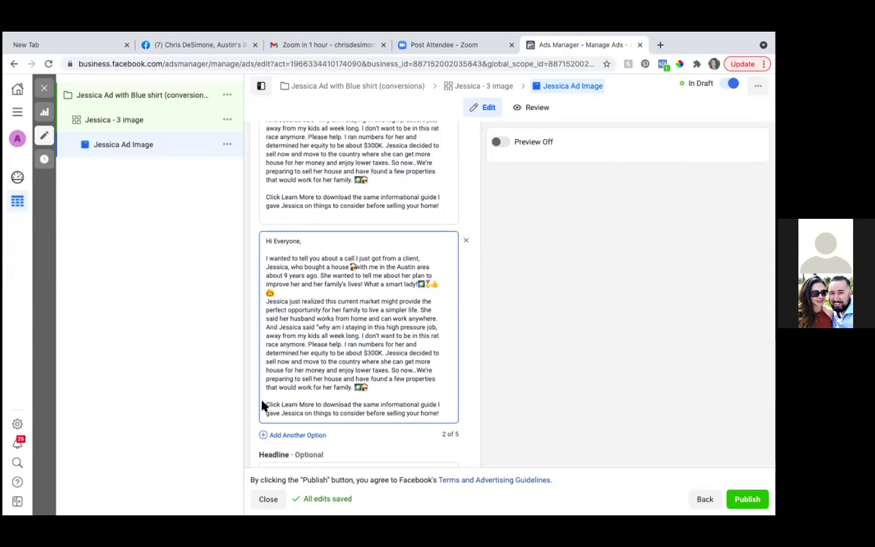
triple_click(384, 416)
drag(405, 413, 265, 407)
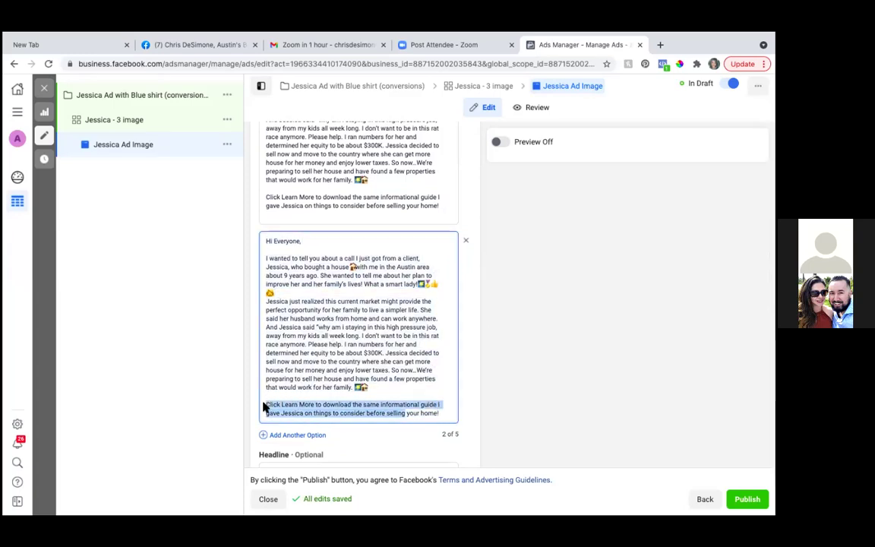
key(BackSpace)
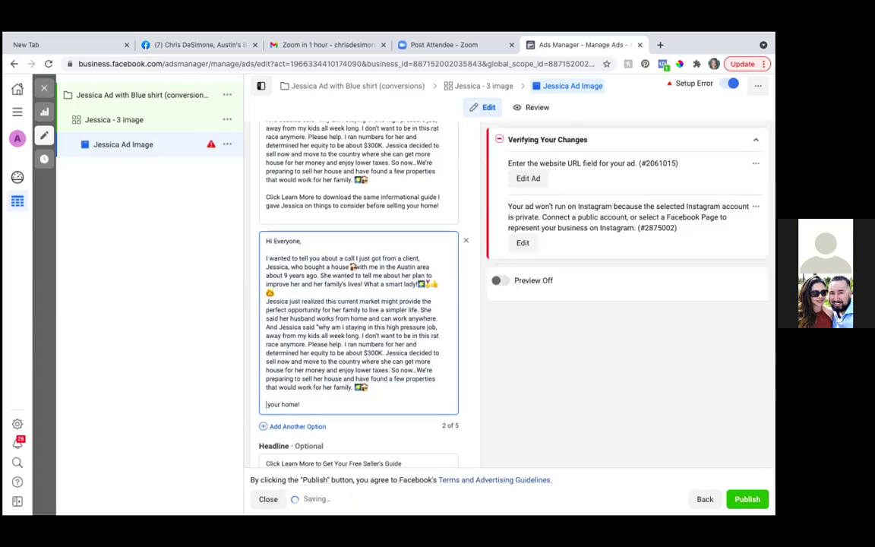
key(Delete)
key(Delete)
key(Delete)
key(Delete)
key(Delete)
key(Delete)
key(Delete)
key(Delete)
key(Delete)
key(Delete)
Step: Remove the empty trailing lines from the second option and add a second headline option
scroll(380, 365, down, 2)
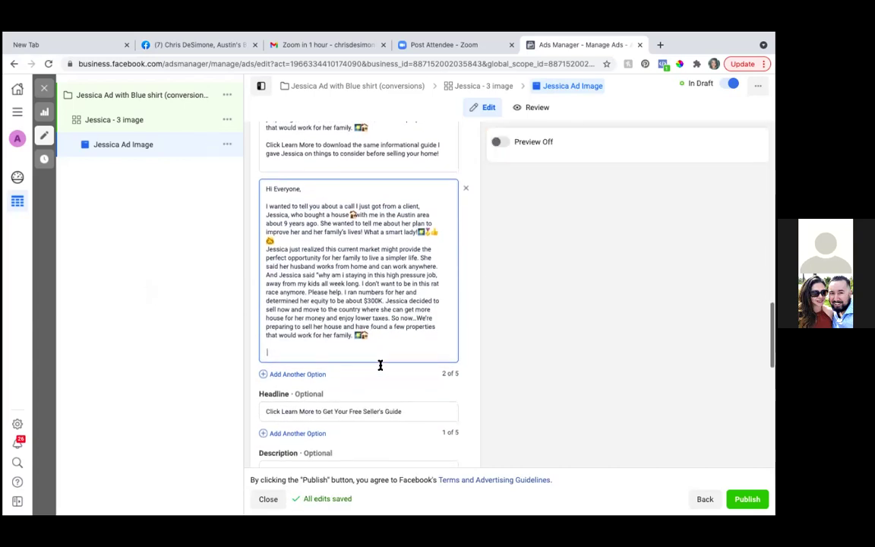
scroll(380, 366, down, 1)
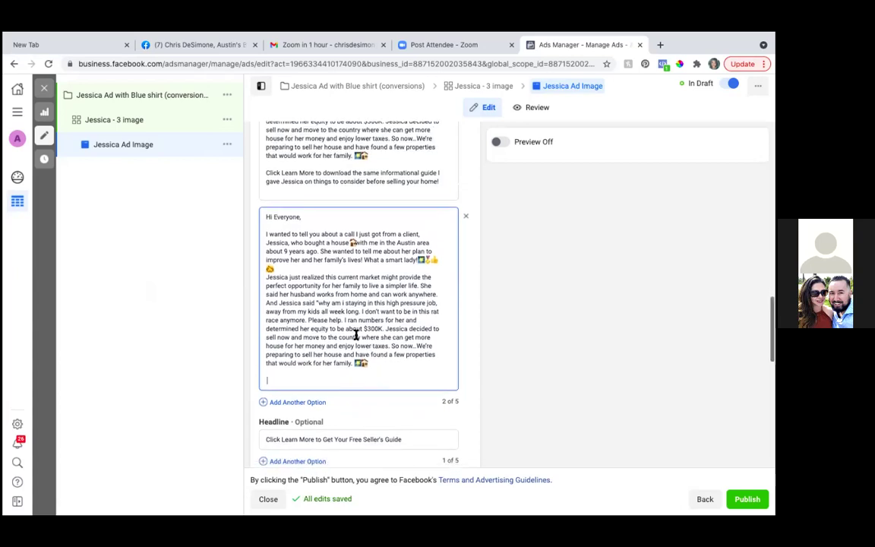
key(BackSpace)
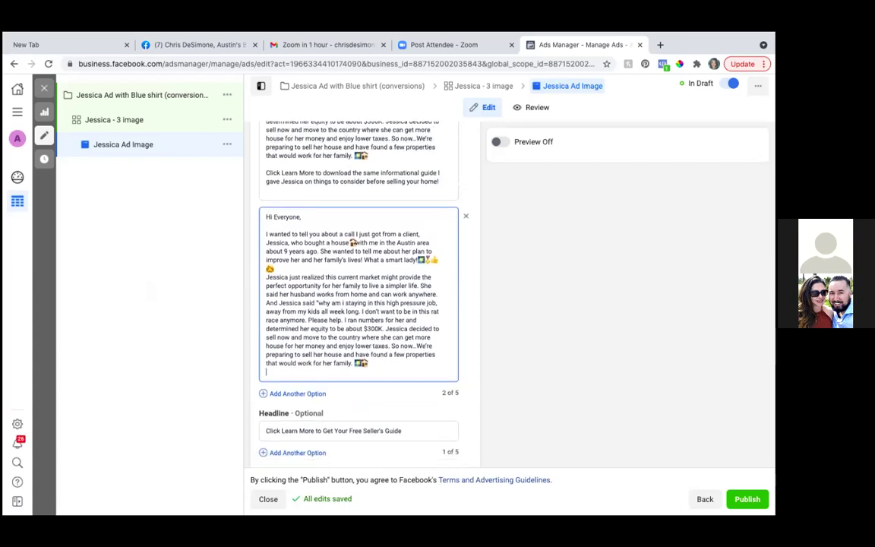
key(BackSpace)
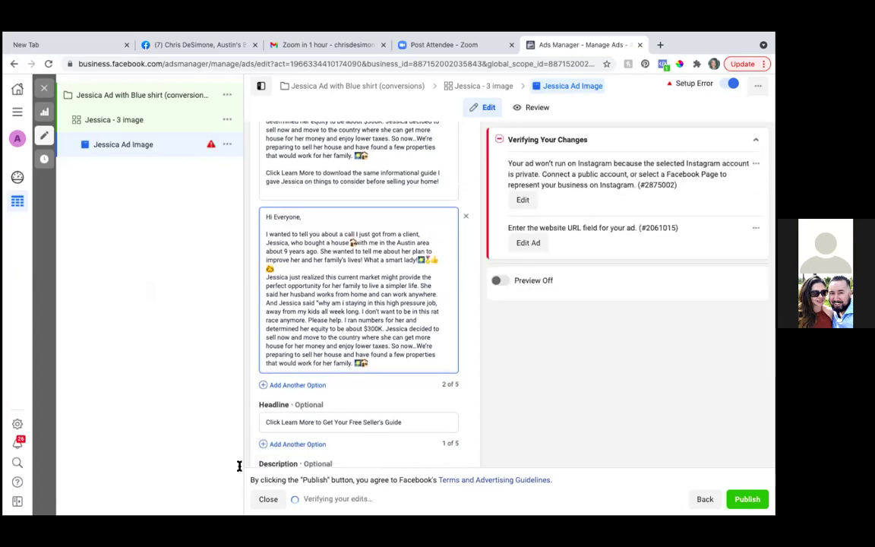
scroll(375, 356, down, 2)
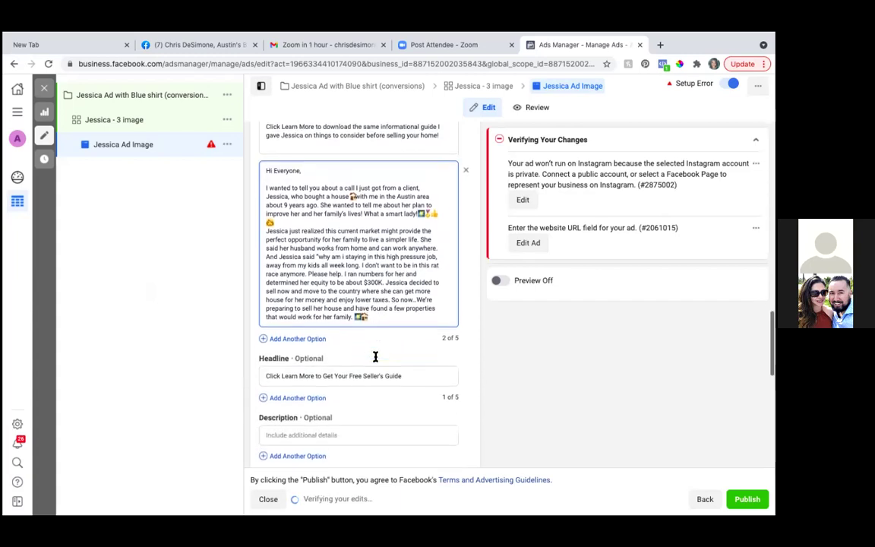
scroll(375, 356, down, 2)
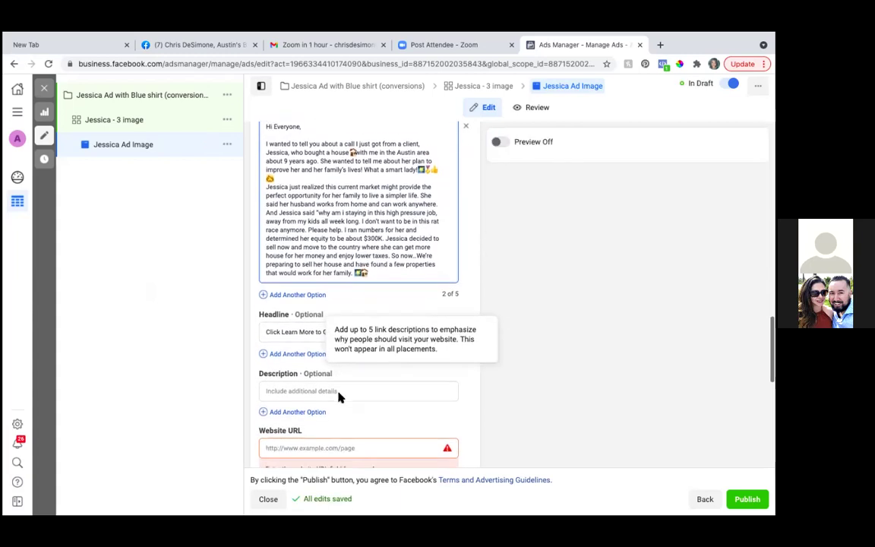
scroll(339, 395, down, 1)
click(300, 344)
Step: Enter 'Let Me Help You Make Your Dreams Come True' as the second headline option
click(282, 347)
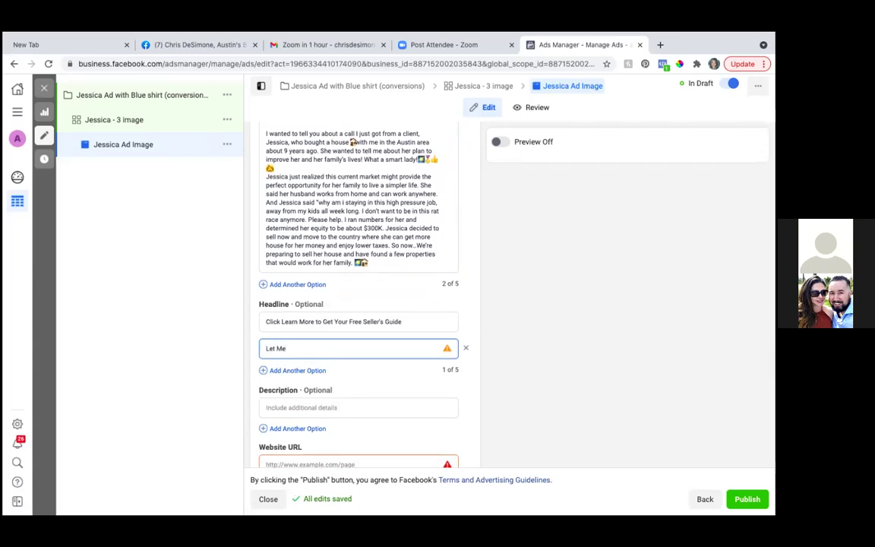
text(Help yo)
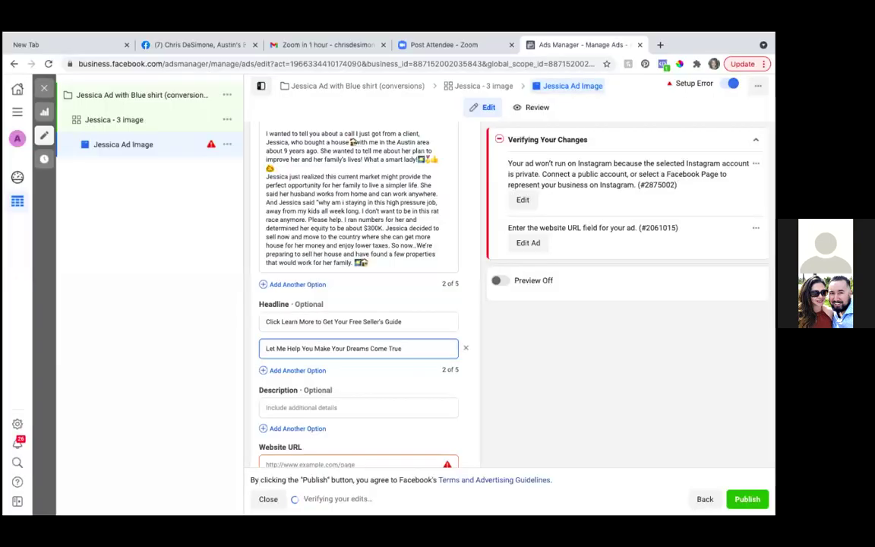
text(, Cl)
key(BackSpace)
key(BackSpace)
key(BackSpace)
key(BackSpace)
key(BackSpace)
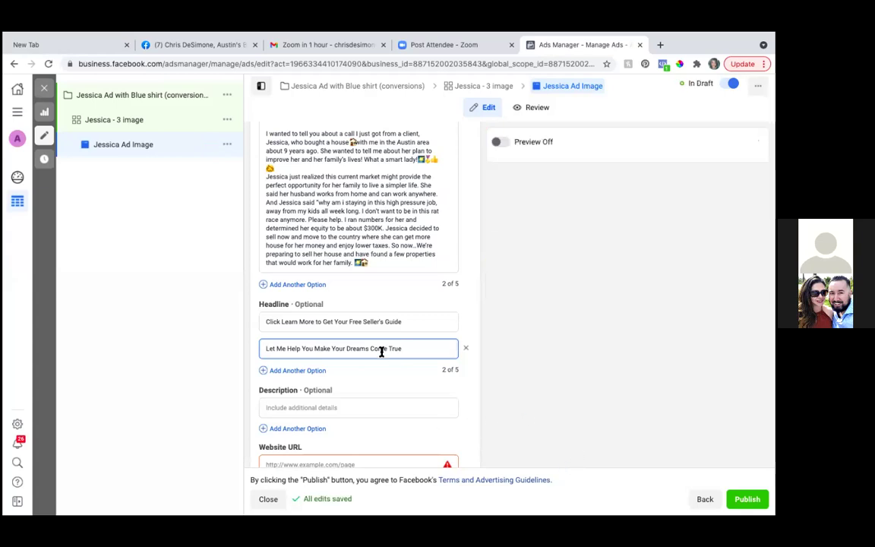
Step: Review the ad's three images, primary texts and headlines, then open a new Chrome tab
scroll(381, 350, down, 1)
scroll(381, 350, down, 3)
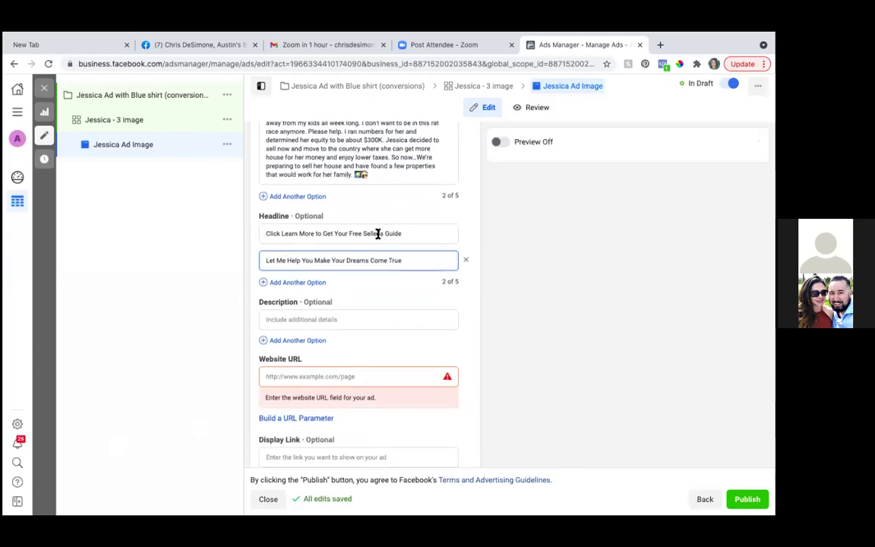
scroll(381, 258, up, 6)
scroll(382, 256, down, 5)
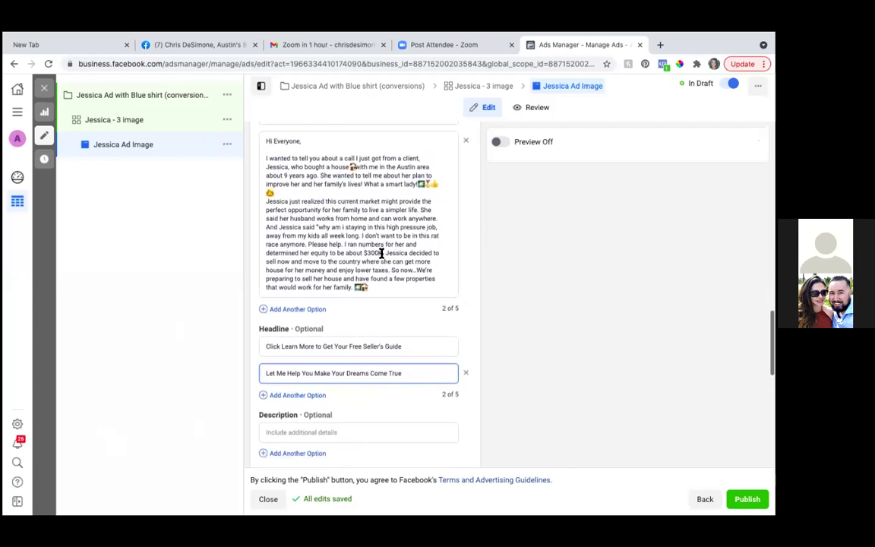
scroll(381, 253, down, 2)
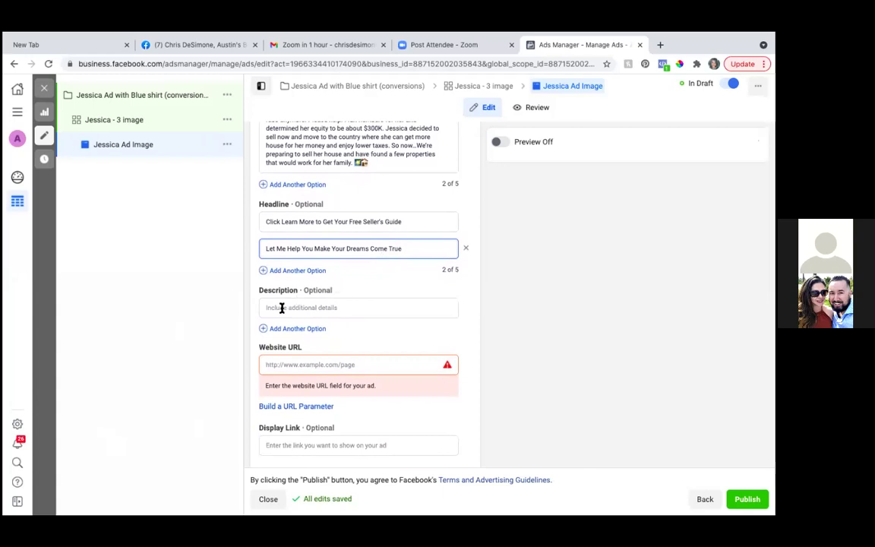
scroll(308, 307, up, 1)
scroll(309, 307, up, 10)
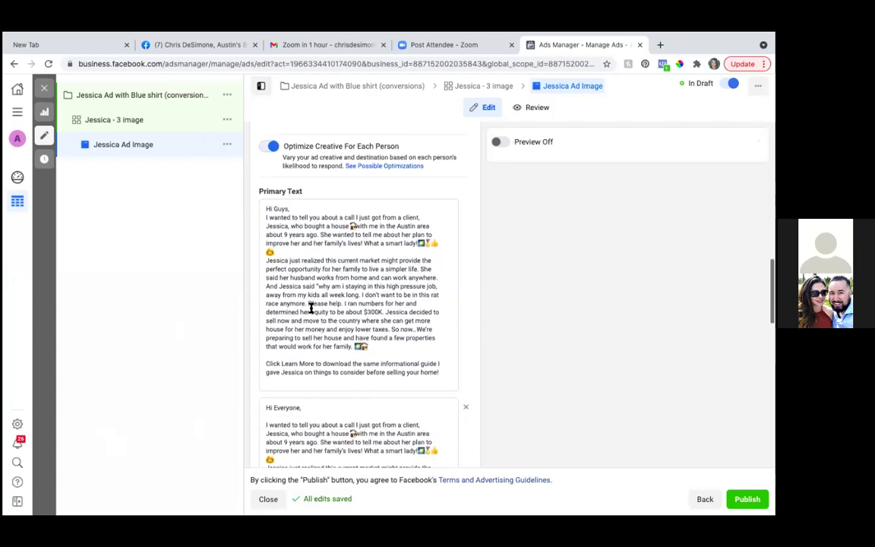
scroll(603, 346, up, 5)
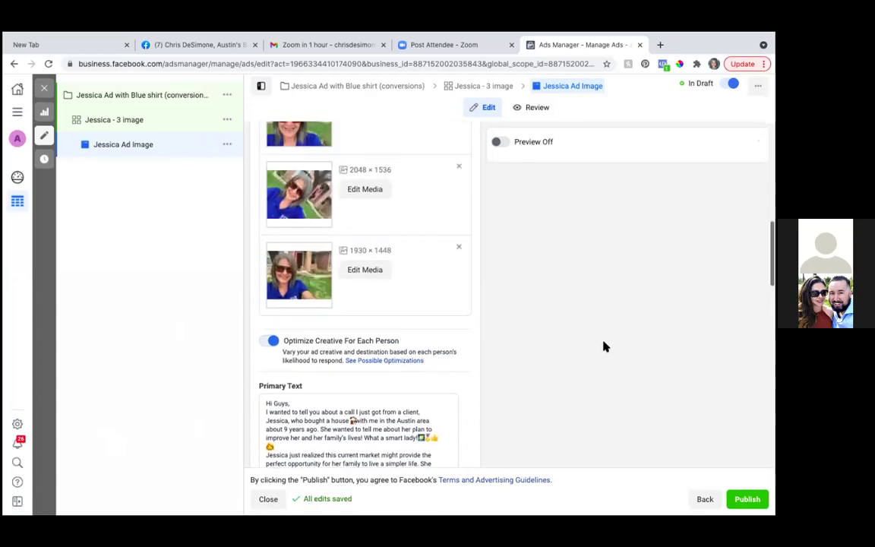
scroll(603, 346, up, 1)
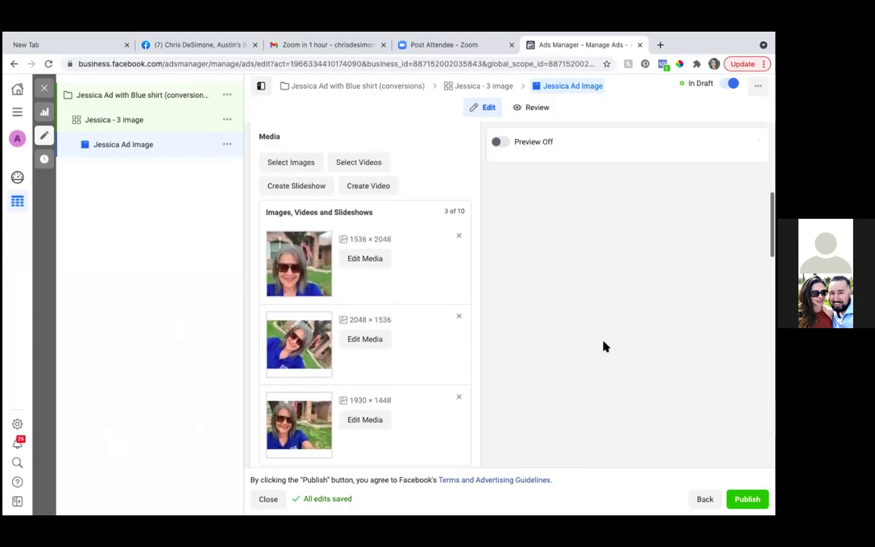
scroll(604, 346, up, 1)
scroll(604, 346, down, 1)
scroll(604, 346, down, 10)
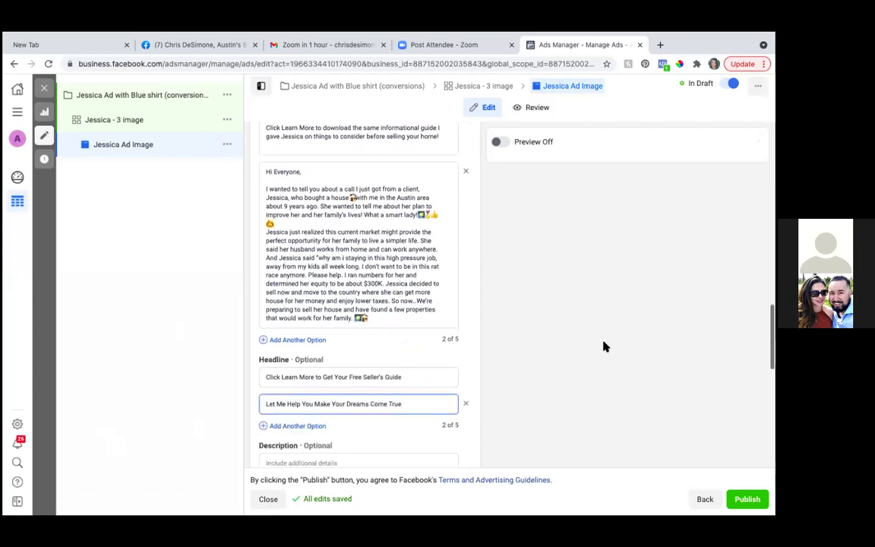
scroll(603, 346, down, 10)
scroll(604, 346, down, 1)
scroll(603, 347, up, 1)
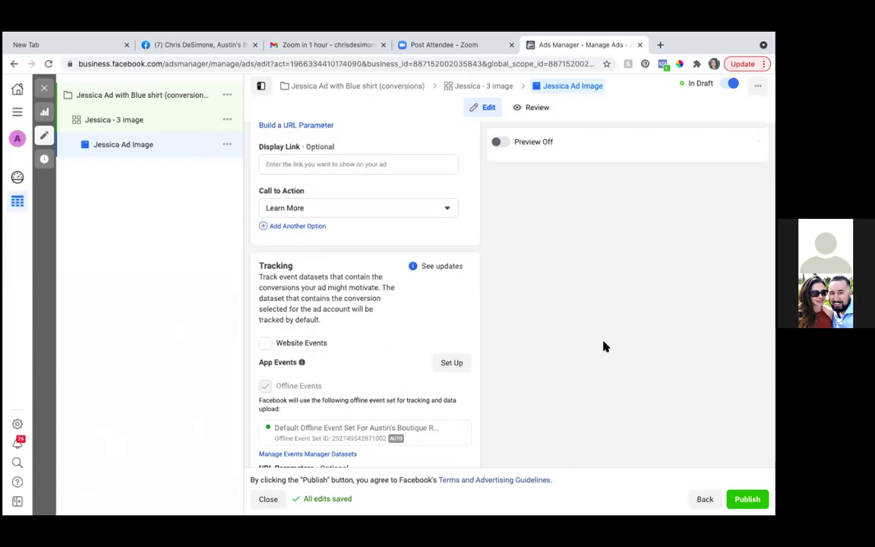
scroll(603, 347, down, 1)
scroll(604, 346, up, 1)
scroll(603, 346, up, 1)
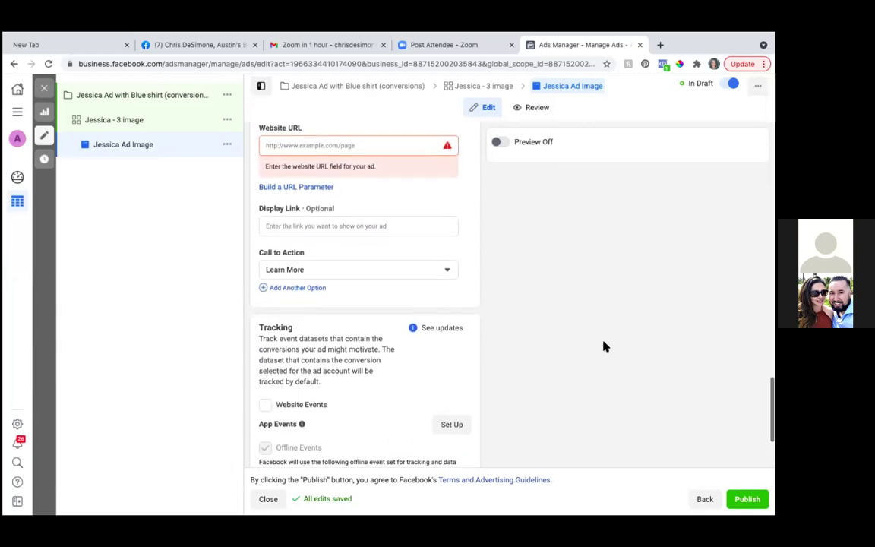
scroll(604, 346, down, 3)
scroll(604, 346, down, 1)
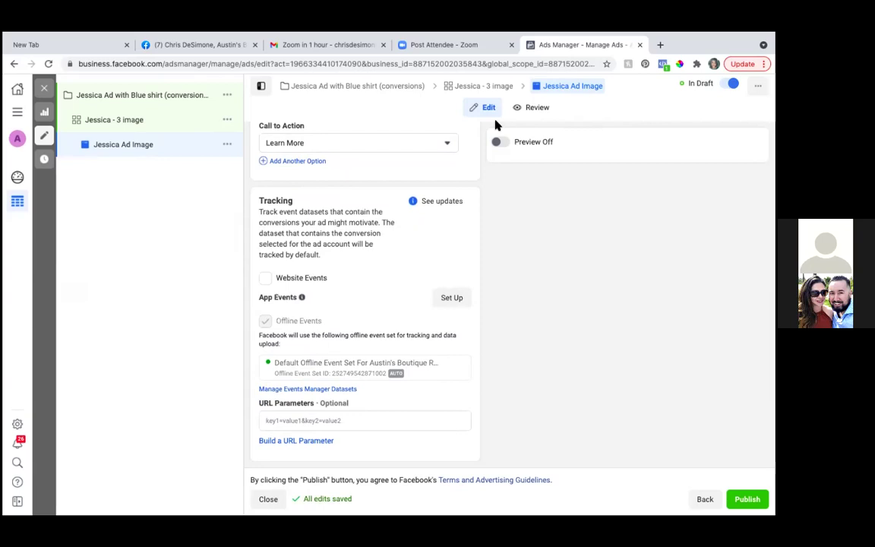
scroll(416, 255, up, 4)
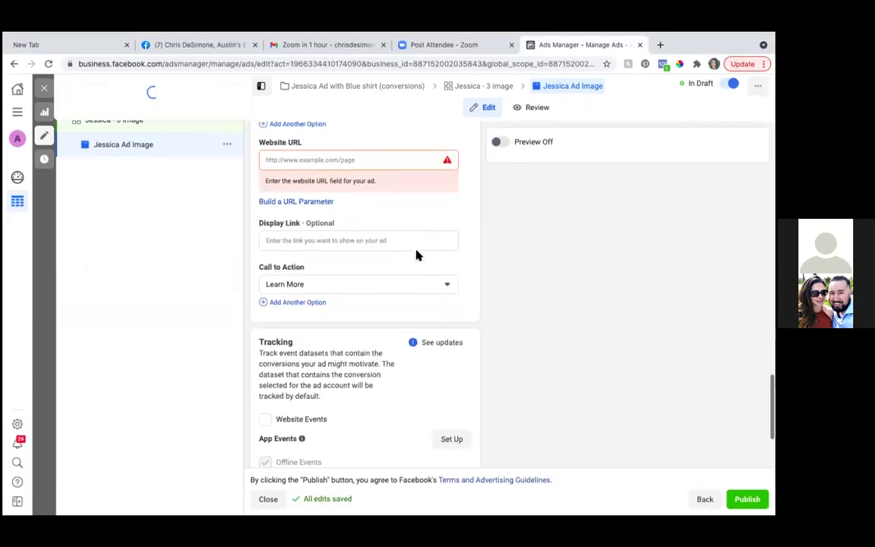
scroll(416, 254, up, 2)
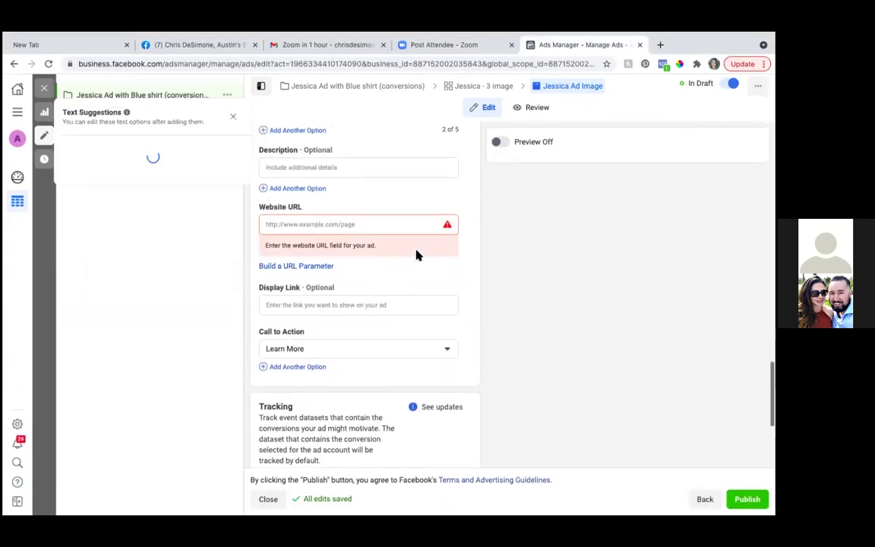
click(659, 45)
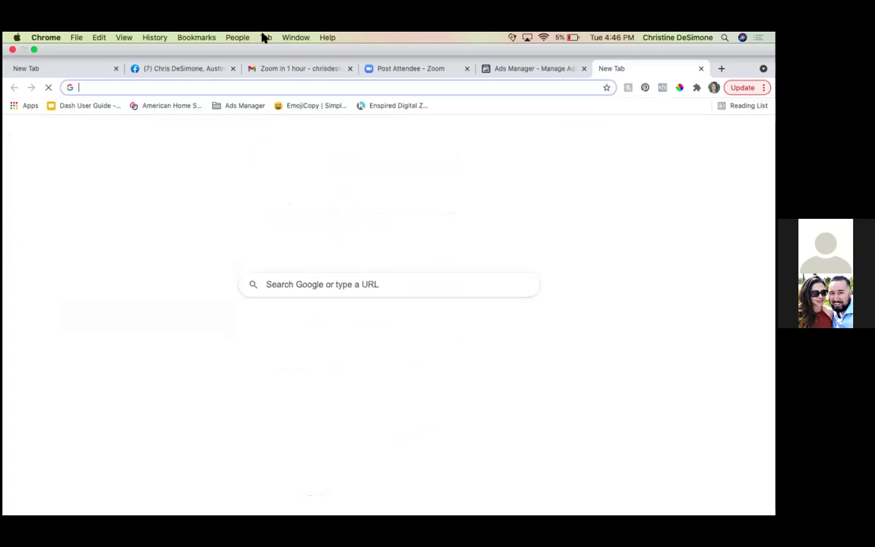
Step: Open Kartra from the bookmarks and get the link for the For Home Seller Guide Opt-In page
click(190, 40)
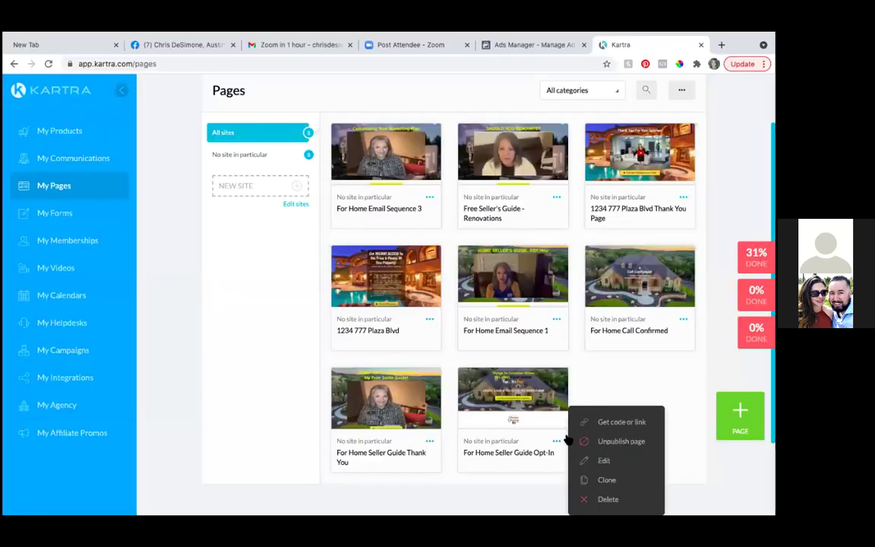
click(605, 423)
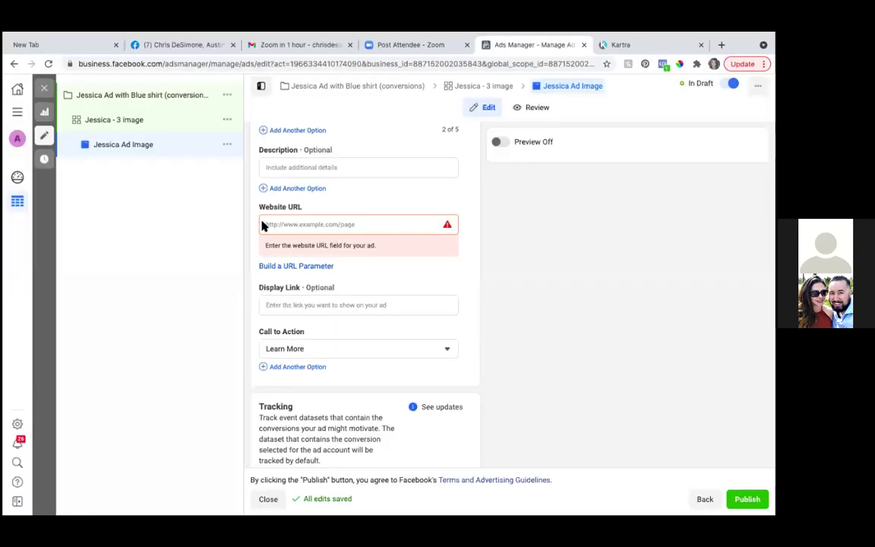
Step: Paste austinsboutiquerealtor.com/FreeSellerGuide as the Website URL, then review the Learn More placement previews
click(264, 224)
text(https://www.austinsboutiquerealtor.com/FreeSellerGuide)
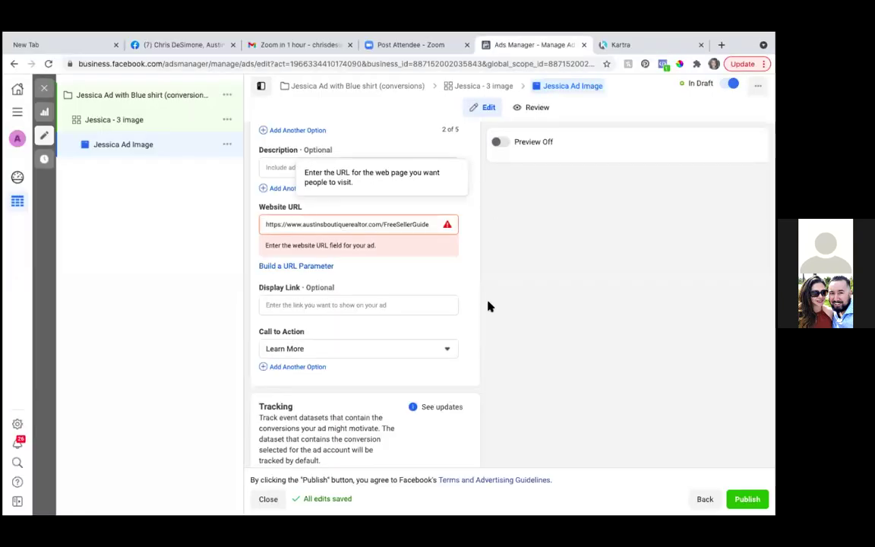
scroll(476, 318, down, 2)
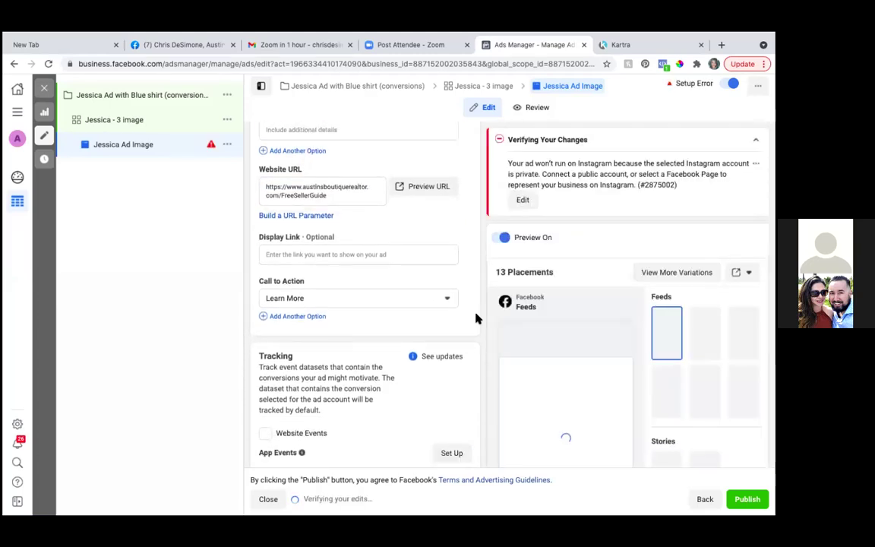
scroll(476, 318, down, 1)
scroll(476, 318, up, 5)
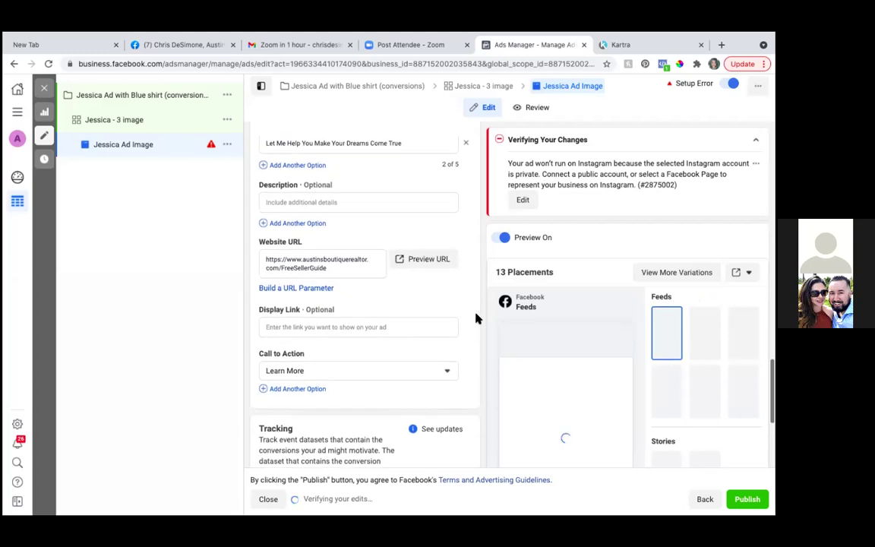
scroll(476, 318, up, 5)
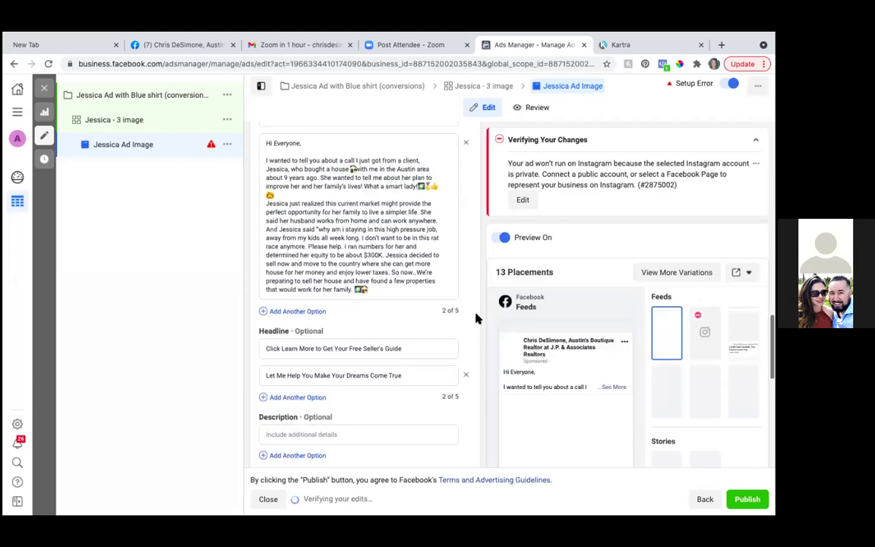
scroll(476, 318, down, 12)
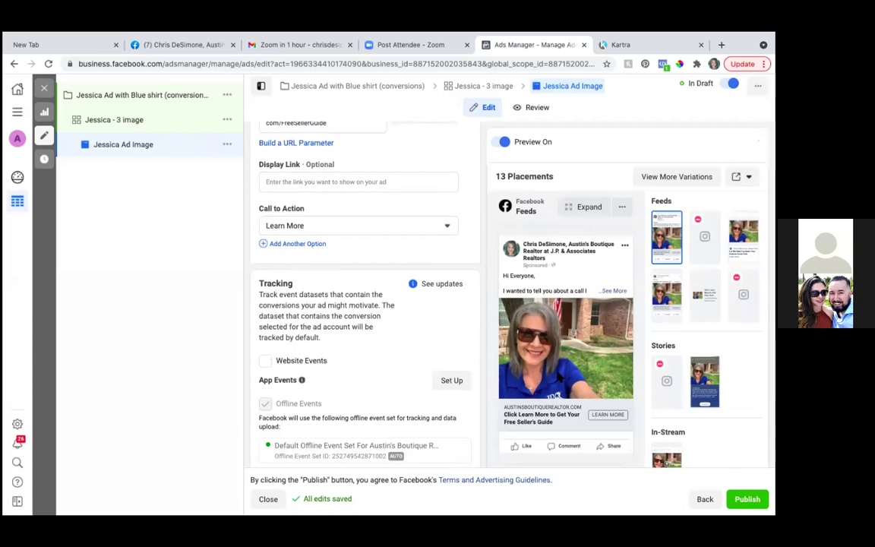
scroll(560, 375, down, 2)
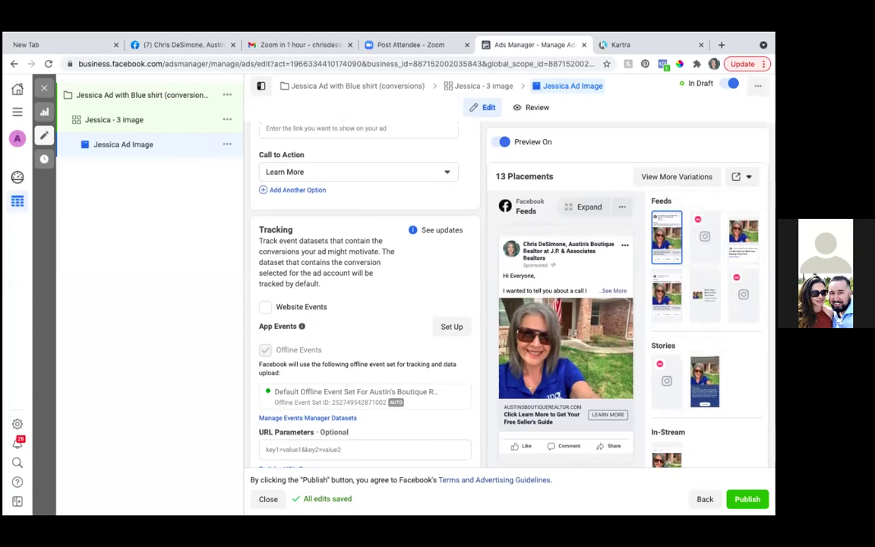
scroll(704, 327, down, 2)
scroll(704, 326, down, 4)
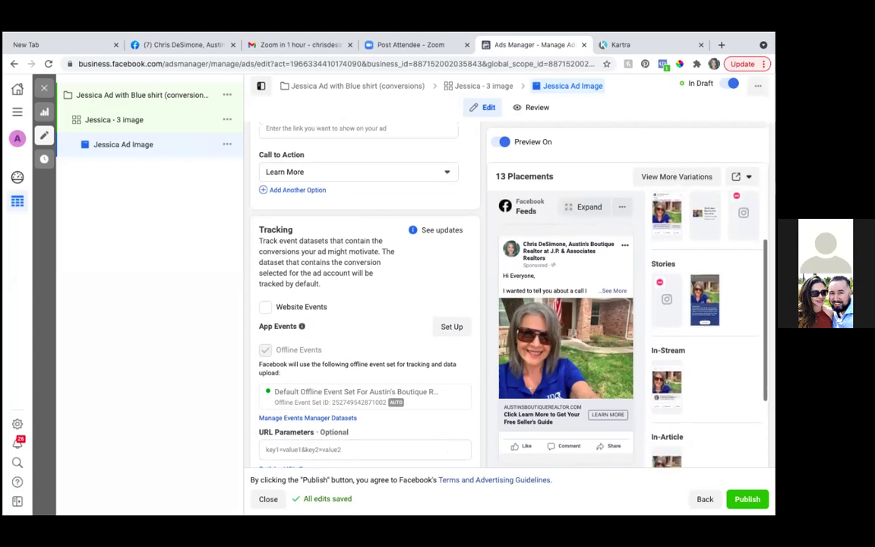
scroll(361, 296, up, 8)
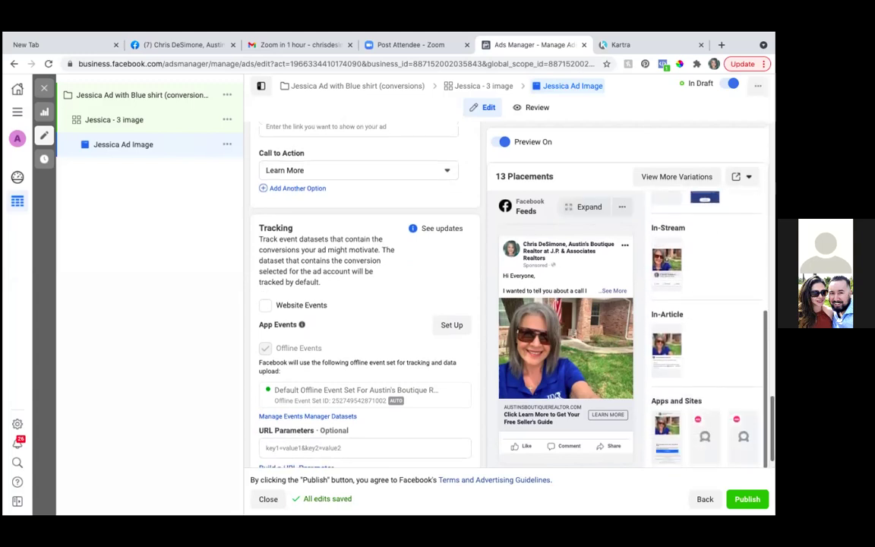
scroll(360, 296, up, 2)
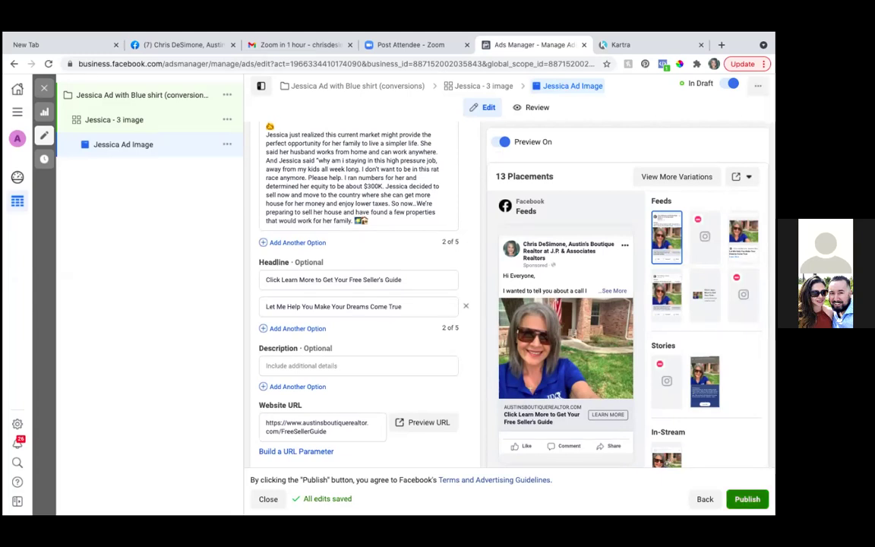
Step: Publish the ad and view the details of the Tracking Pixel Required error
click(746, 499)
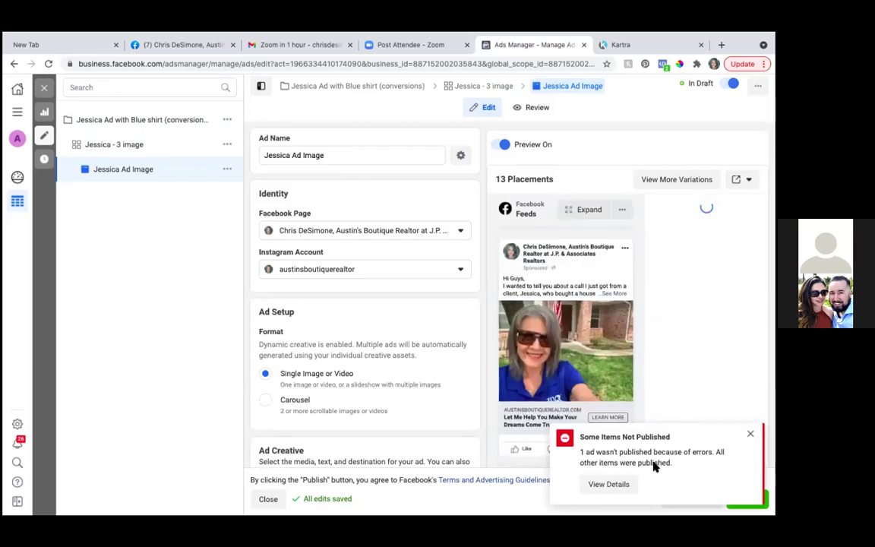
click(611, 483)
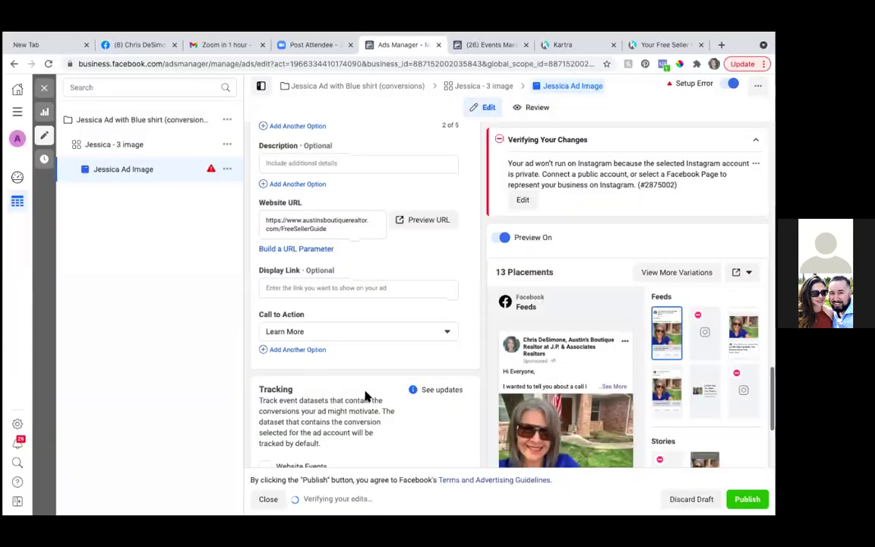
scroll(365, 395, down, 2)
scroll(365, 395, down, 2)
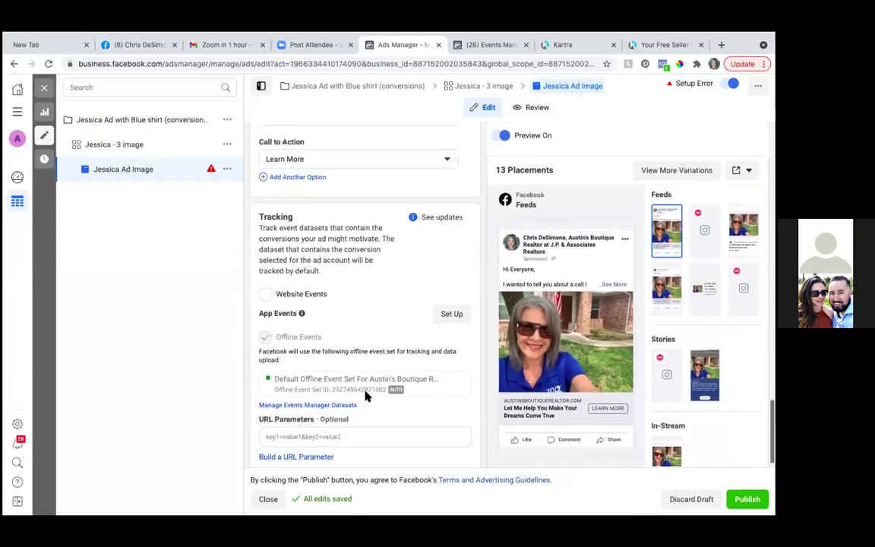
Step: Scroll through the ad editor to check its tracking section
scroll(365, 396, down, 1)
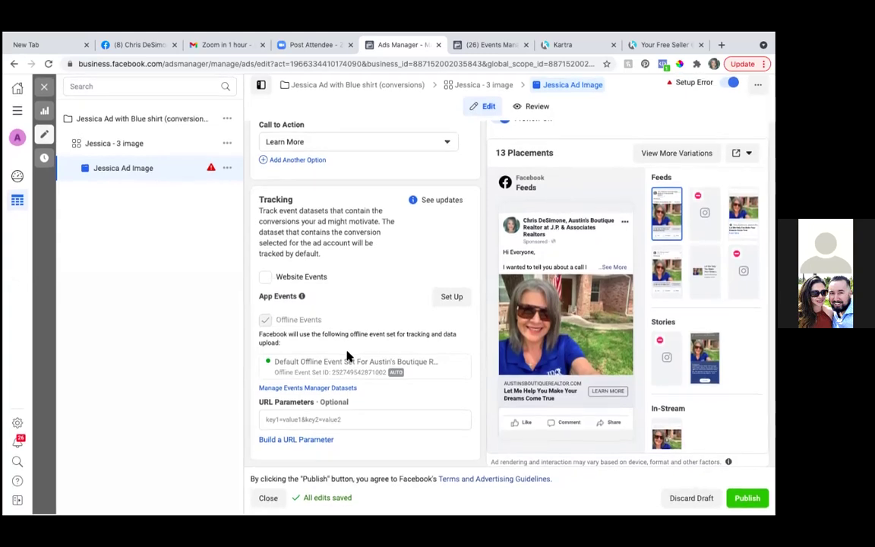
scroll(347, 355, up, 3)
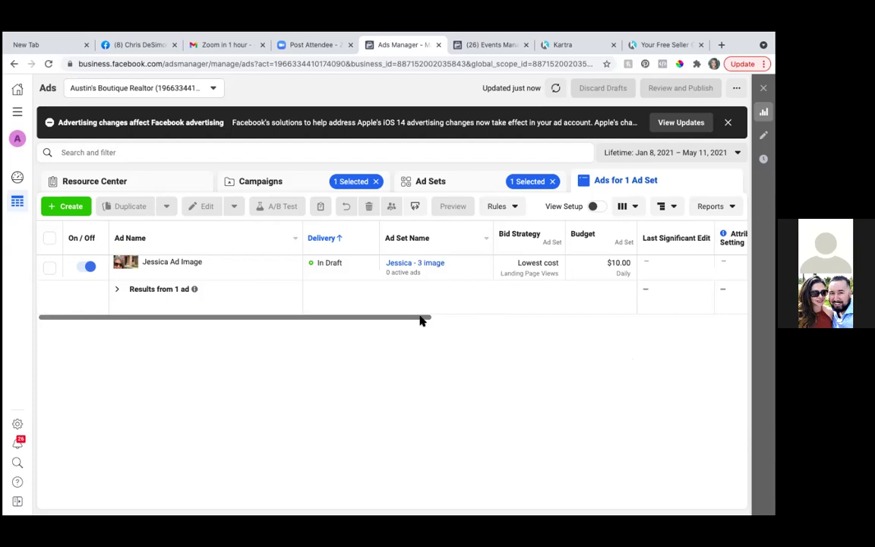
Step: Check the ads table columns showing Jessica Ad Image In Review, then switch to Events Manager
drag(441, 323, 487, 331)
drag(391, 333, 254, 332)
click(21, 117)
click(139, 145)
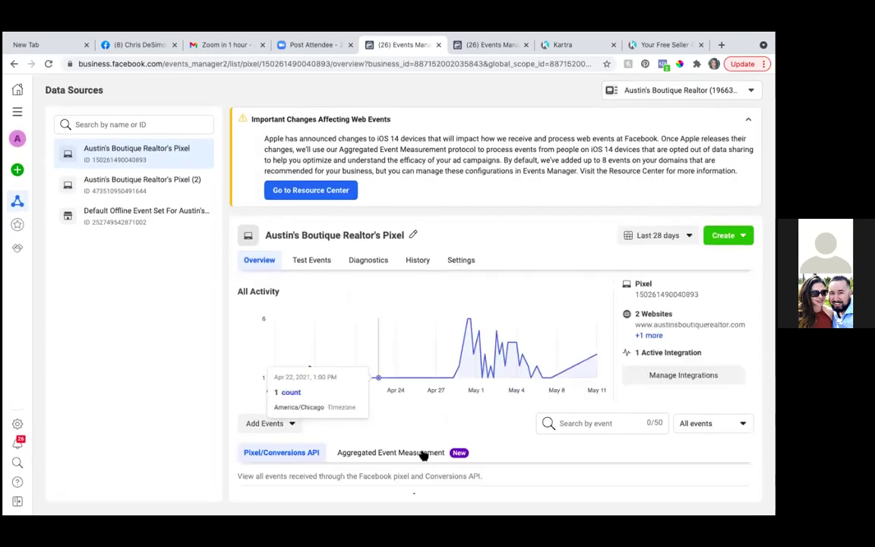
Step: Open the domain's Aggregated Event Measurement web events for editing, then open a new browser tab
click(398, 460)
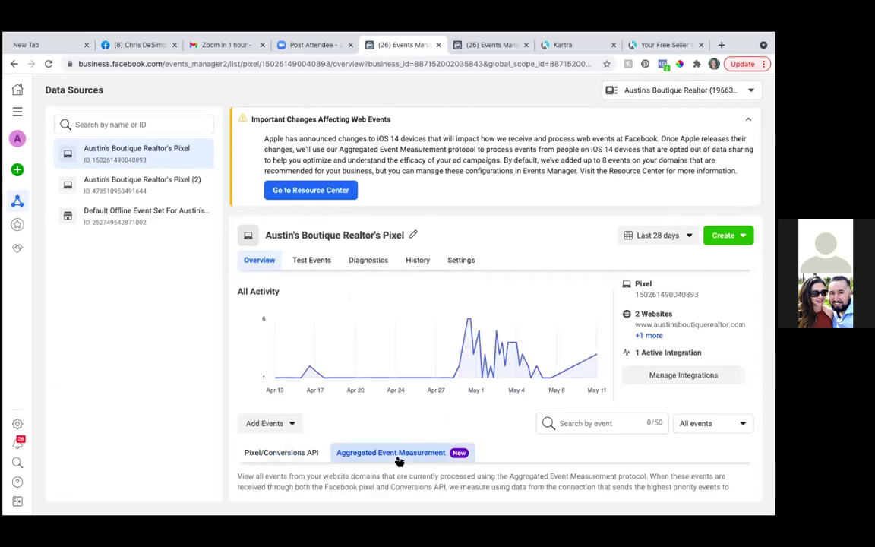
scroll(398, 461, down, 5)
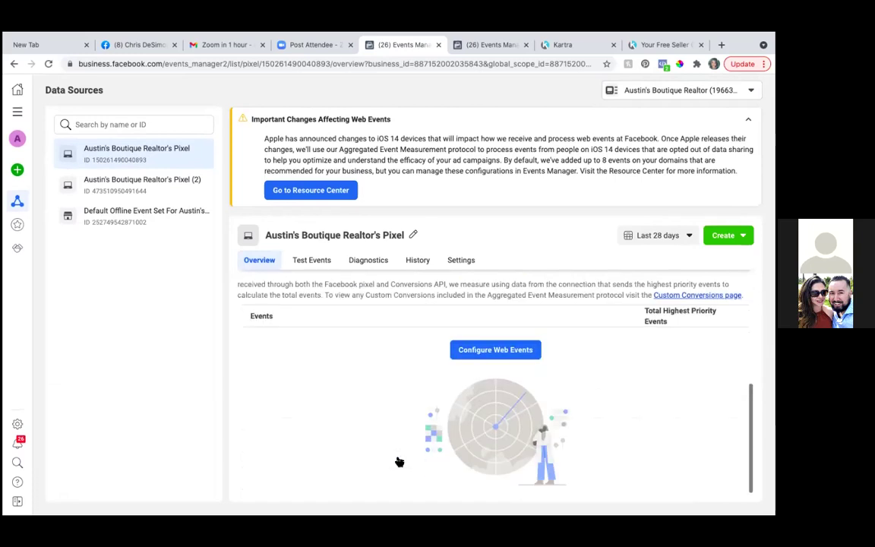
click(486, 351)
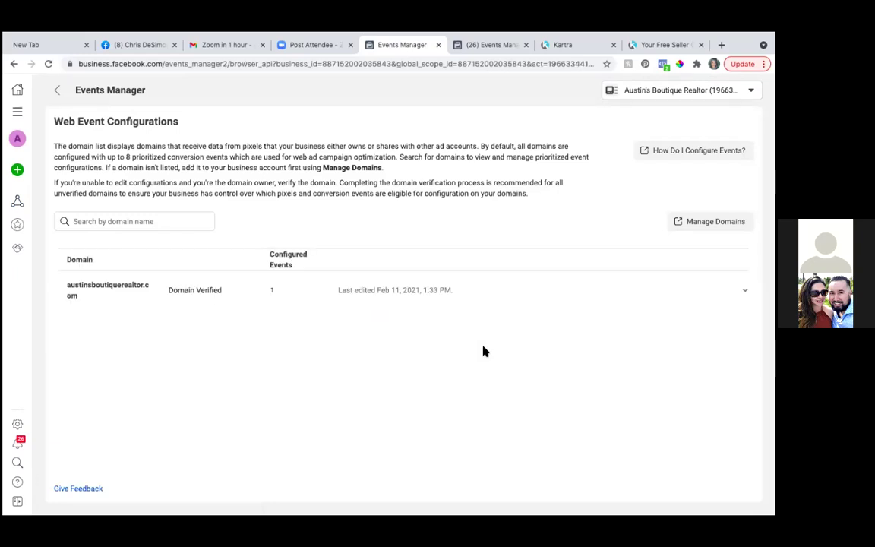
click(273, 294)
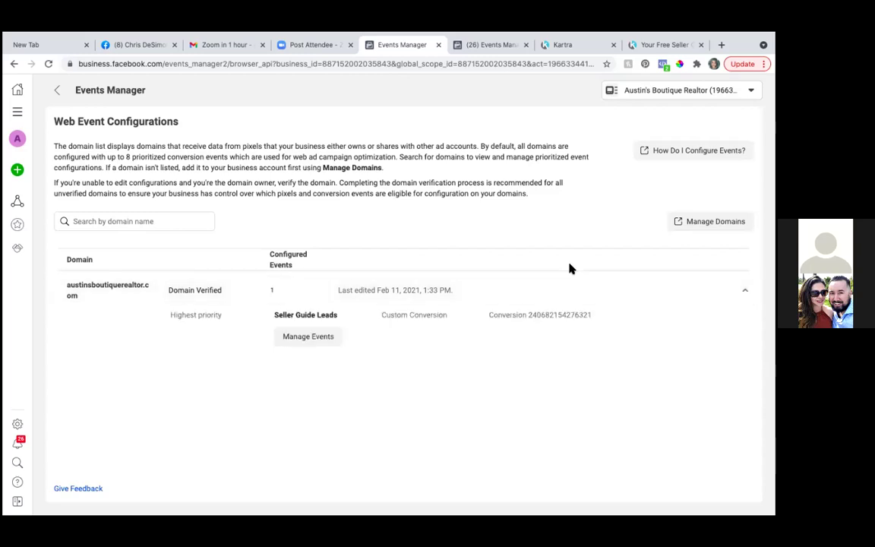
click(333, 336)
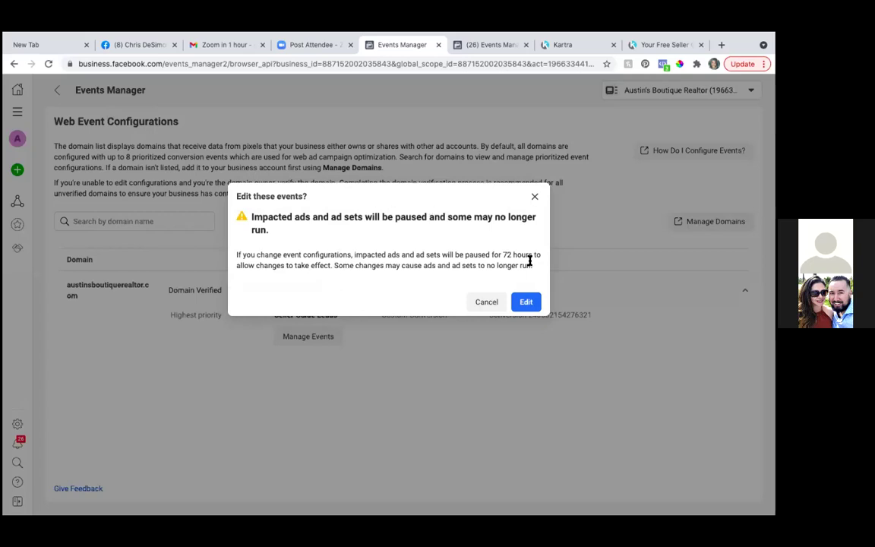
click(525, 301)
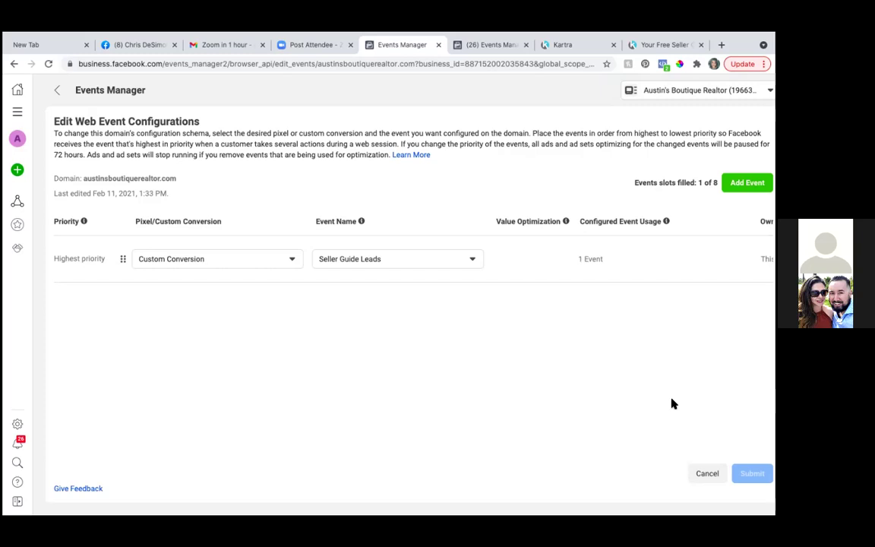
mouse_move(420, 34)
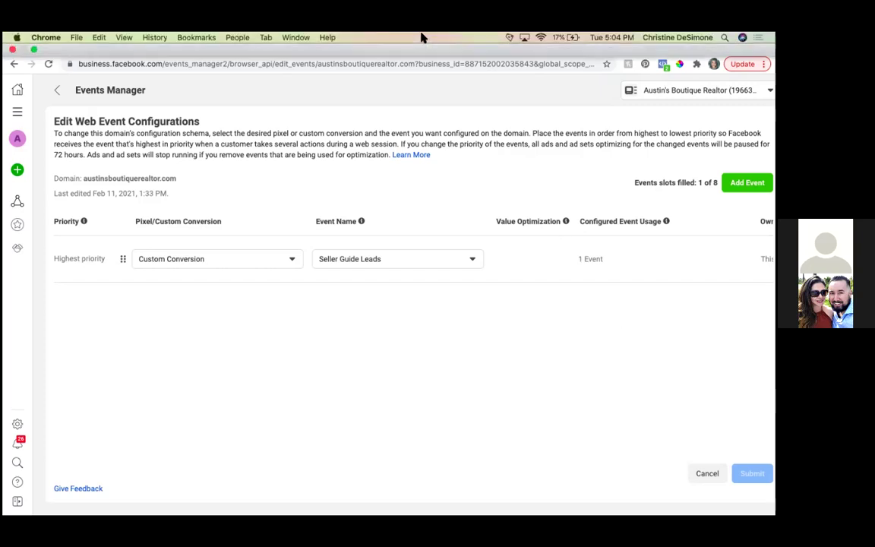
key(super+t)
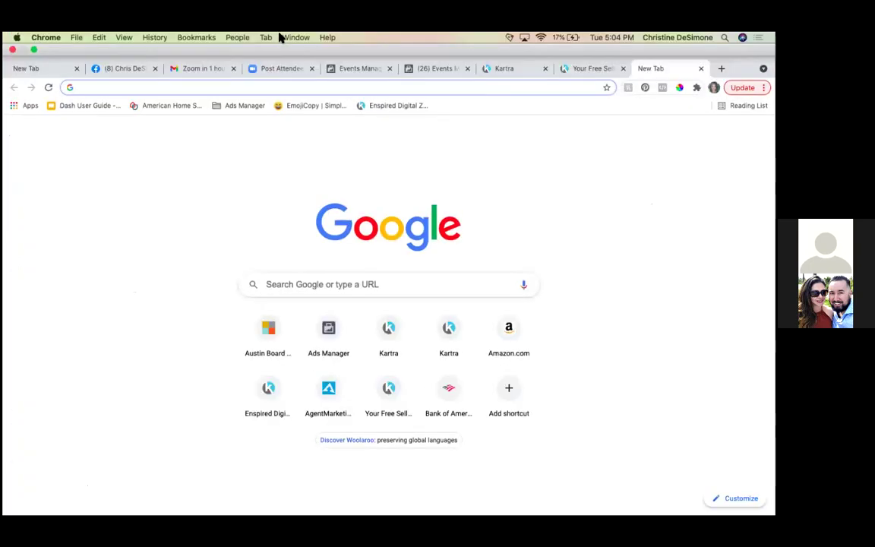
Step: Book a Strategy Call on the Enspired Digital Zoom Calendar for 15 May at 1:00 pm
click(195, 39)
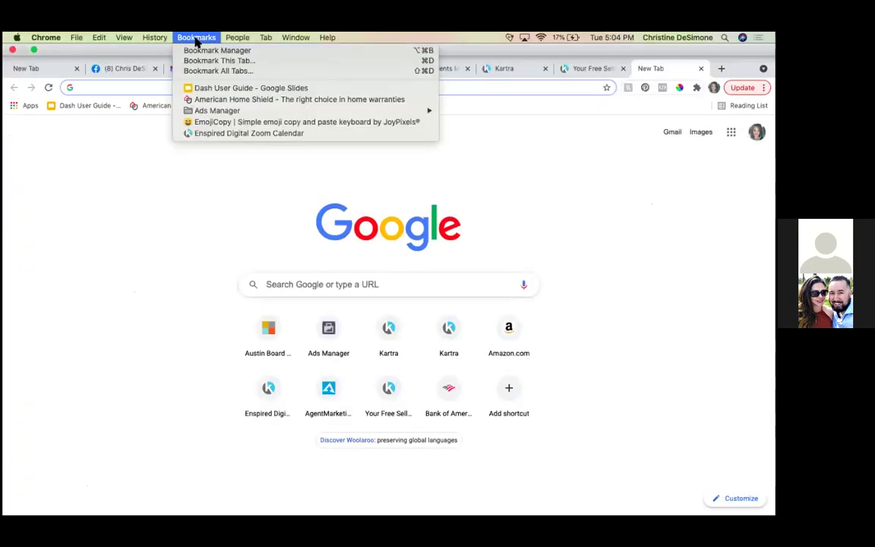
click(239, 134)
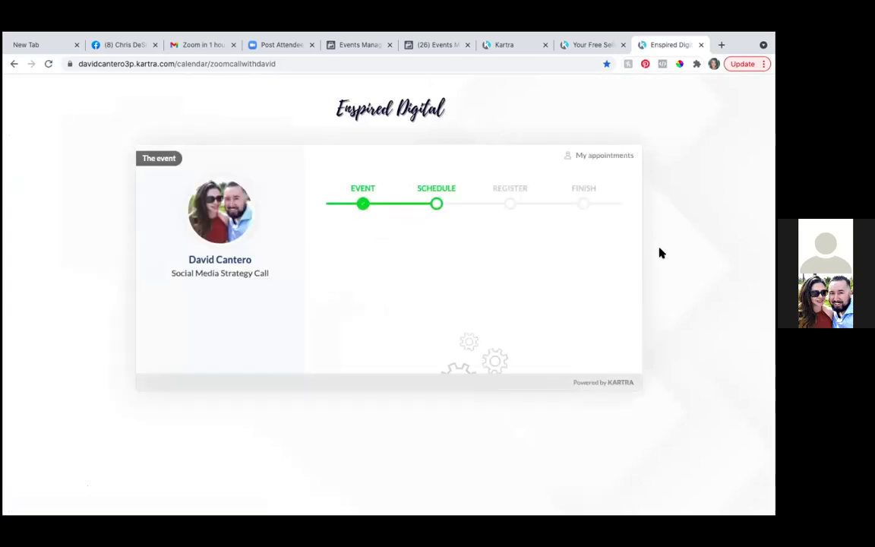
scroll(429, 272, down, 1)
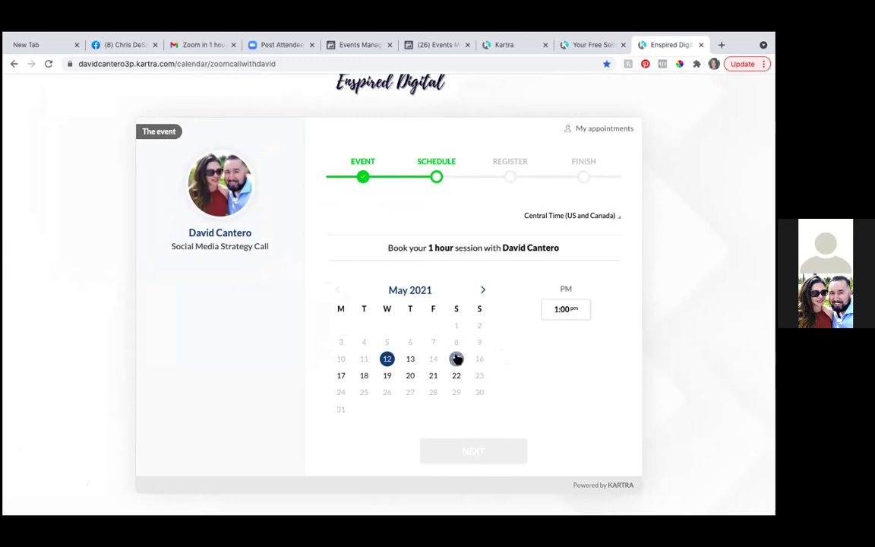
click(456, 358)
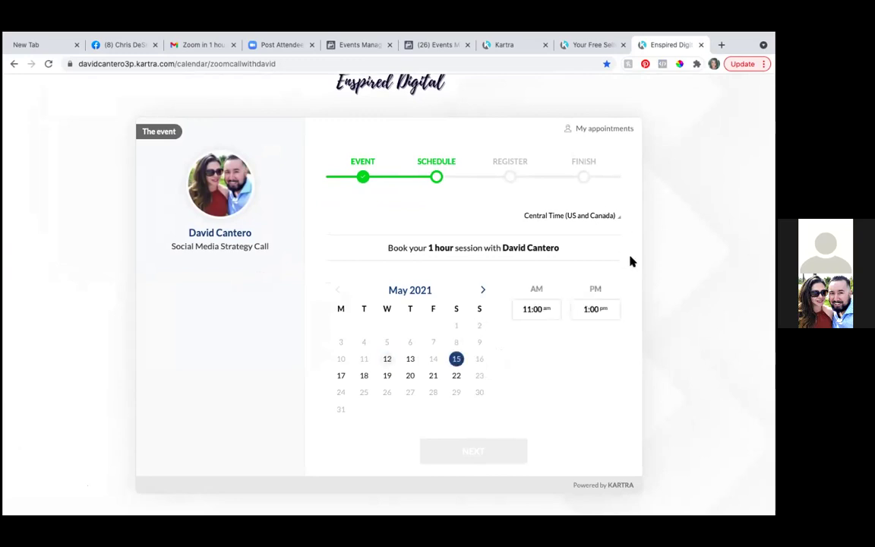
click(597, 308)
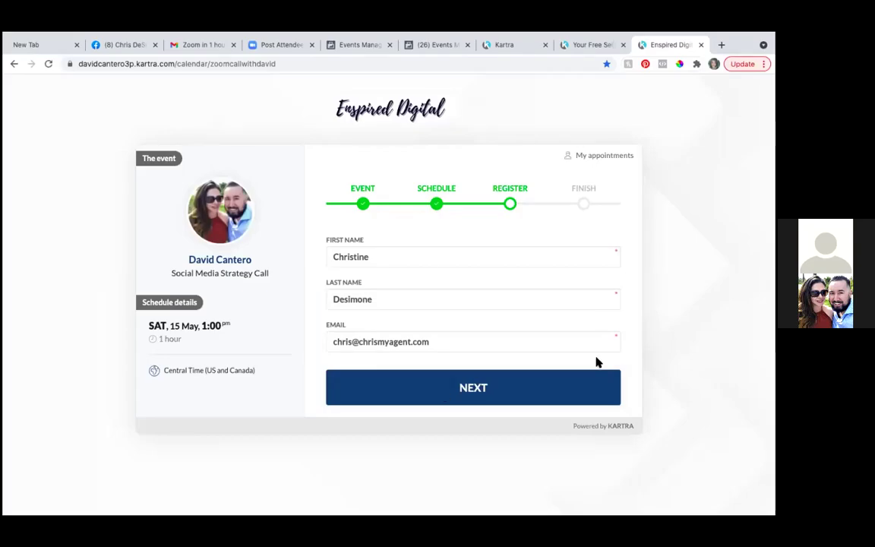
click(478, 392)
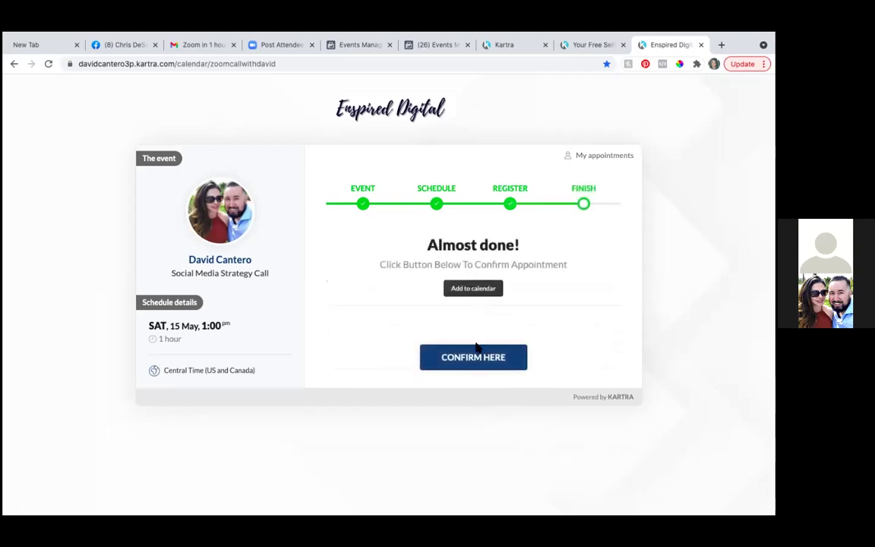
click(478, 357)
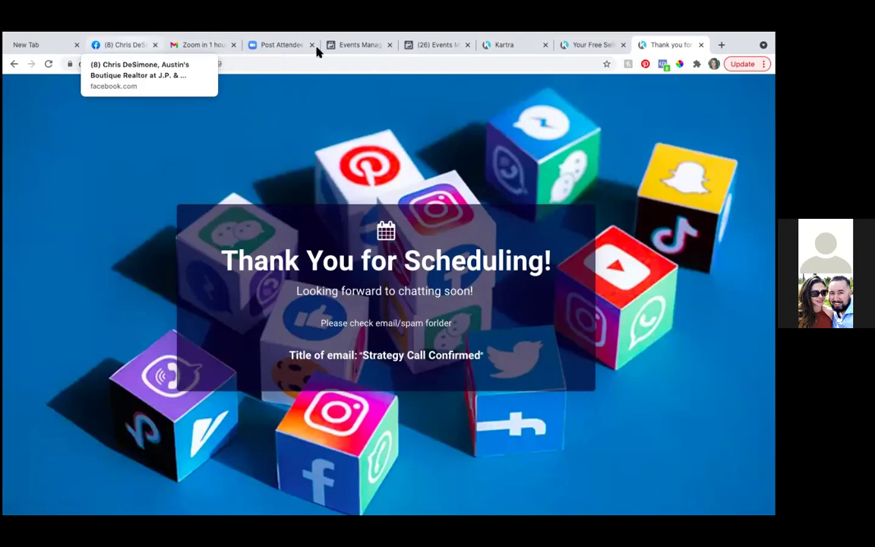
click(362, 46)
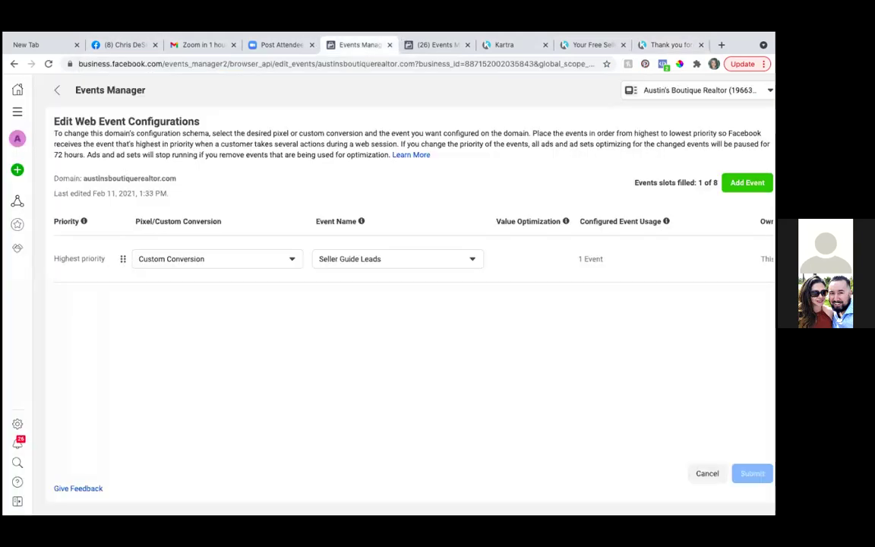
Step: Return to Ads Manager and list the ads of the Jessica Ad with Blue shirt campaign
mouse_move(6, 121)
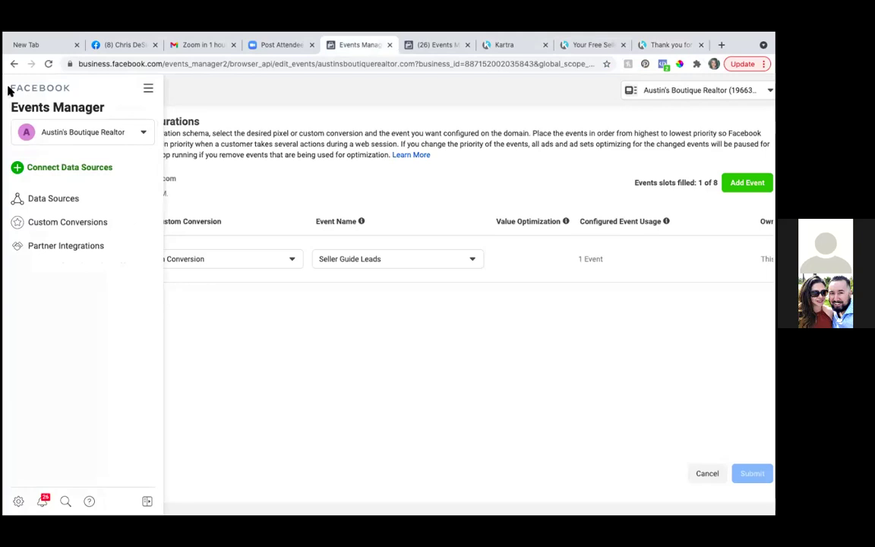
click(148, 89)
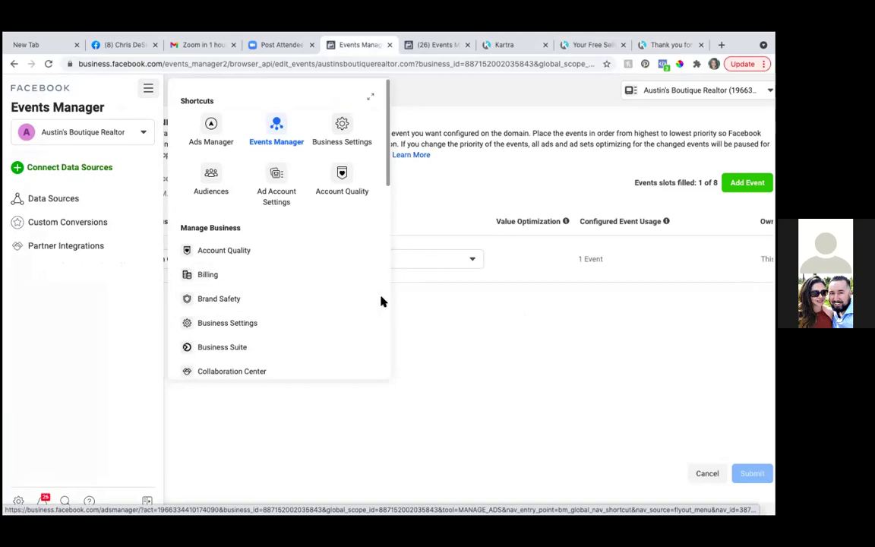
scroll(355, 280, down, 3)
scroll(356, 280, up, 3)
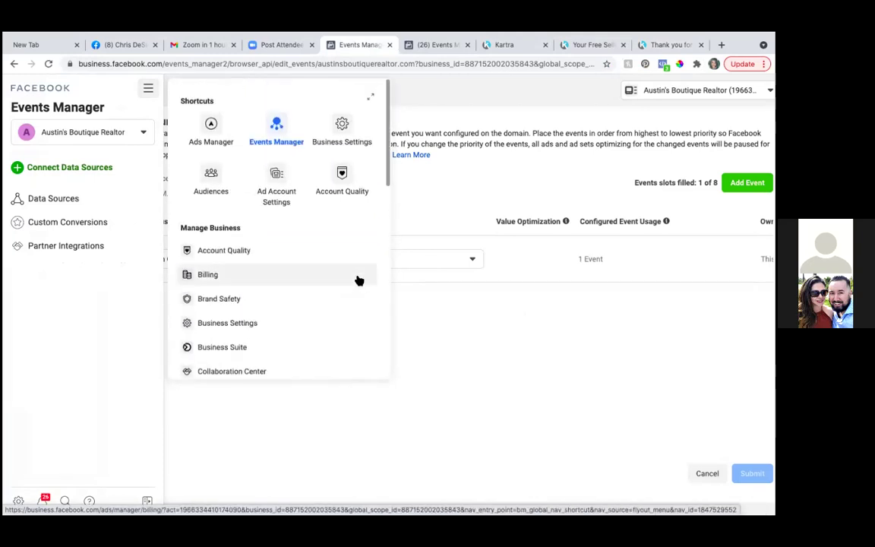
click(211, 126)
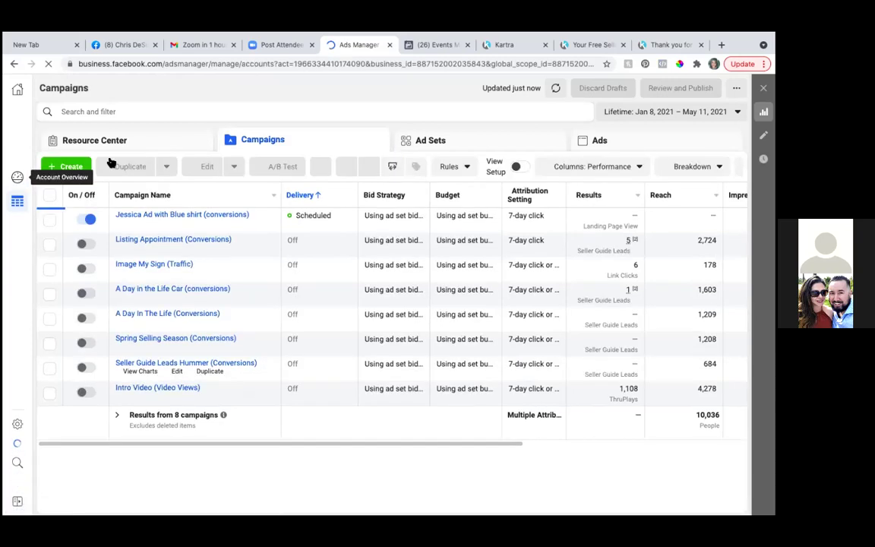
click(17, 170)
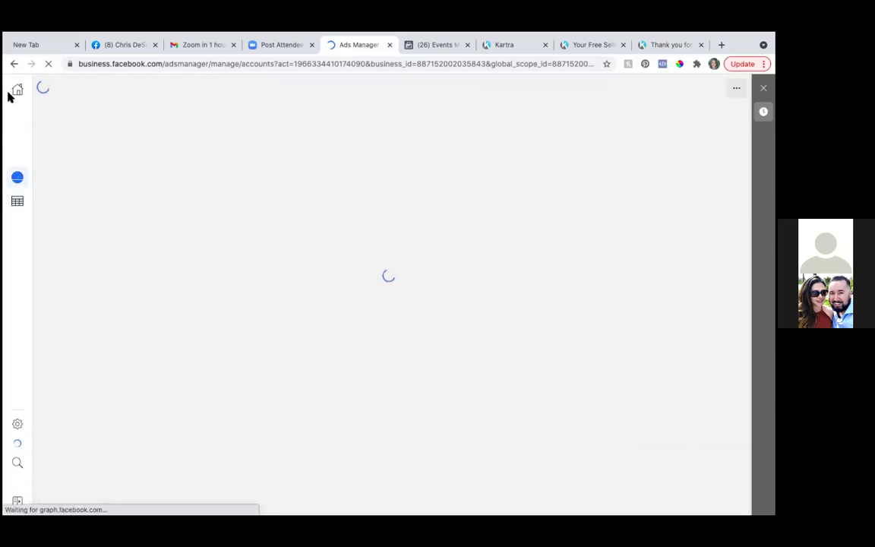
click(20, 140)
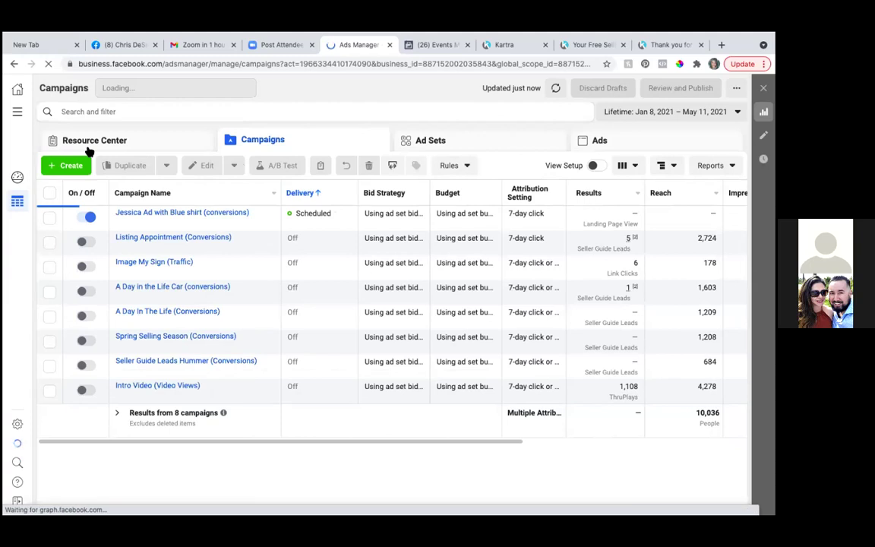
click(50, 218)
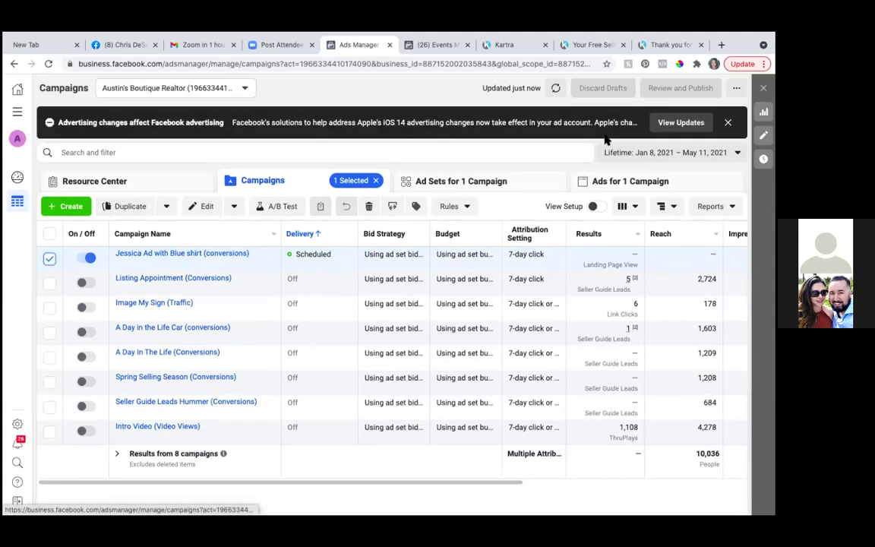
click(606, 181)
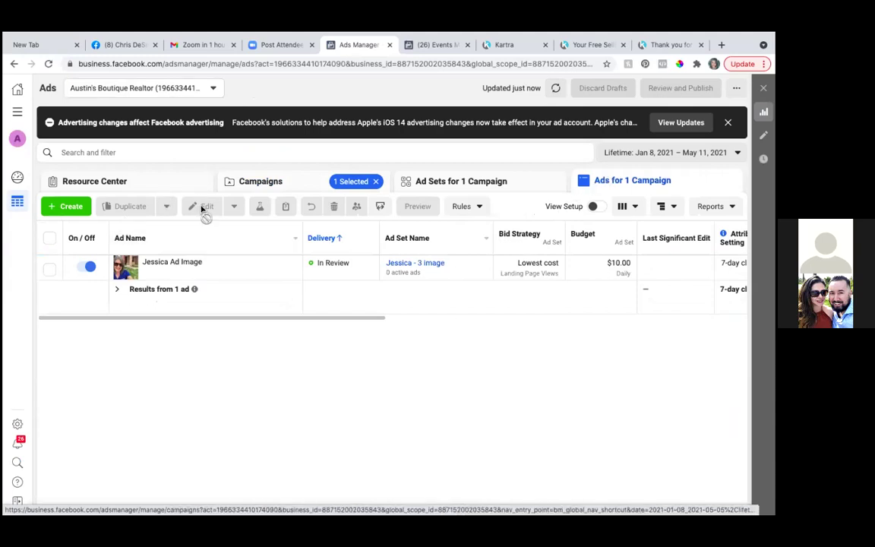
Step: Preview the Jessica Ad Image ad as a Facebook Desktop News Feed post in a new tab
mouse_move(178, 270)
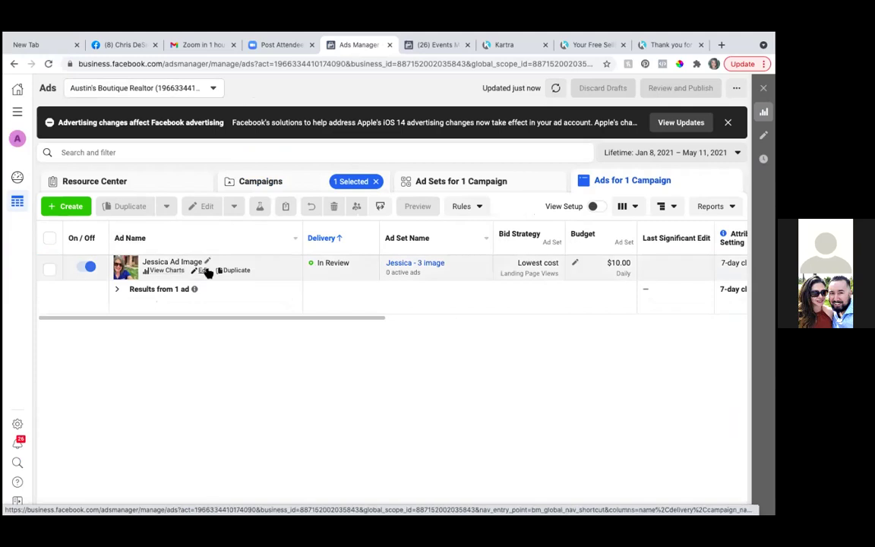
click(206, 271)
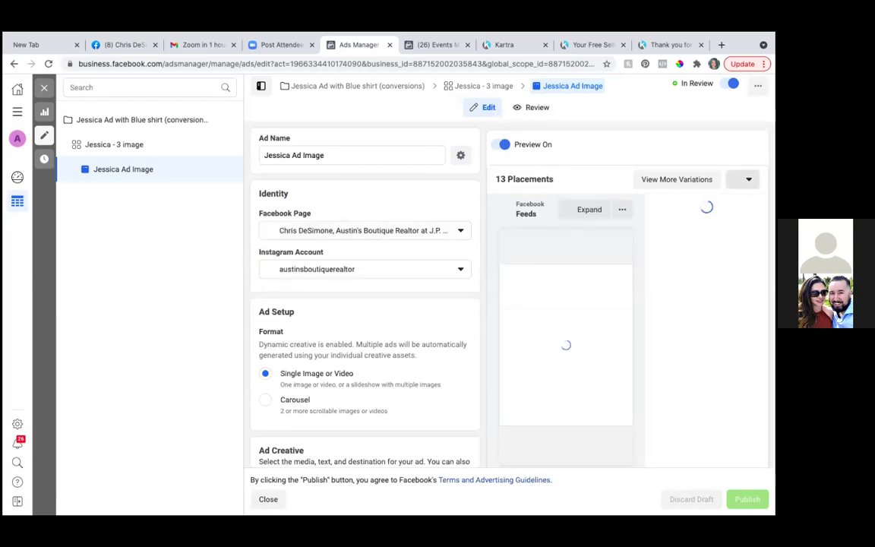
click(748, 179)
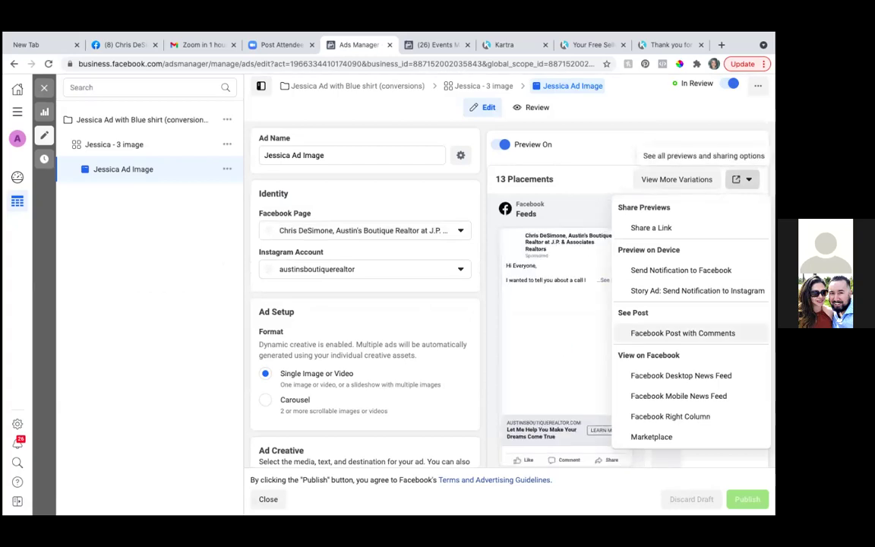
click(668, 375)
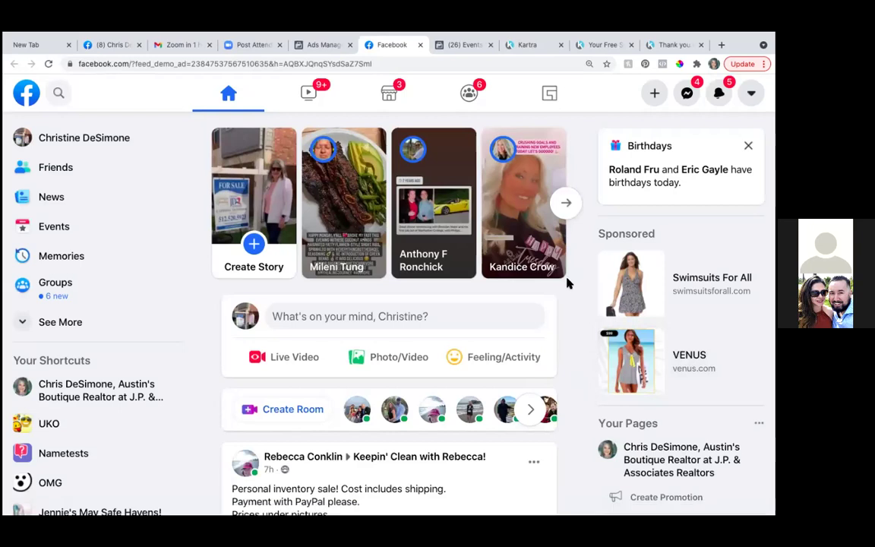
scroll(568, 285, down, 2)
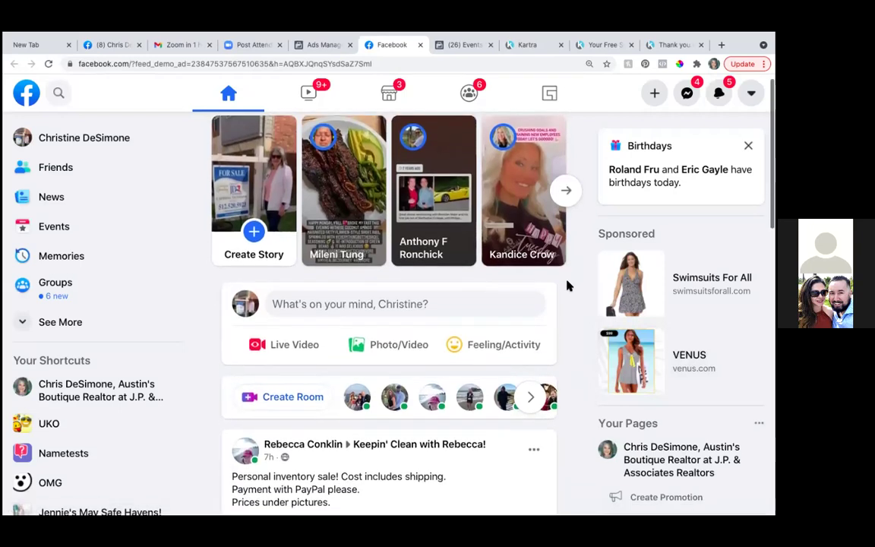
scroll(568, 284, down, 2)
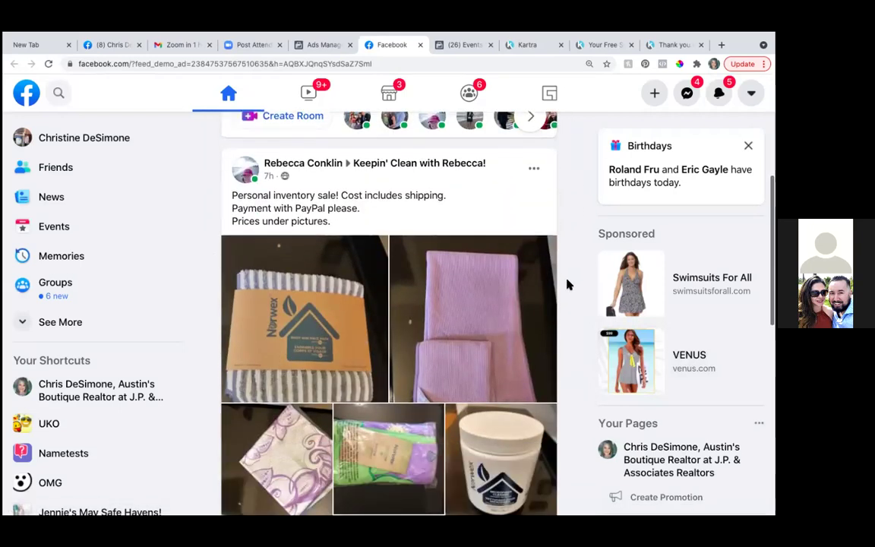
click(77, 390)
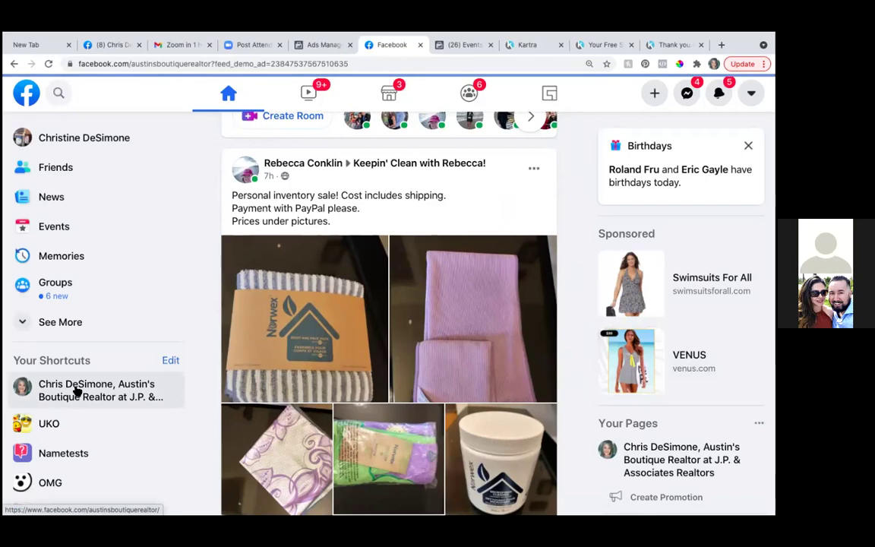
scroll(358, 302, down, 3)
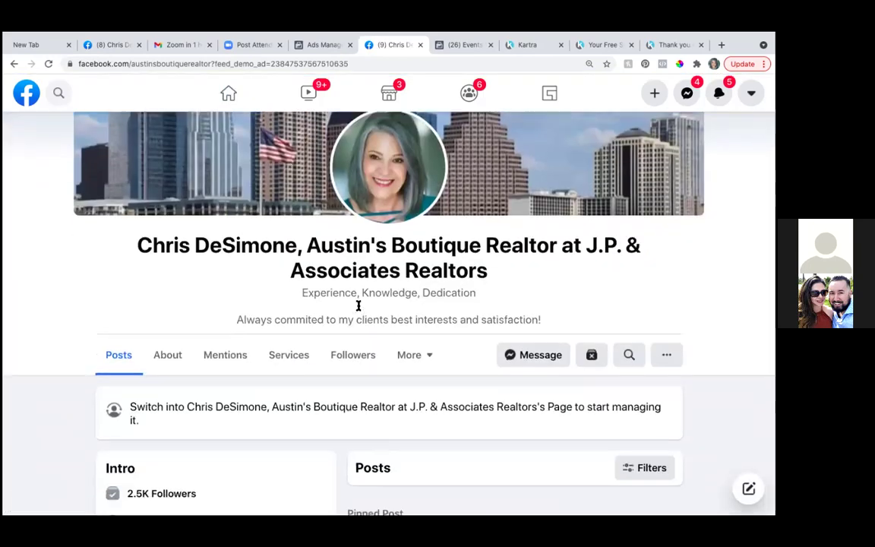
scroll(360, 305, down, 10)
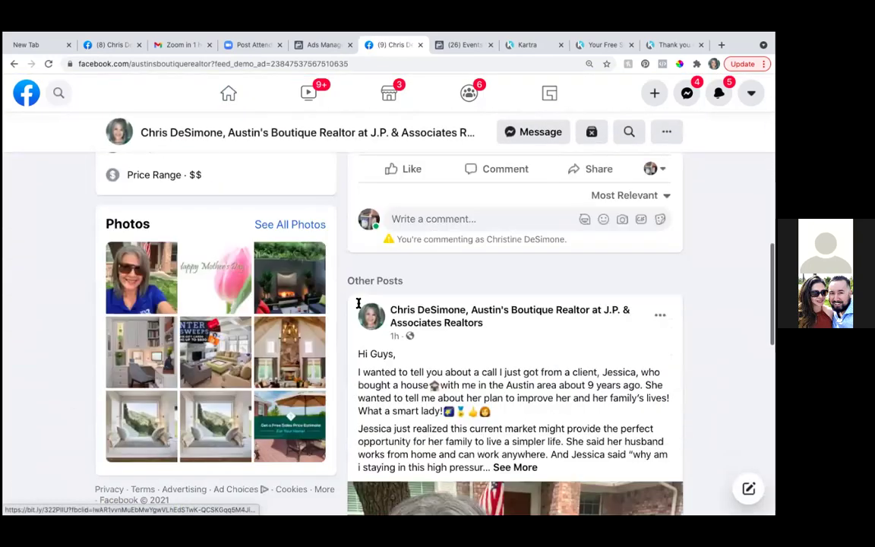
scroll(360, 306, down, 2)
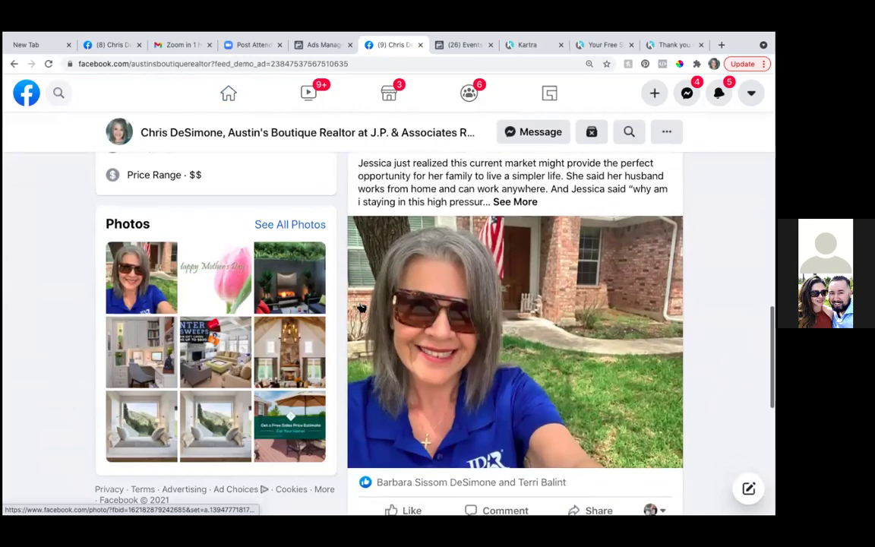
scroll(361, 307, down, 5)
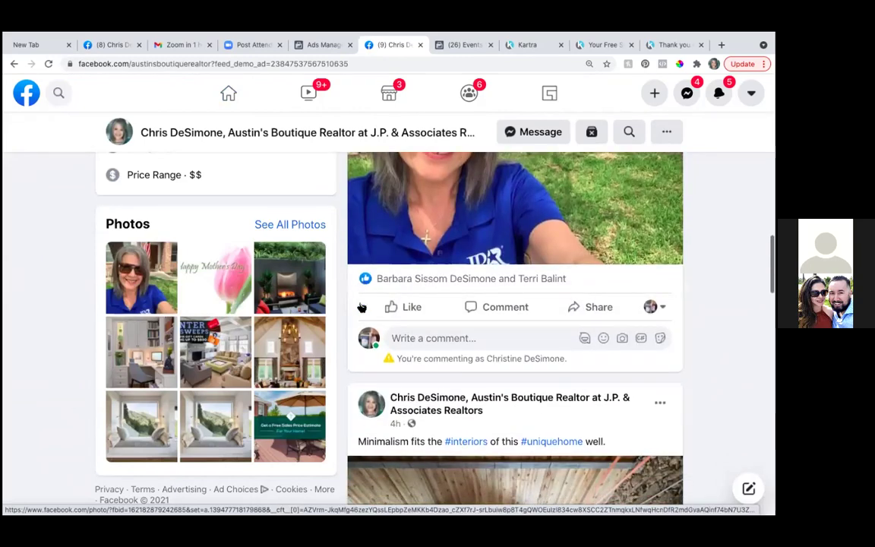
scroll(361, 303, up, 12)
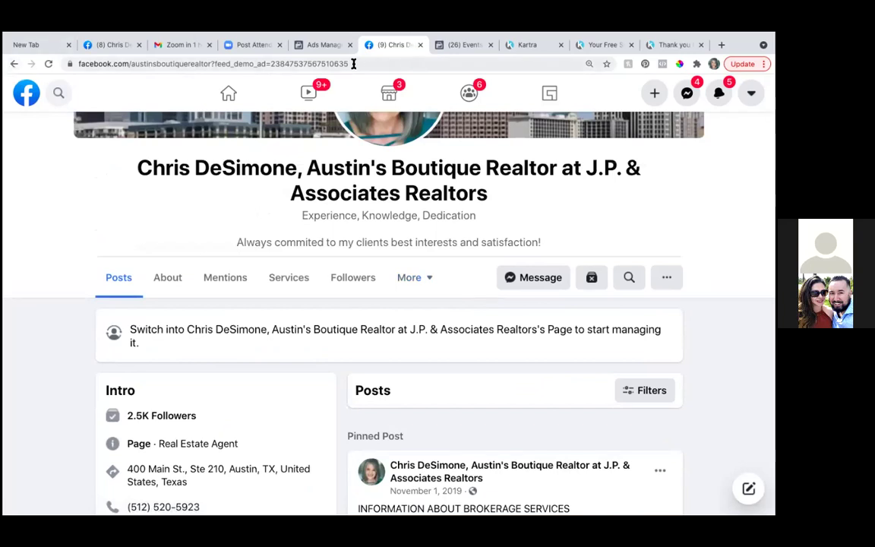
scroll(376, 159, up, 4)
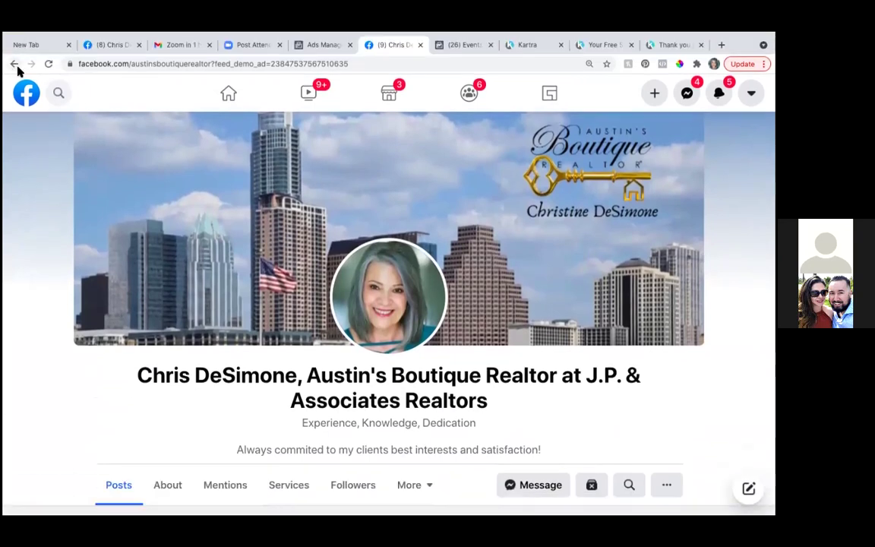
click(13, 65)
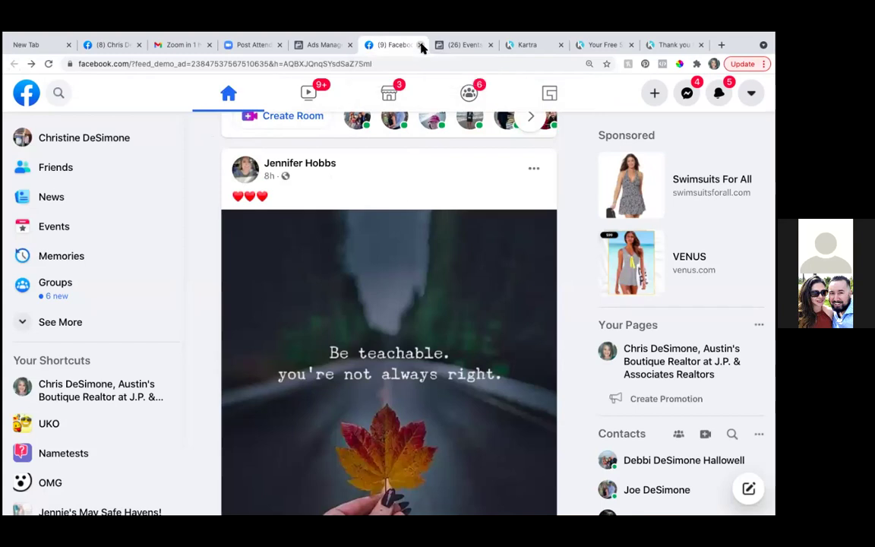
Step: Close the feed tab and reopen the ad's Facebook Desktop News Feed preview
click(421, 45)
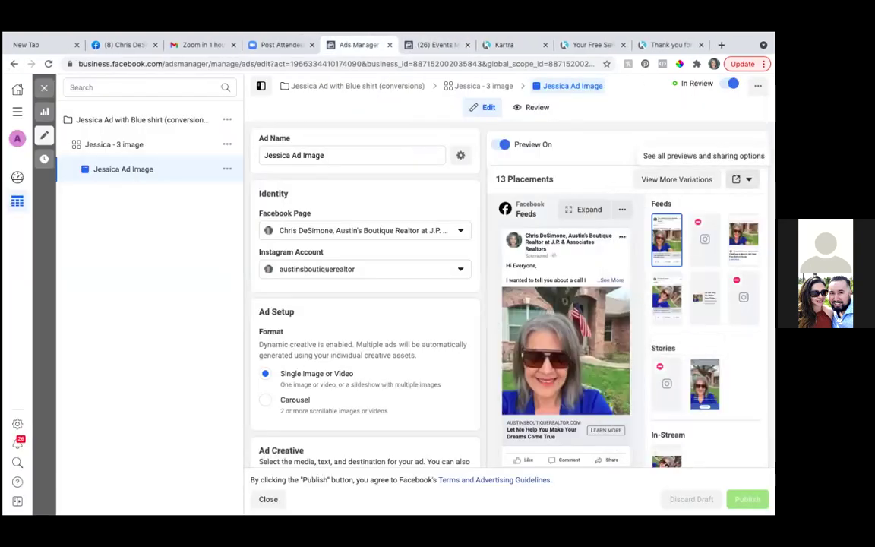
click(741, 179)
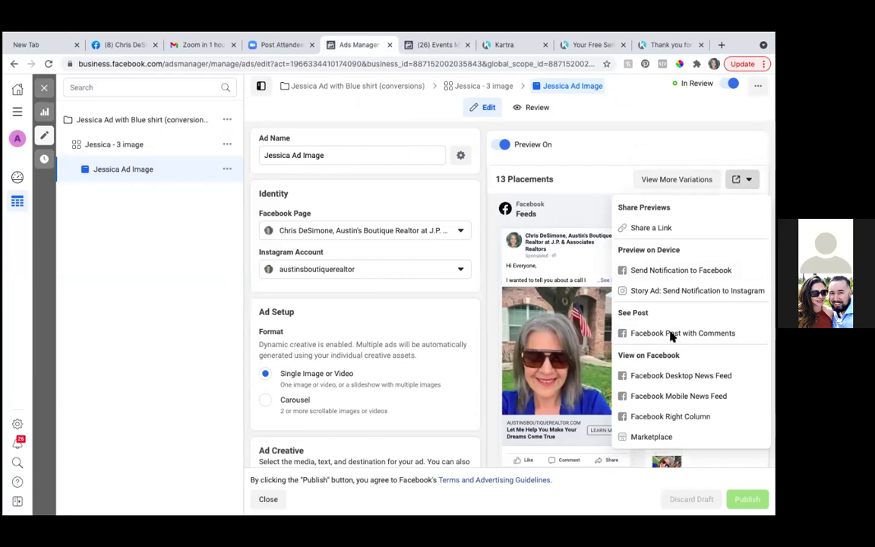
click(662, 379)
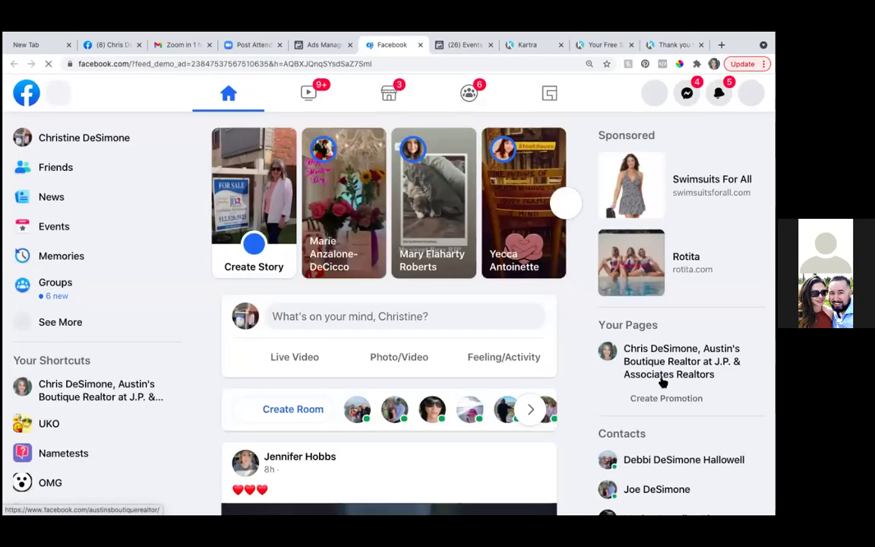
Step: Find the Sponsored demo post in the feed and follow its Learn More link to the Free Seller Guide
scroll(380, 389, down, 10)
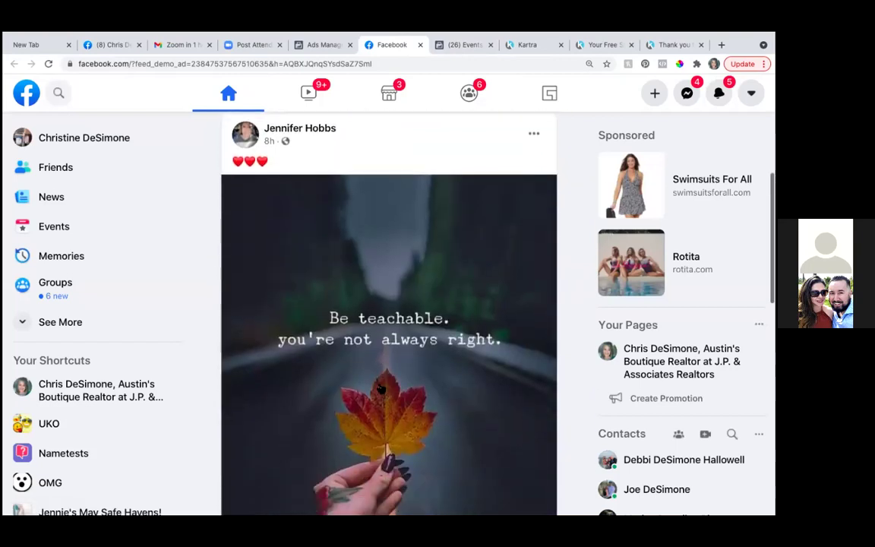
scroll(379, 384, down, 10)
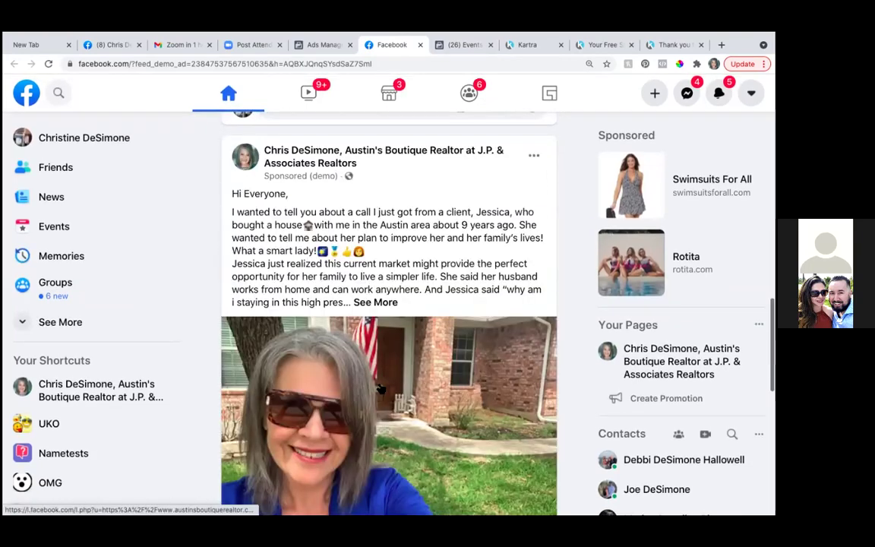
scroll(380, 388, down, 5)
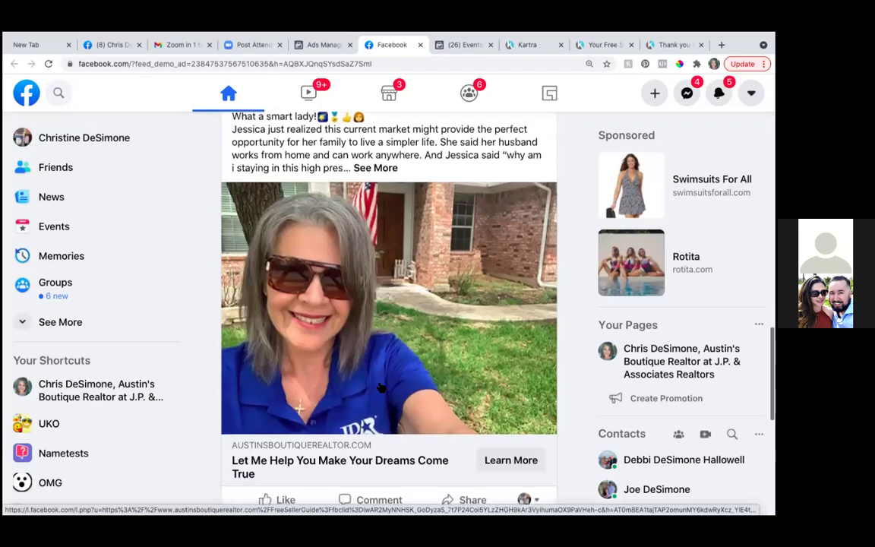
scroll(380, 388, up, 3)
scroll(381, 388, up, 1)
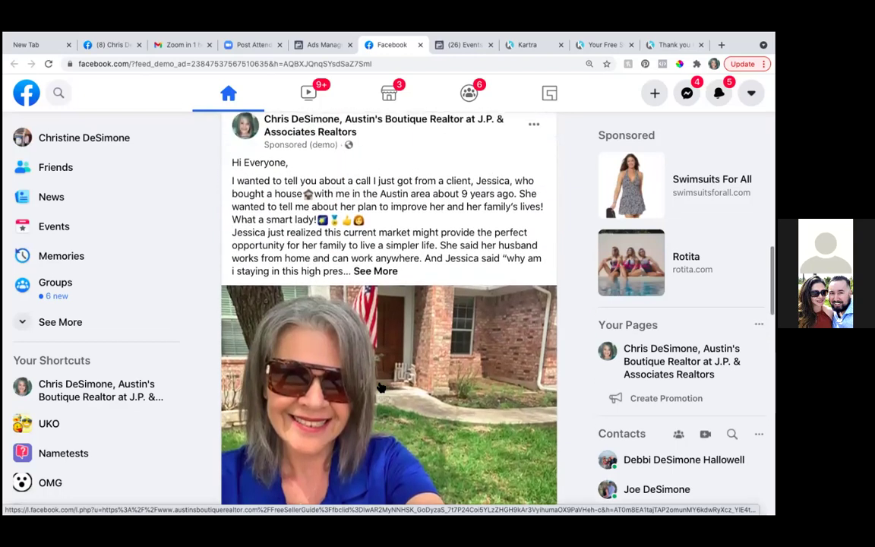
scroll(380, 388, down, 2)
scroll(380, 388, down, 2)
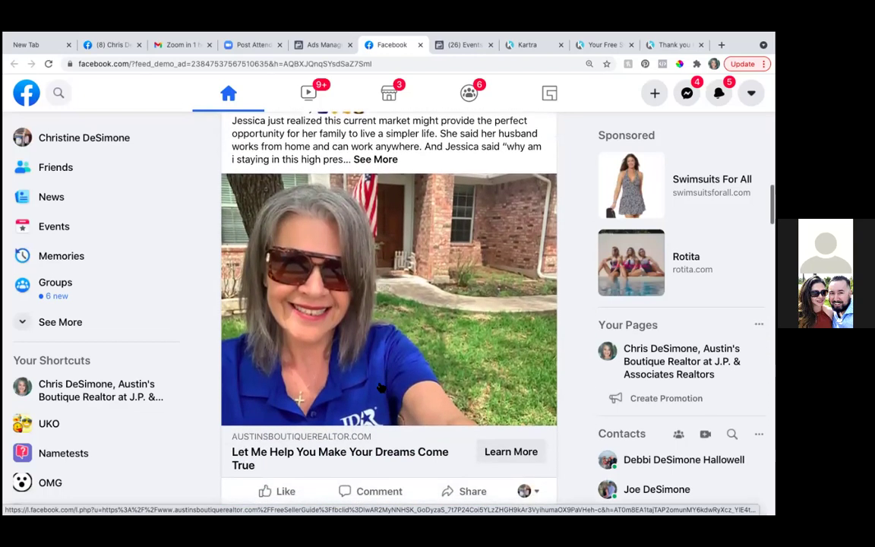
scroll(380, 388, down, 1)
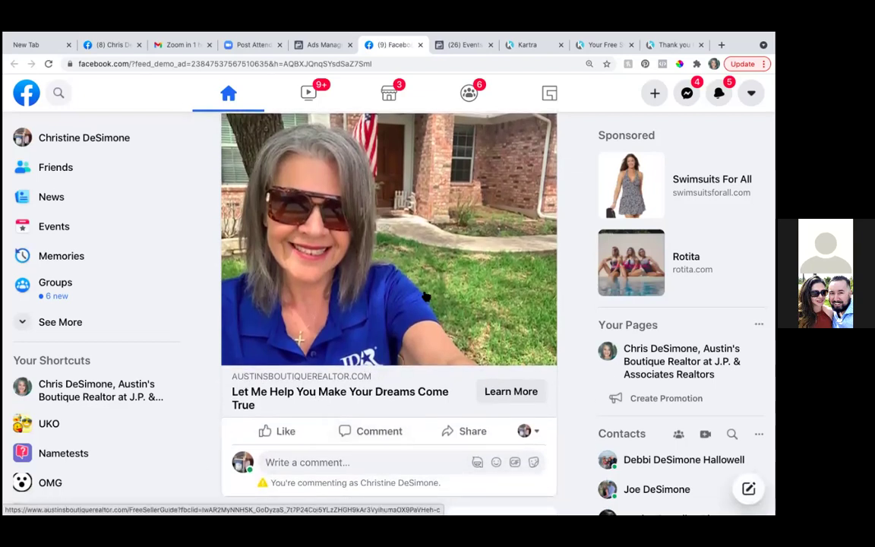
scroll(425, 296, down, 3)
scroll(425, 296, up, 2)
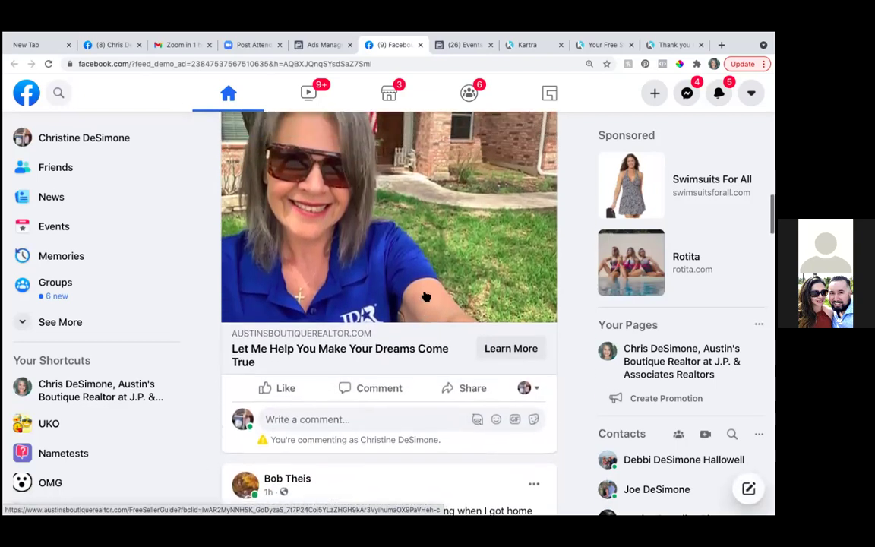
scroll(425, 296, up, 3)
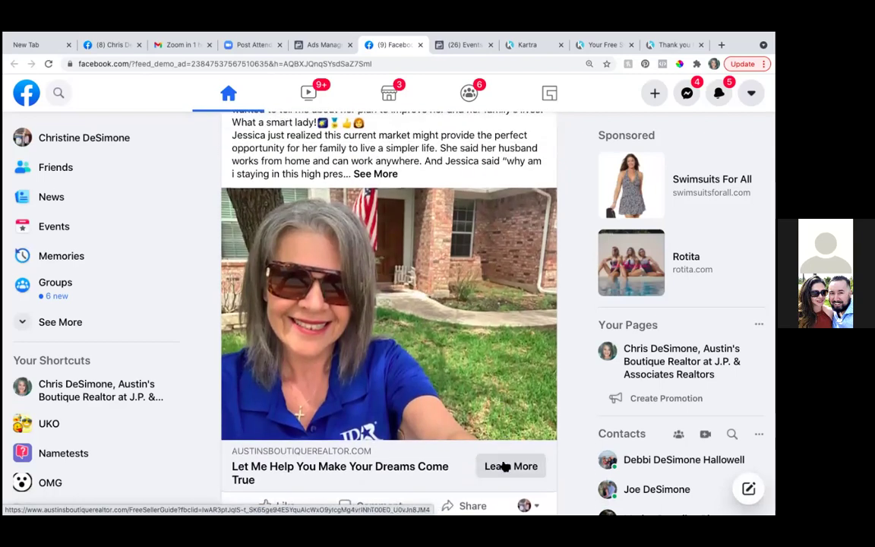
click(502, 466)
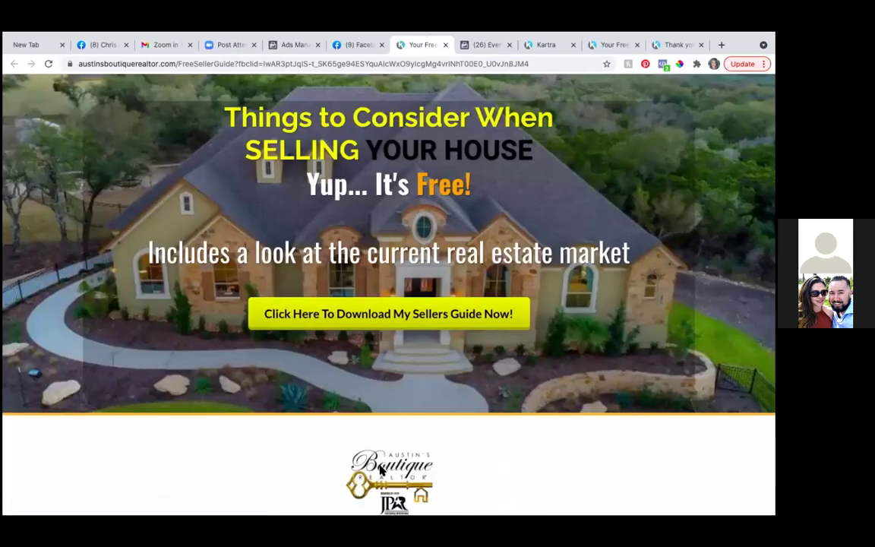
Step: Scroll through the 'Things to Consider When SELLING YOUR HOUSE' guide page and its download-guide button
scroll(343, 372, down, 2)
scroll(343, 372, up, 3)
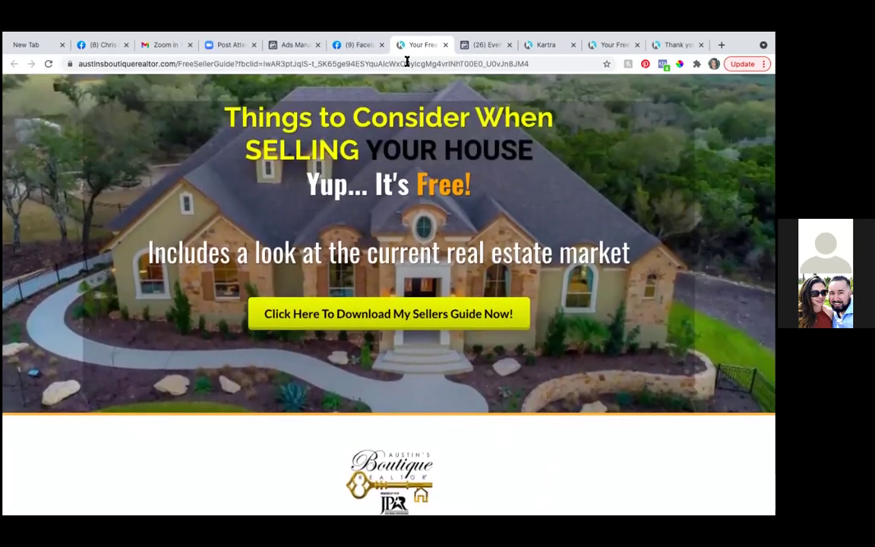